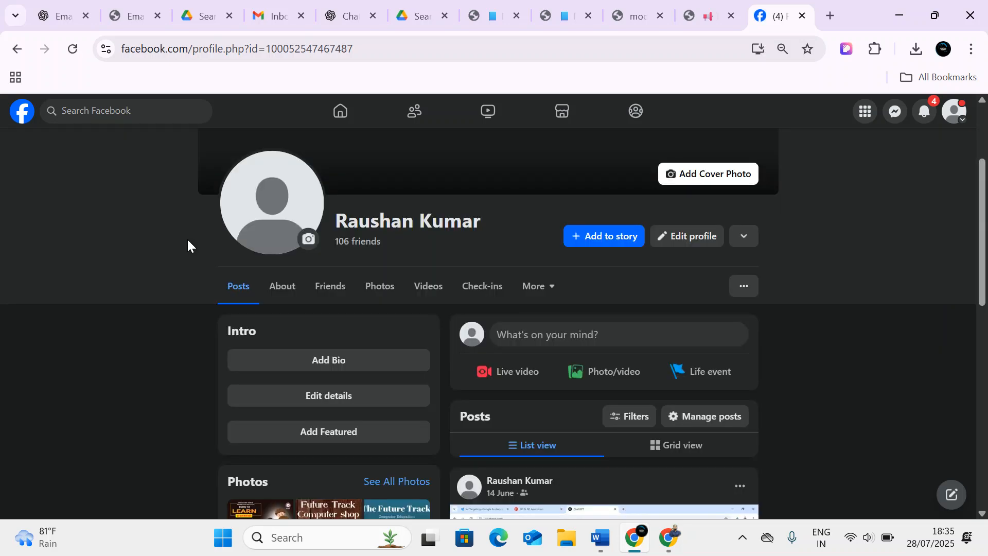
- Scroll through the Facebook profile, then bring up Chrome's page context menu over the header and dismiss it
scroll(469, 255, "up", 3)
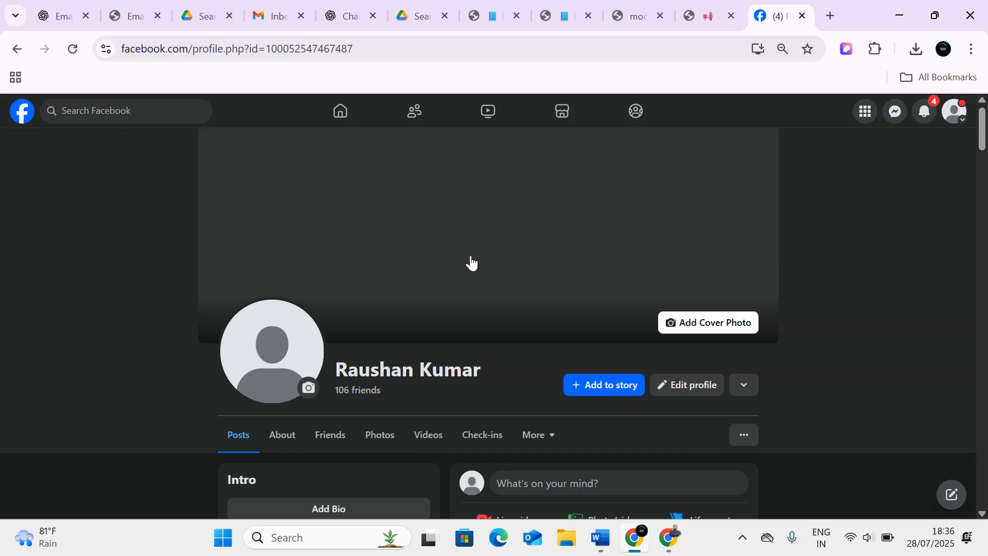
scroll(422, 263, "down", 10)
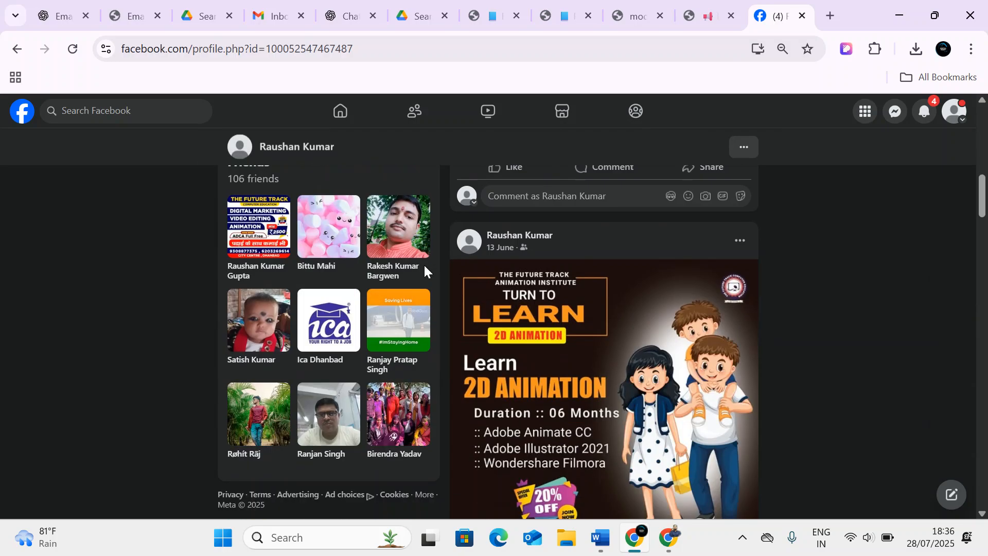
scroll(558, 301, "up", 9)
scroll(566, 299, "down", 4)
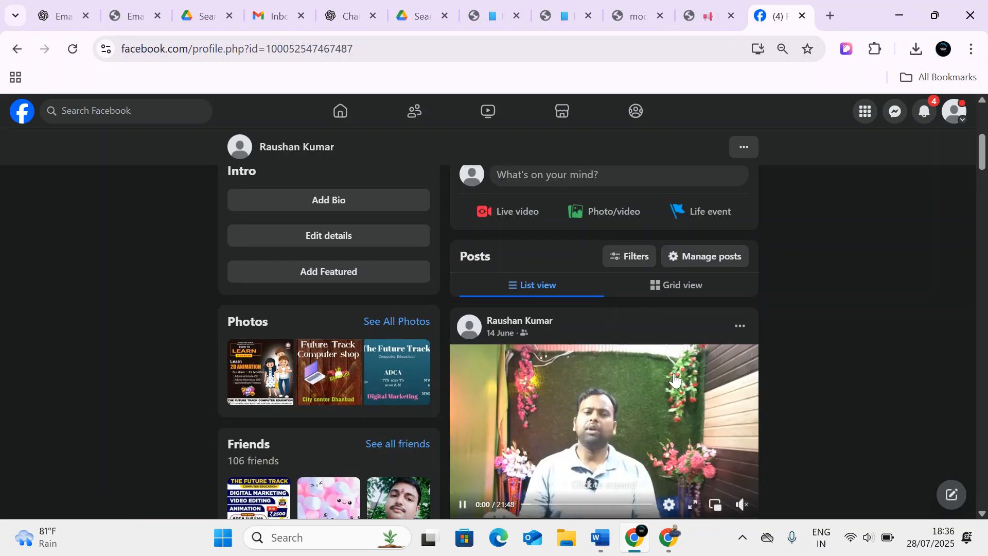
scroll(674, 380, "down", 3)
scroll(675, 379, "up", 2)
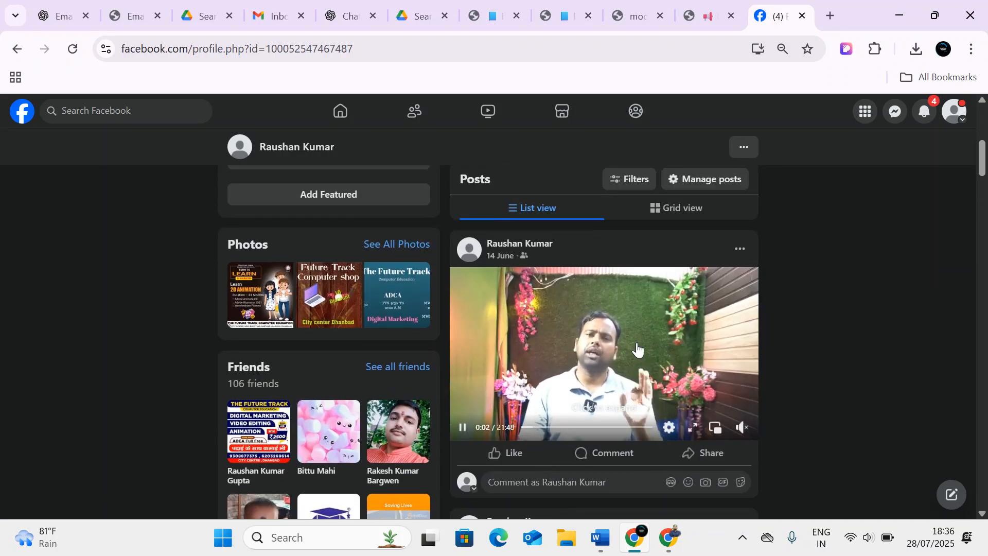
scroll(554, 389, "up", 1)
scroll(557, 386, "up", 4)
scroll(618, 396, "down", 6)
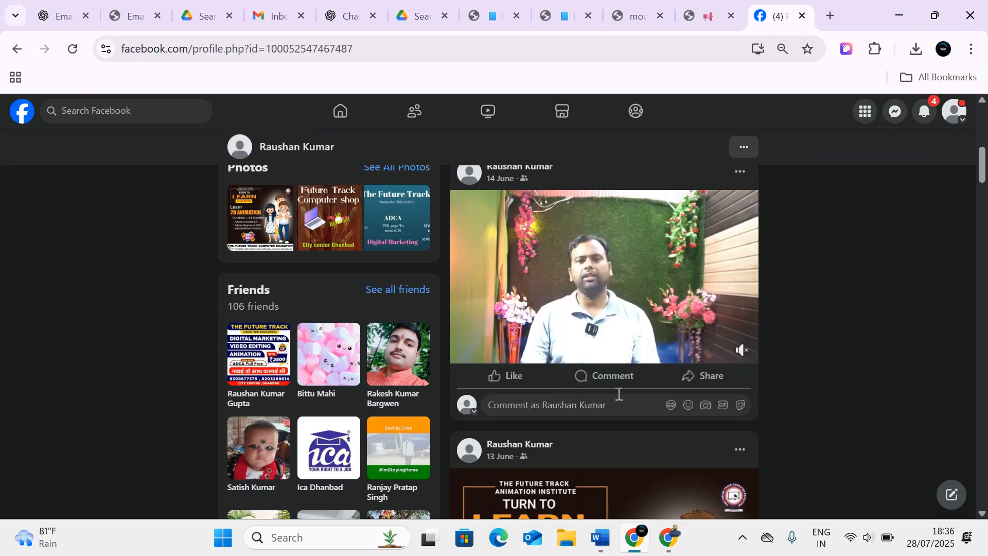
scroll(573, 287, "down", 12)
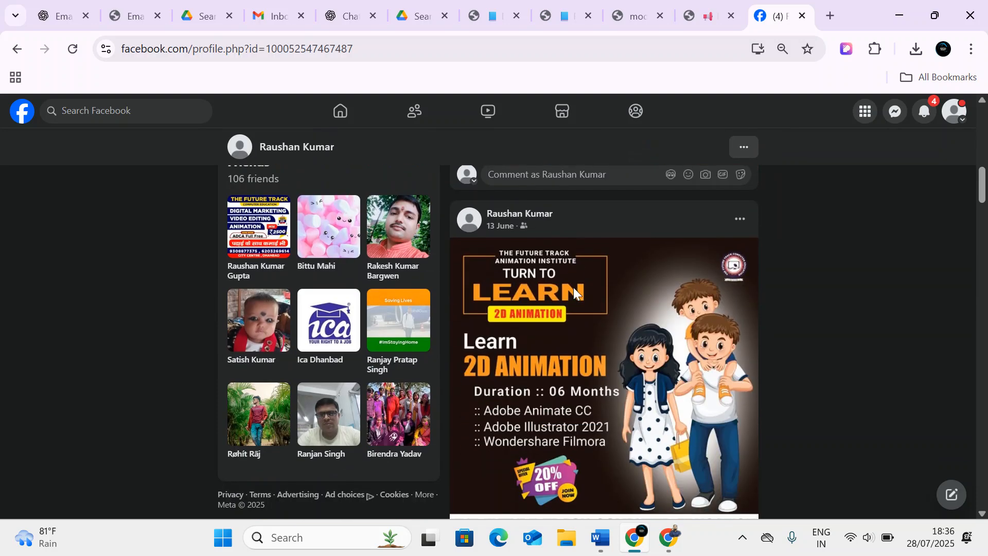
scroll(591, 334, "down", 15)
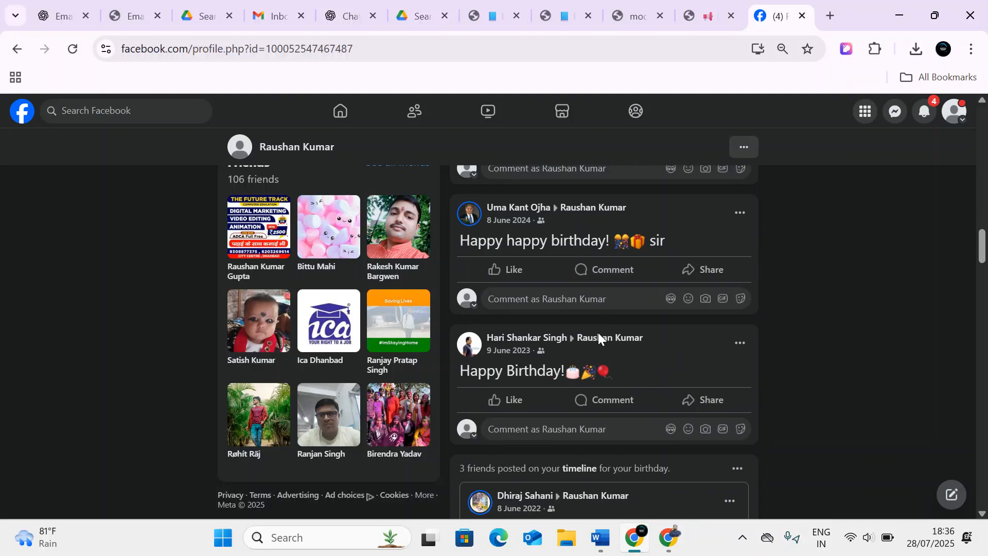
scroll(598, 332, "down", 8)
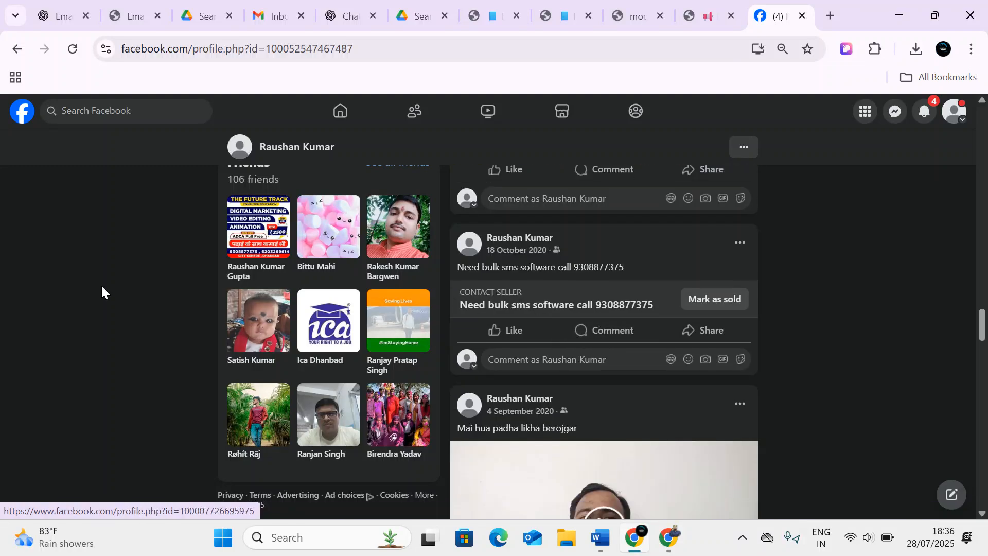
scroll(145, 242, "up", 20)
scroll(331, 142, "up", 2)
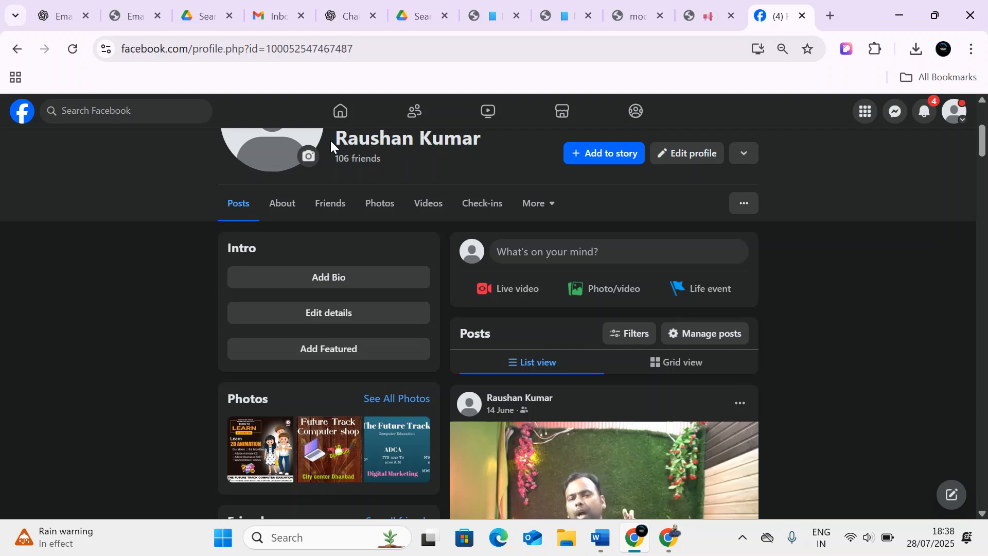
right_click(331, 142)
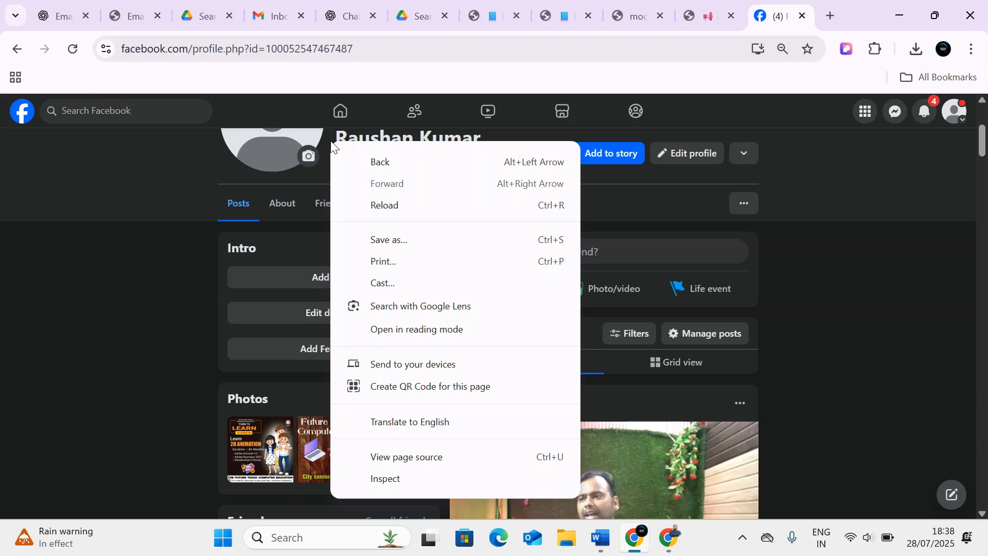
left_click(54, 205)
- Minimise the Chrome window with the Facebook profile, leaving the empty desktop showing
mouse_move(670, 549)
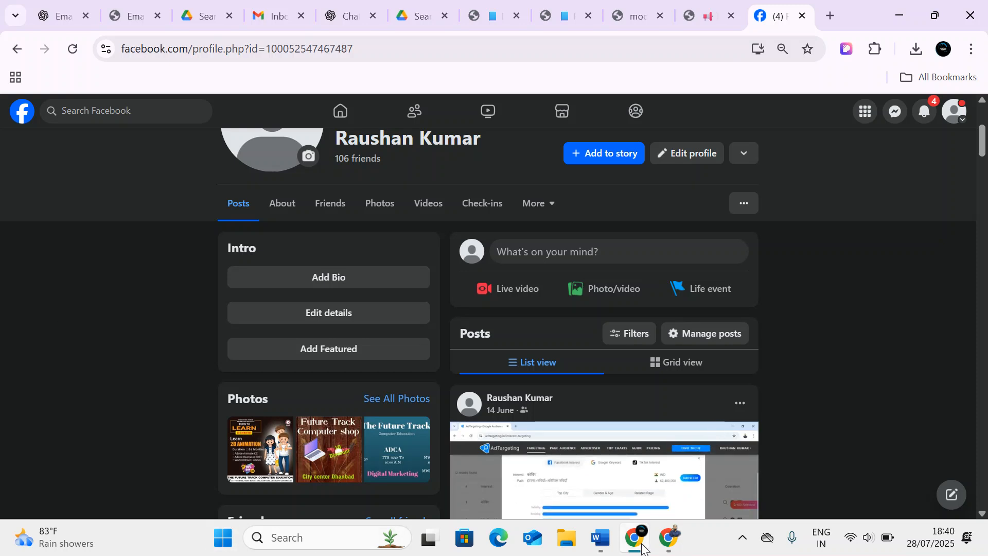
- Bring the Apowersoft recorder to the front, then pause and resume the recording
mouse_move(671, 546)
left_click(518, 463)
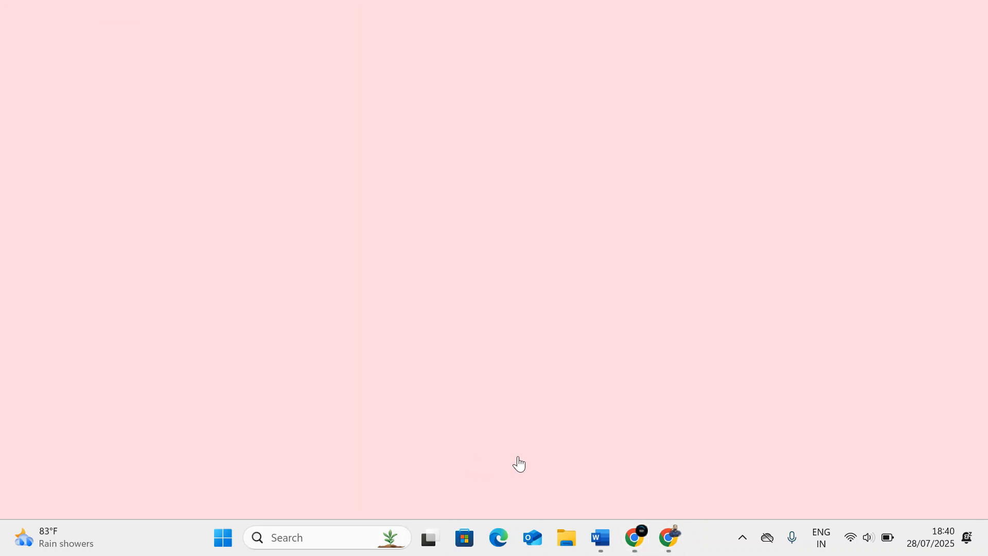
left_click(759, 355)
left_click(760, 355)
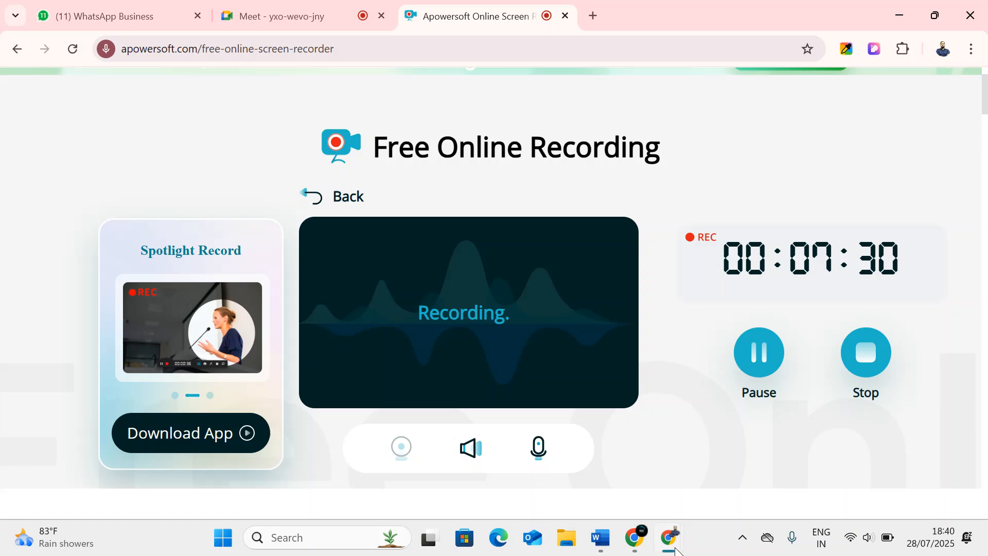
mouse_move(675, 550)
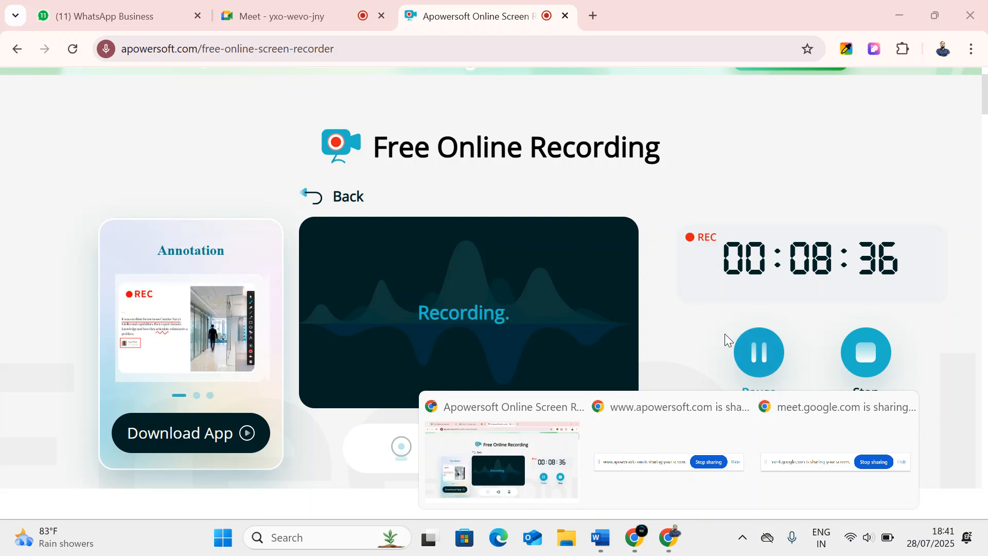
- Look through the Meet and WhatsApp Business windows, then bring back the Facebook profile window
left_click(271, 6)
left_click(160, 14)
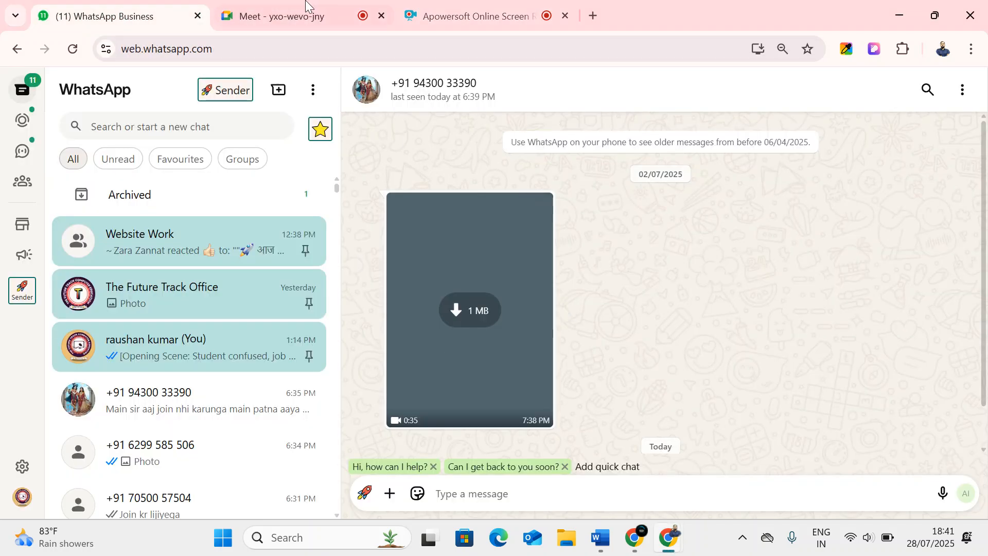
left_click(445, 5)
left_click(257, 10)
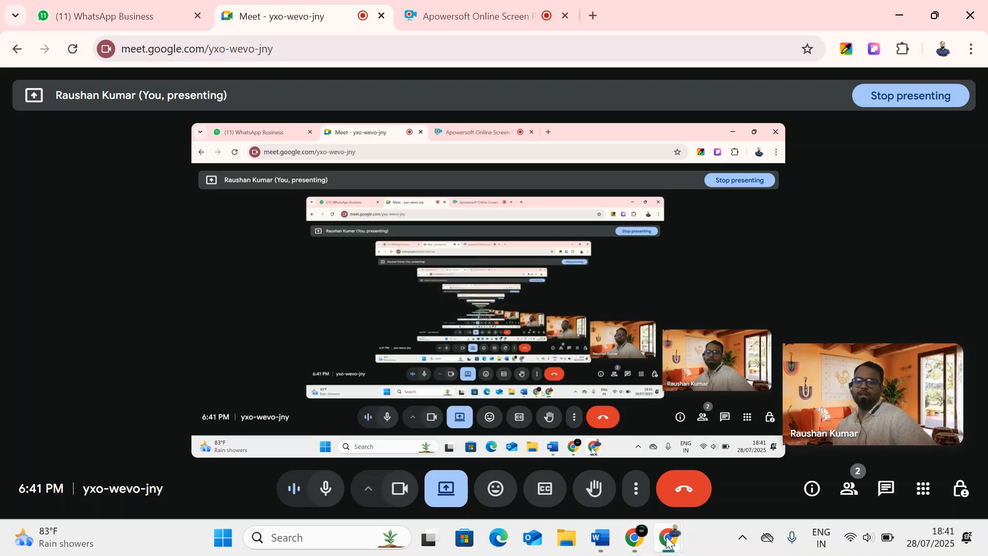
mouse_move(667, 541)
left_click(551, 454)
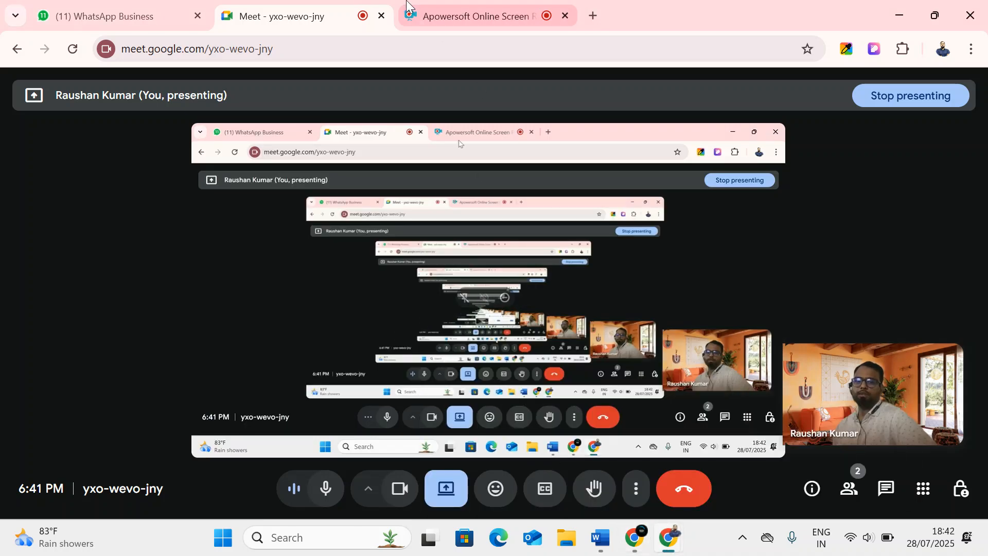
left_click(635, 537)
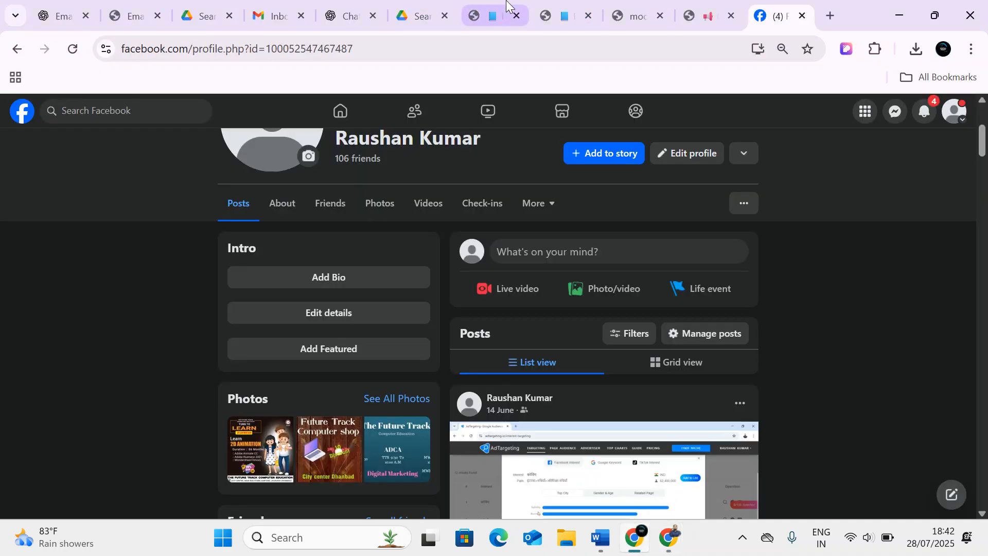
- In Facebook Ads.pdf, highlight Module 2's bullets on creating personal Facebook and Instagram pages
left_click(687, 16)
left_click(491, 313)
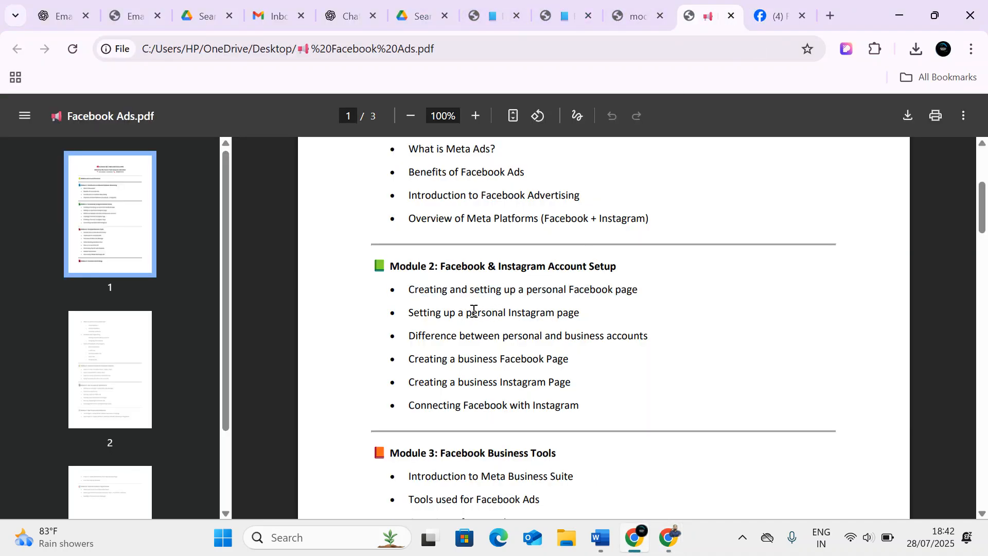
left_click_drag(409, 291, 509, 288)
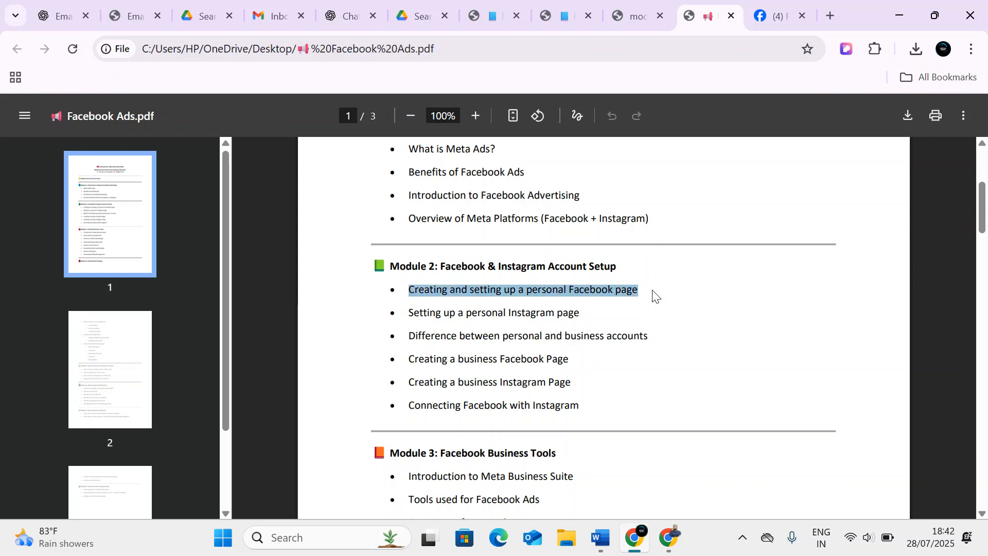
left_click(628, 316)
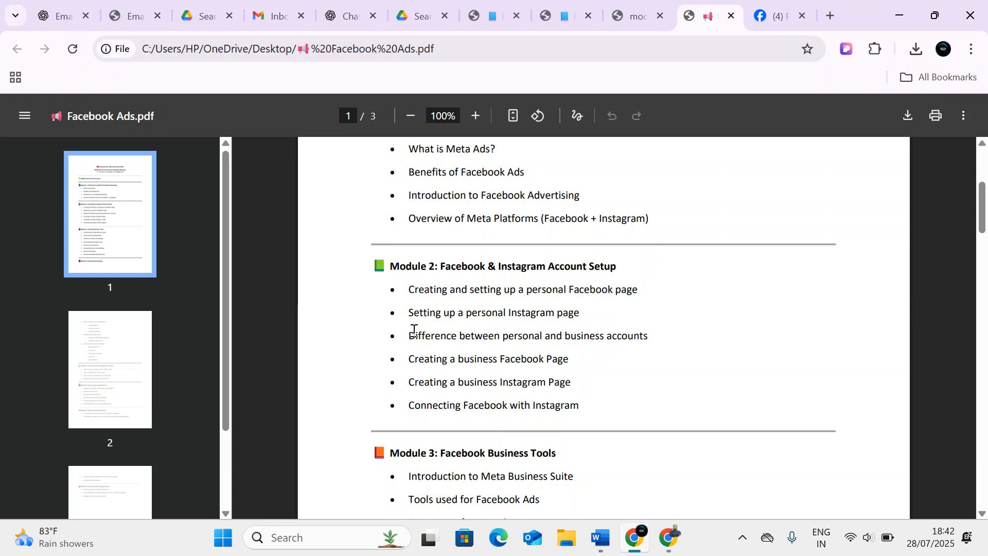
left_click_drag(401, 313, 573, 324)
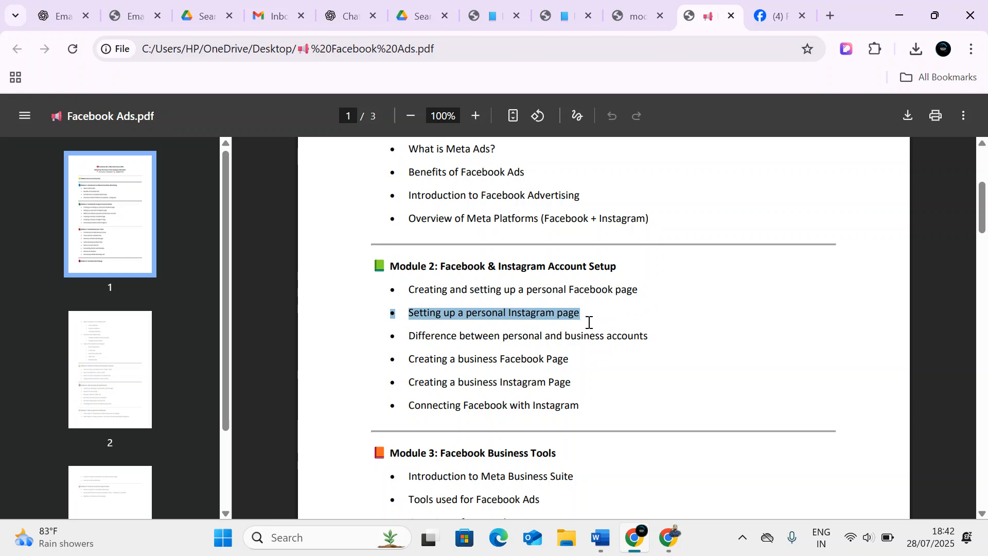
left_click(589, 322)
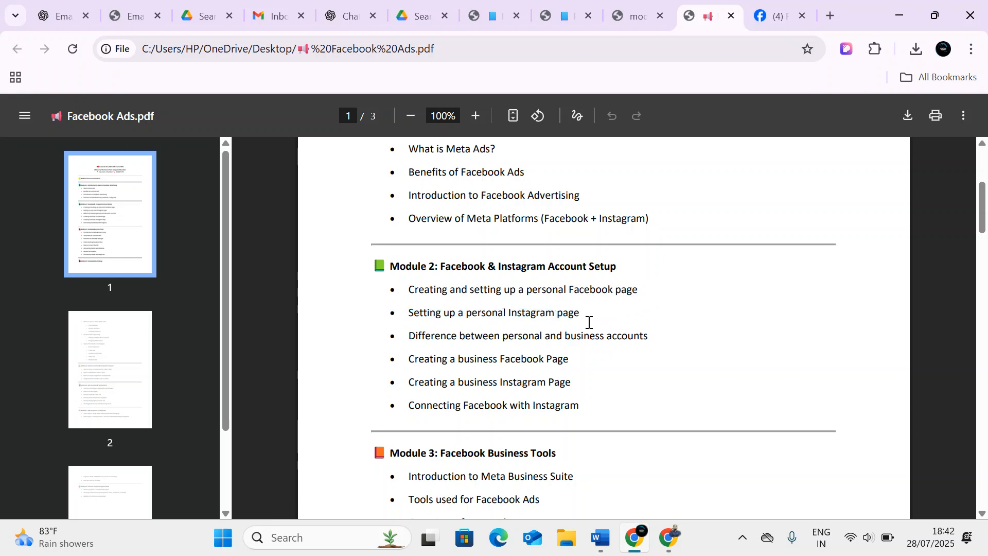
key("ctrl+Tab")
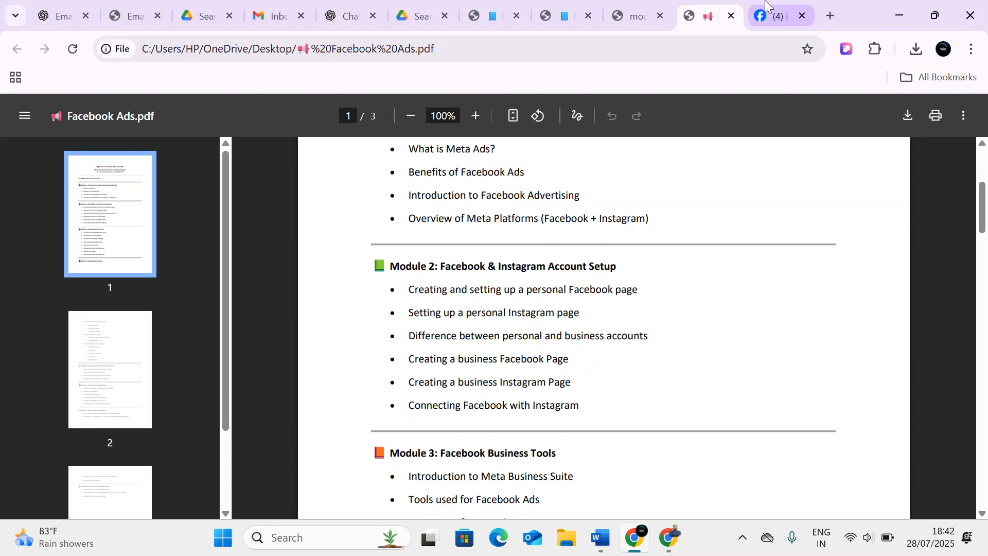
- Scroll through the profile's intro, photos, friends and posts, then return to Facebook Ads.pdf
scroll(480, 225, "up", 5)
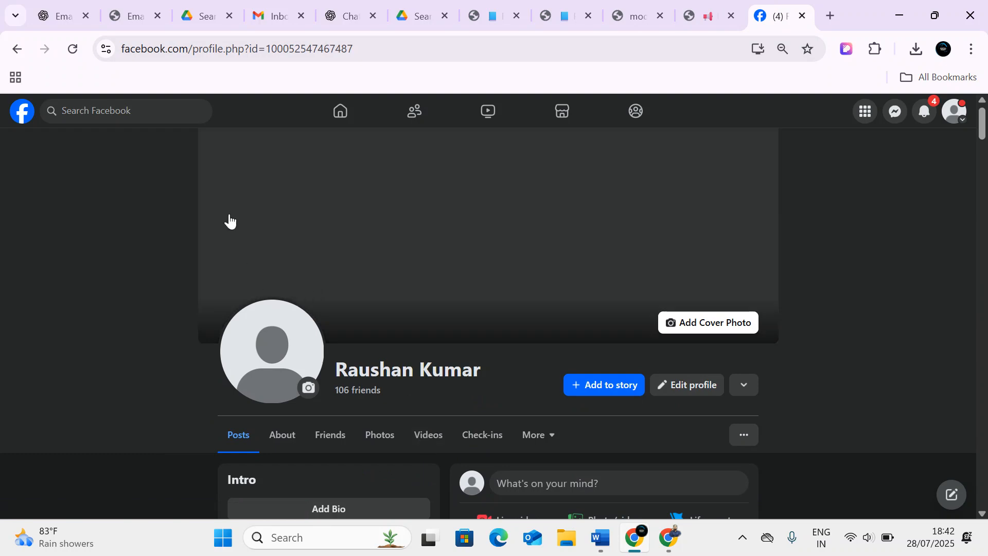
scroll(406, 422, "down", 5)
scroll(403, 443, "down", 15)
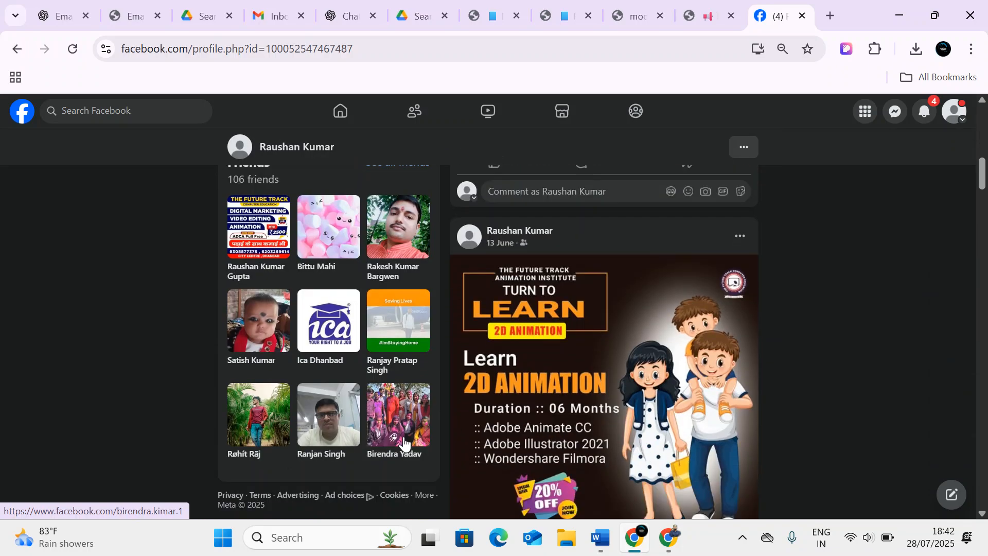
scroll(378, 407, "up", 15)
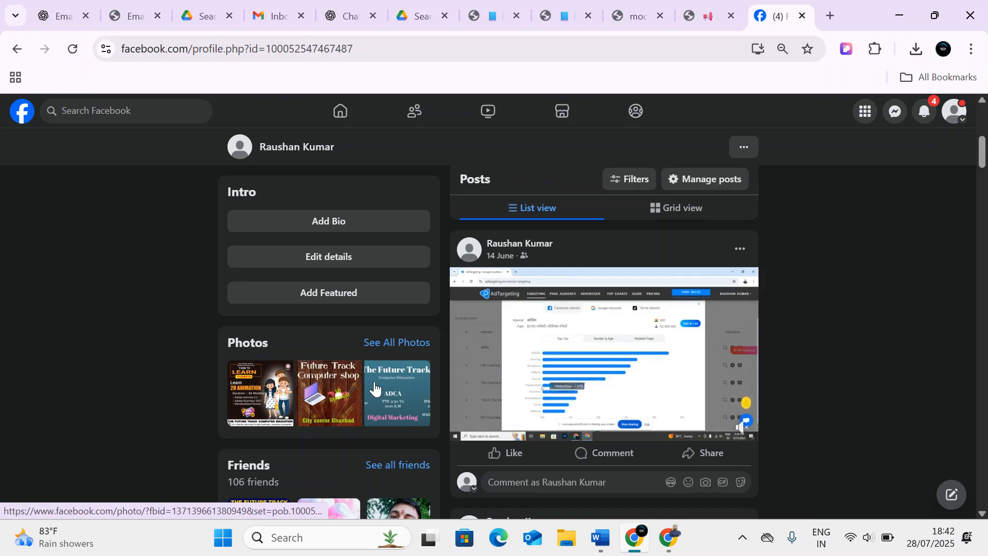
scroll(380, 360, "up", 3)
left_click(719, 9)
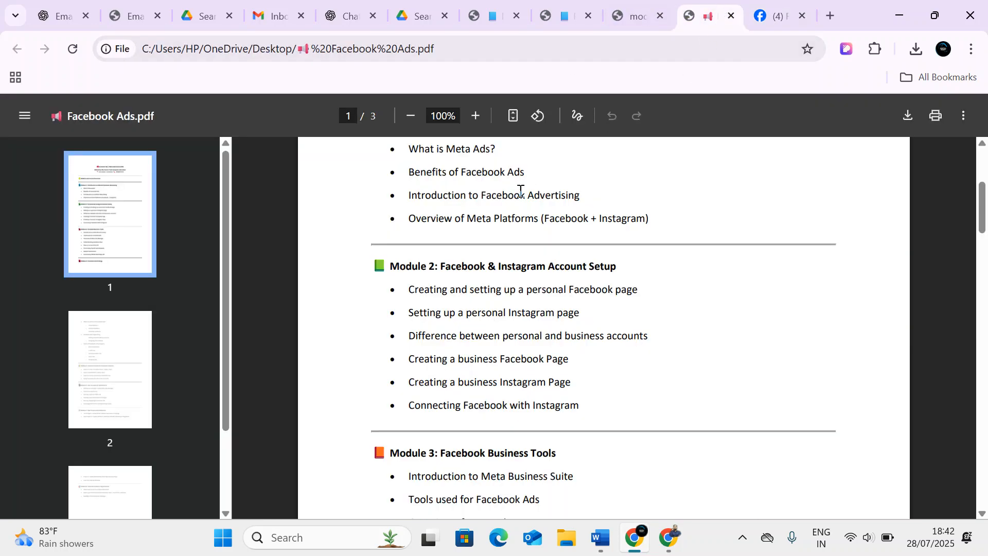
scroll(502, 242, "up", 3)
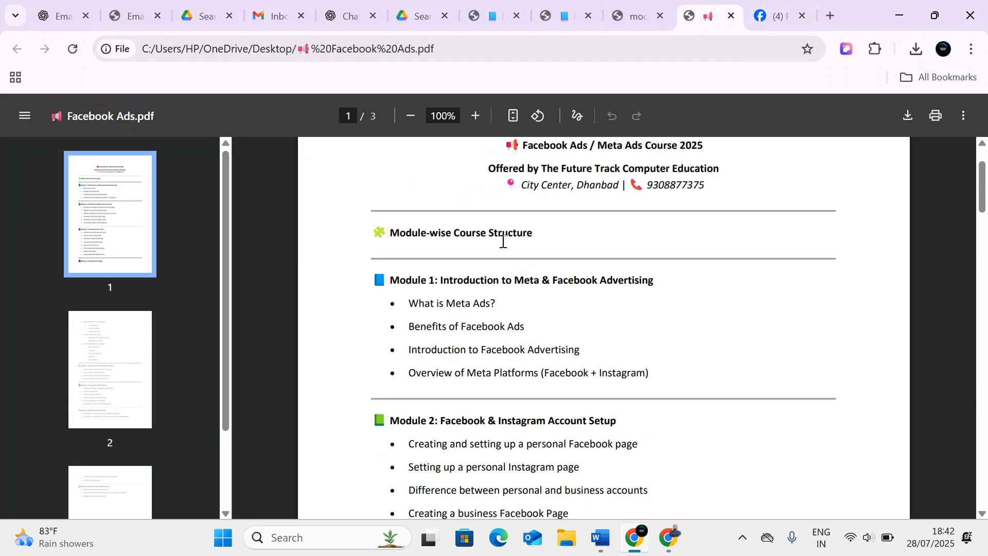
scroll(479, 331, "down", 3)
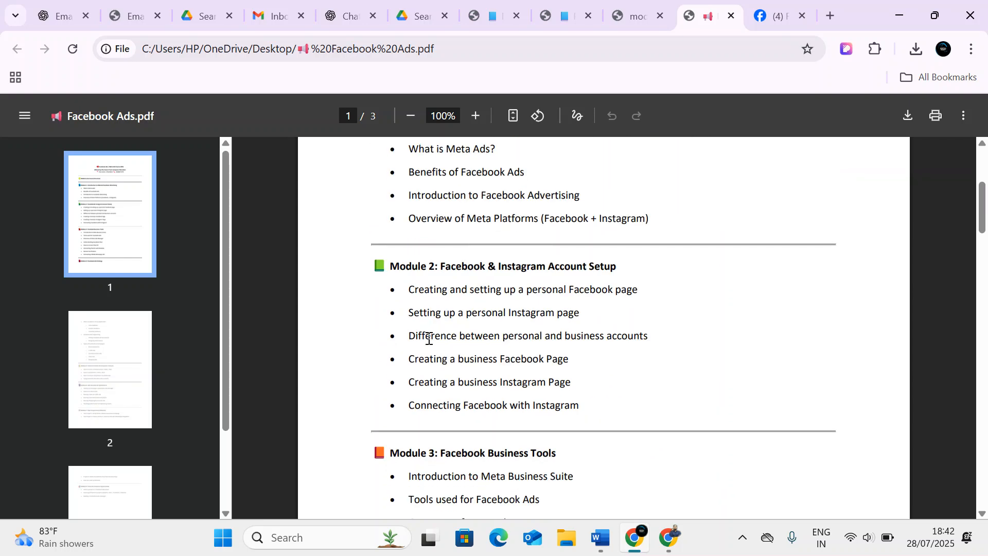
left_click_drag(427, 335, 652, 338)
left_click(634, 369)
left_click_drag(393, 347, 541, 360)
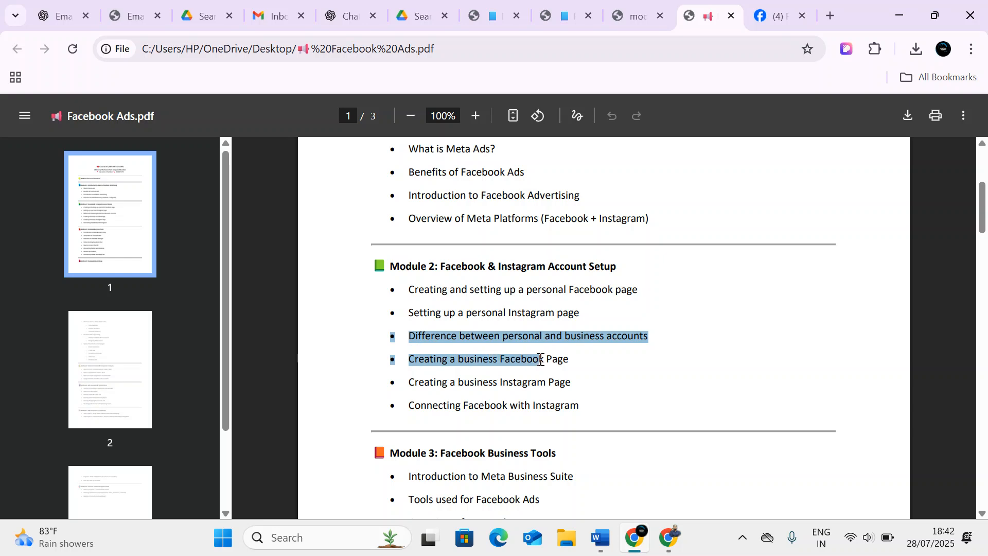
left_click(566, 365)
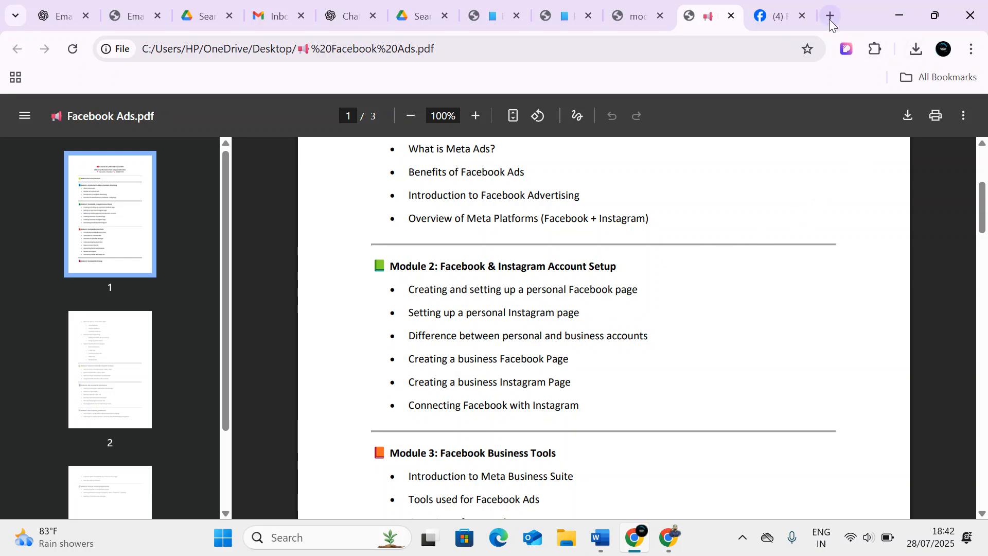
left_click(941, 51)
- In the other Chrome profile, load facebook.com in a new tab and glance at the account menu
scroll(819, 344, "down", 3)
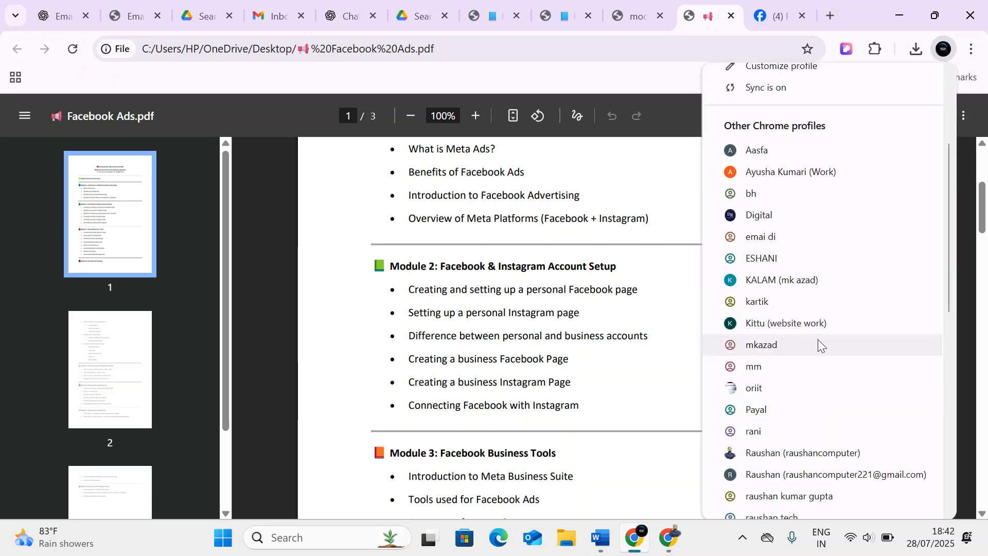
scroll(810, 364, "down", 3)
left_click(801, 270)
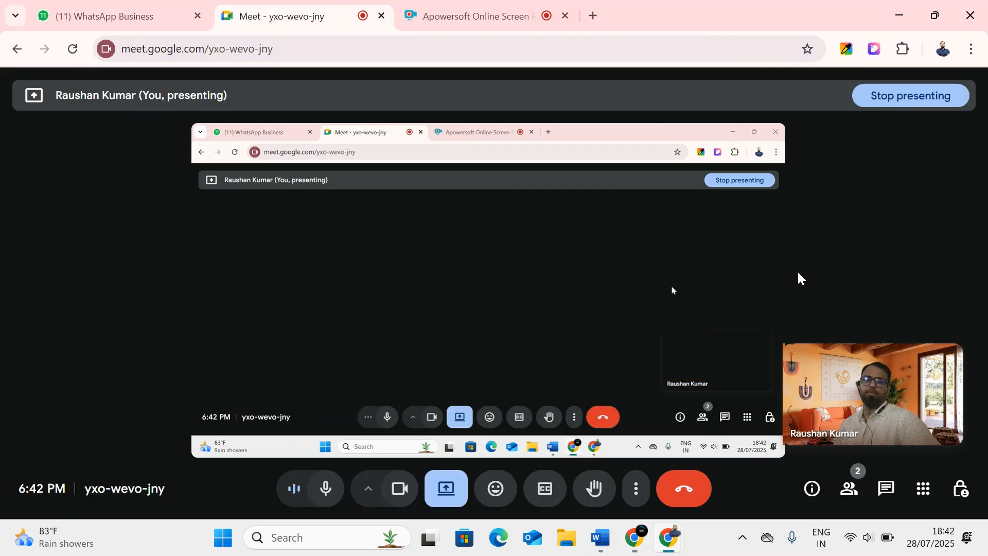
left_click(593, 16)
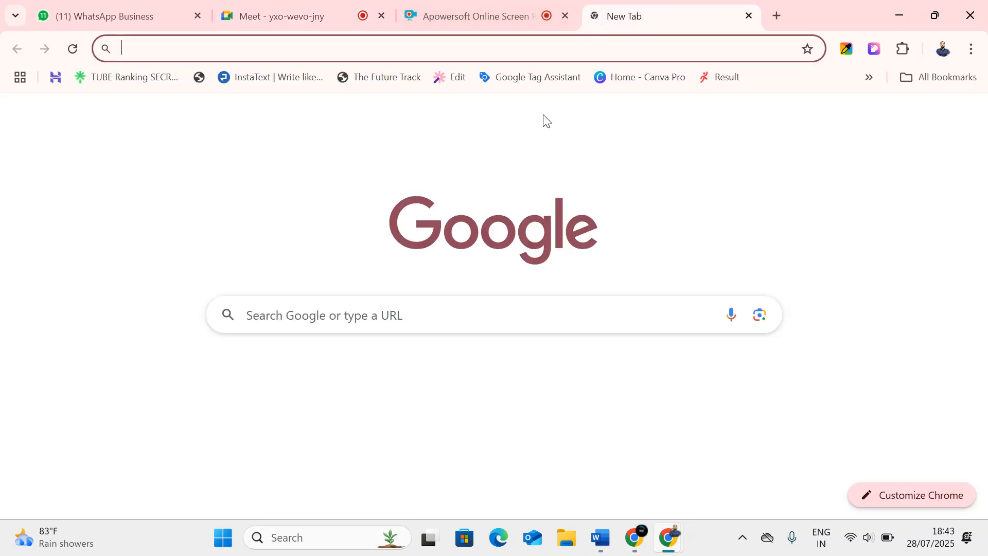
type("f")
key("Return")
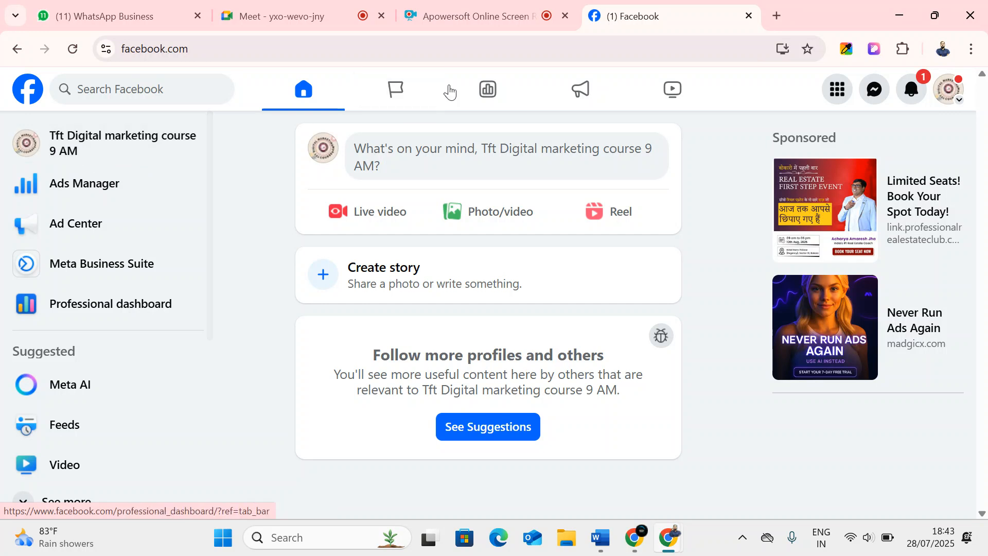
left_click(961, 104)
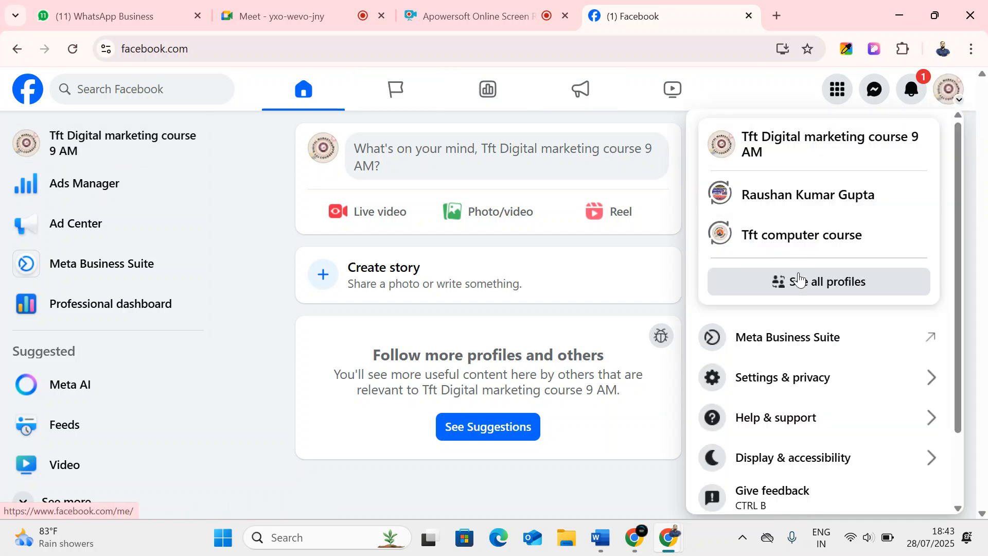
left_click(291, 338)
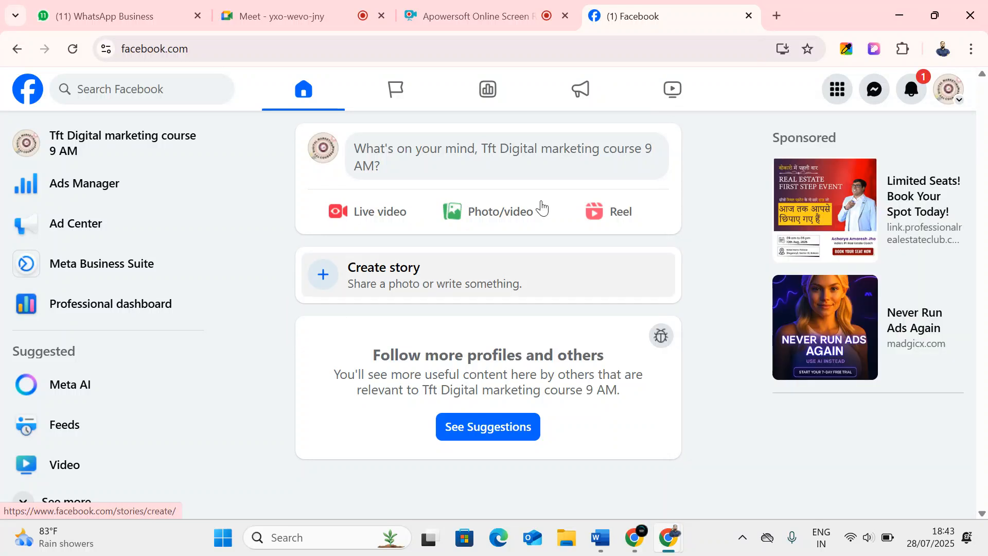
- Use the avatar's profile-switching menu to act as the personal profile instead of the 9 AM page
left_click(840, 92)
scroll(665, 295, "down", 3)
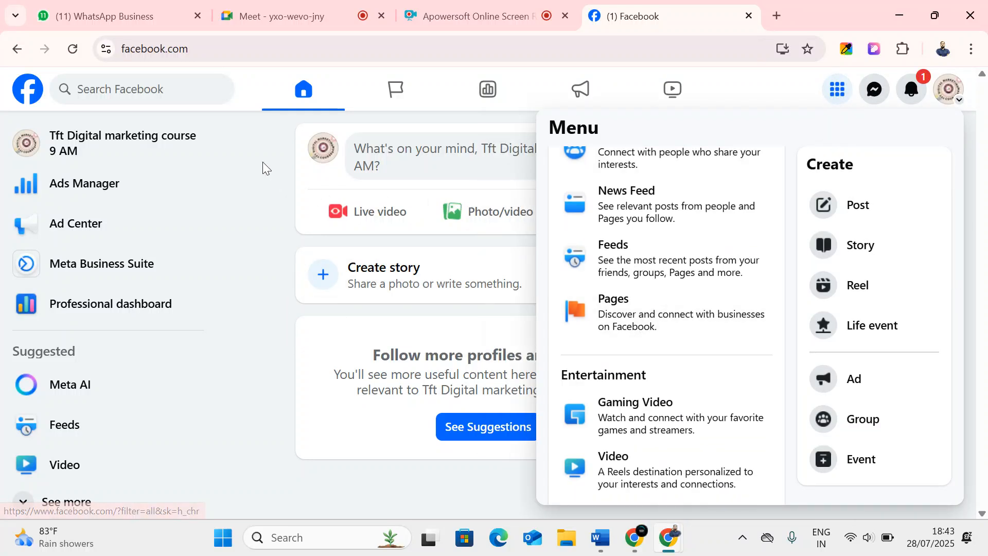
left_click(952, 101)
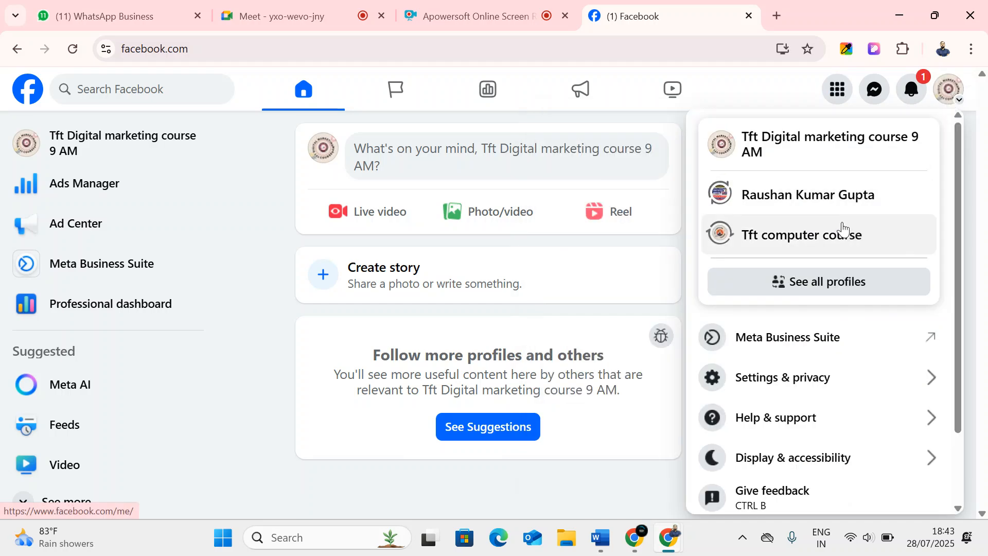
left_click(841, 195)
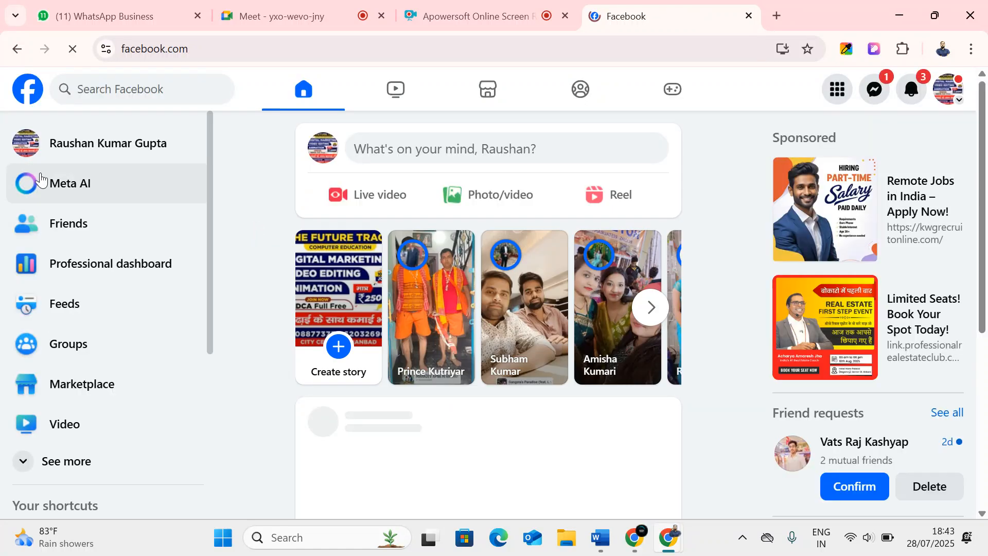
- Open the personal profile page with 5K followers, dismiss the switch notice, and show the main menu
left_click(129, 140)
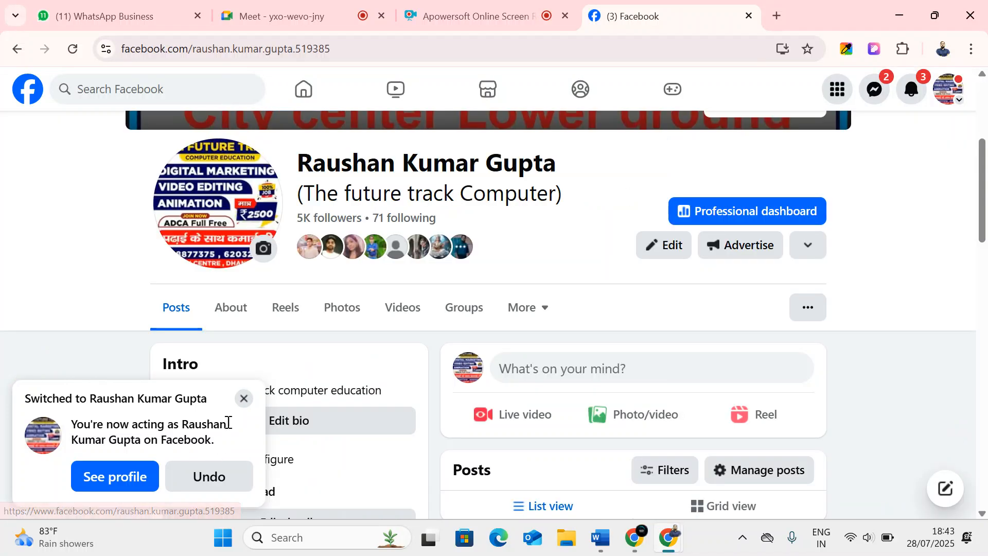
left_click(243, 401)
scroll(280, 360, "up", 5)
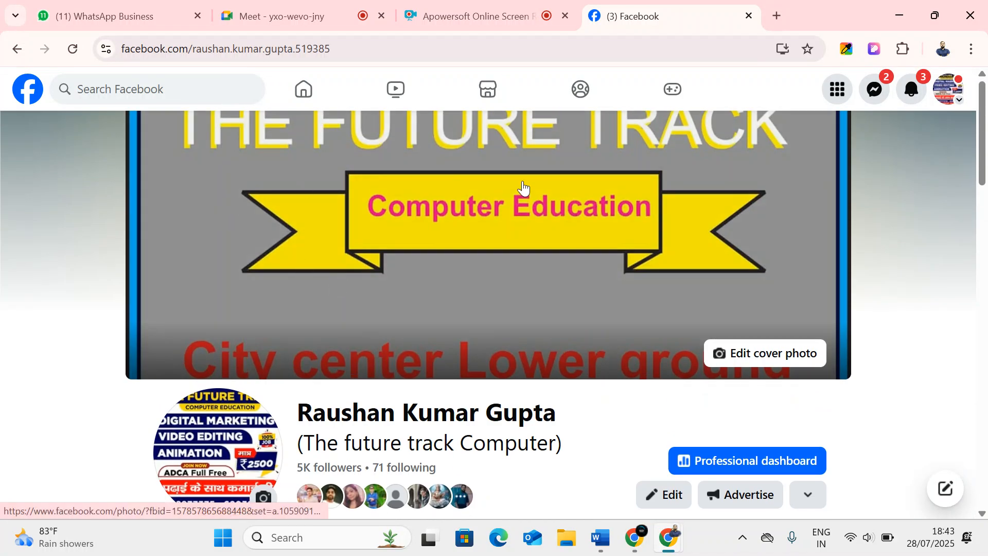
scroll(522, 192, "down", 3)
scroll(337, 329, "down", 20)
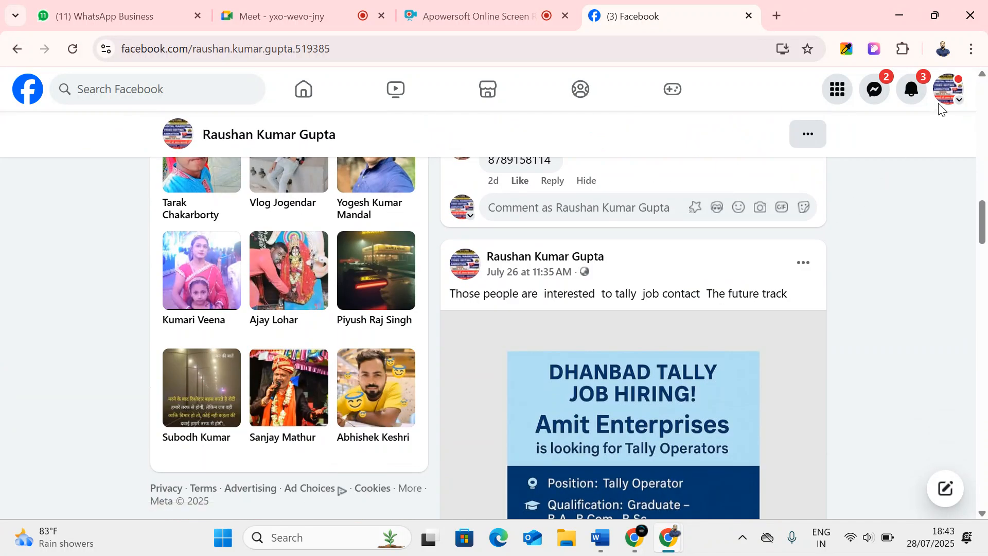
left_click(842, 93)
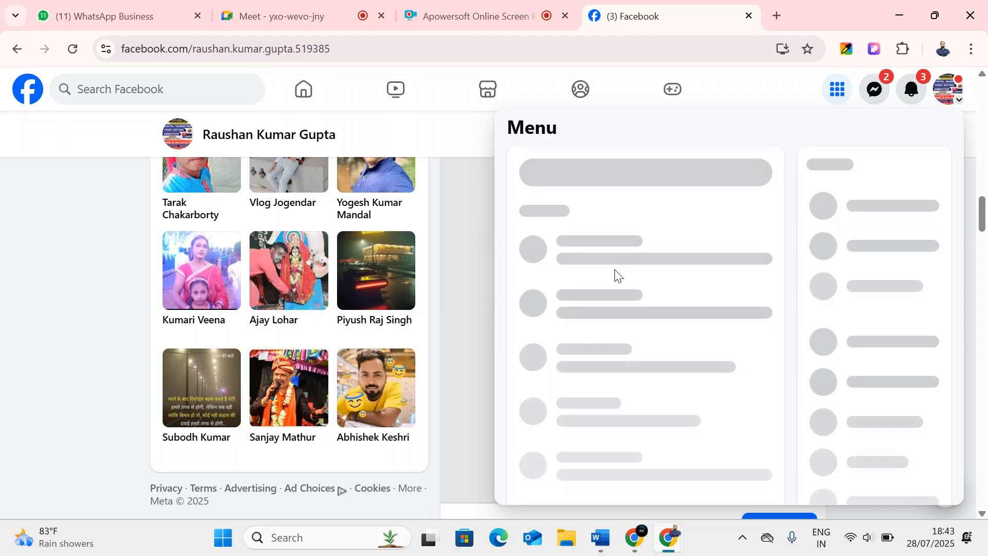
scroll(620, 329, "down", 3)
scroll(614, 453, "down", 5)
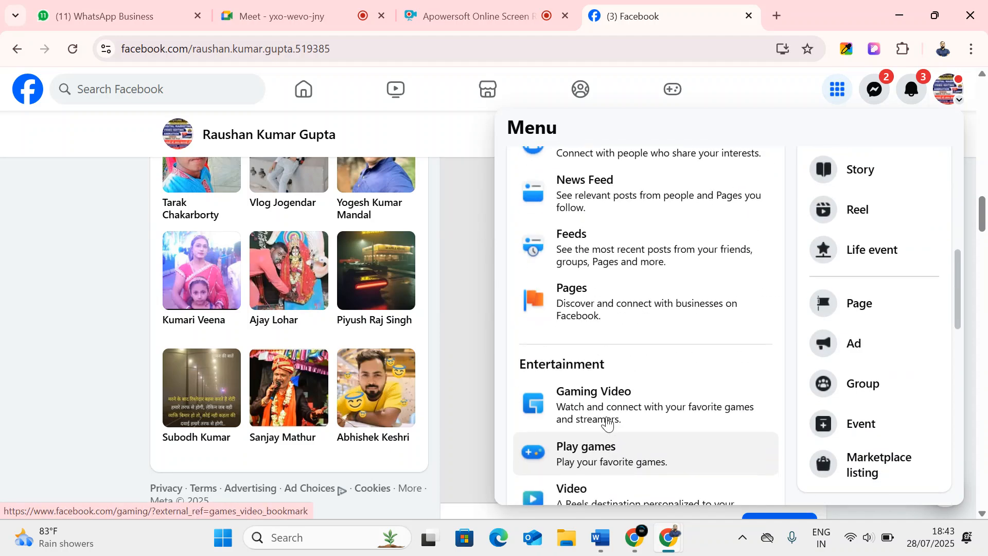
- Open Pages, start creating a Public Page, then cancel the Create dialog
left_click(595, 315)
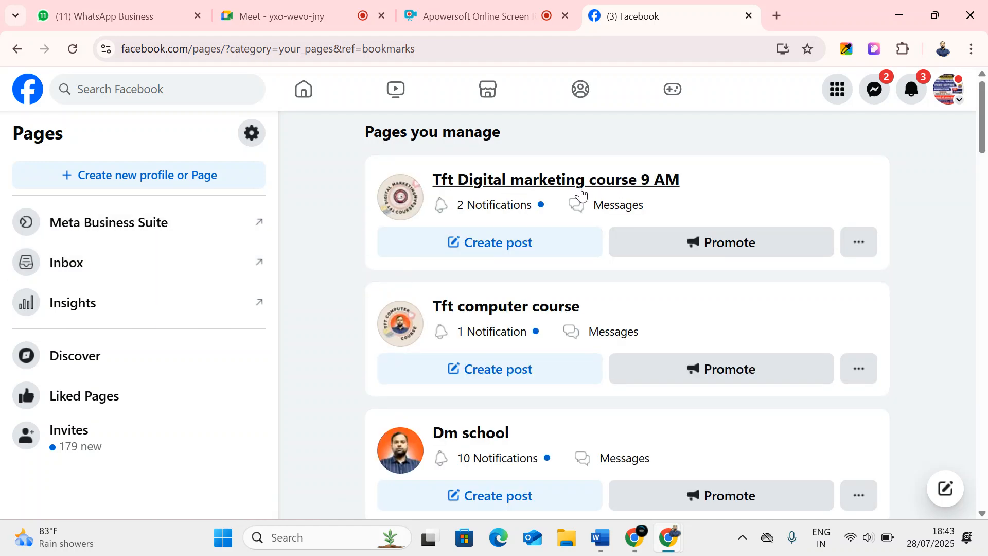
left_click(193, 192)
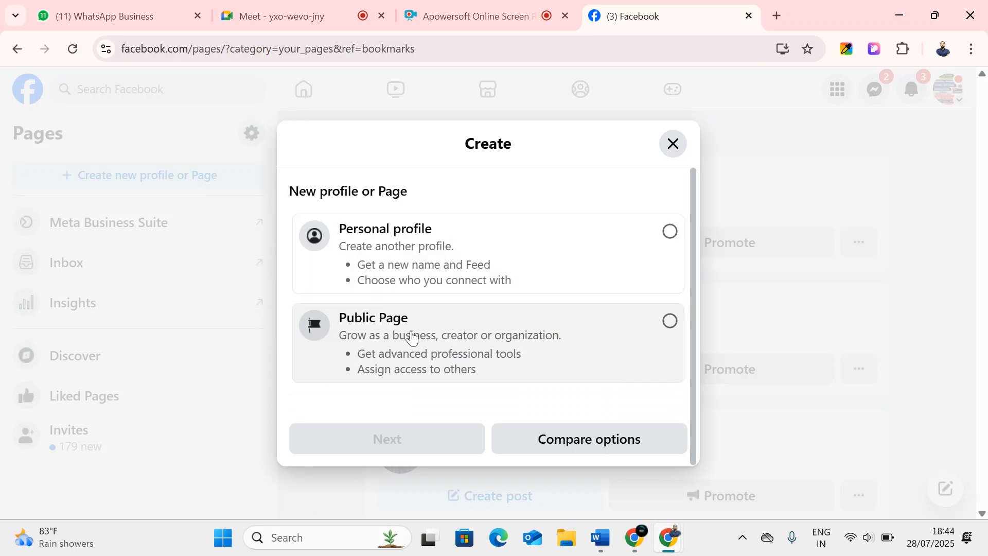
left_click(411, 338)
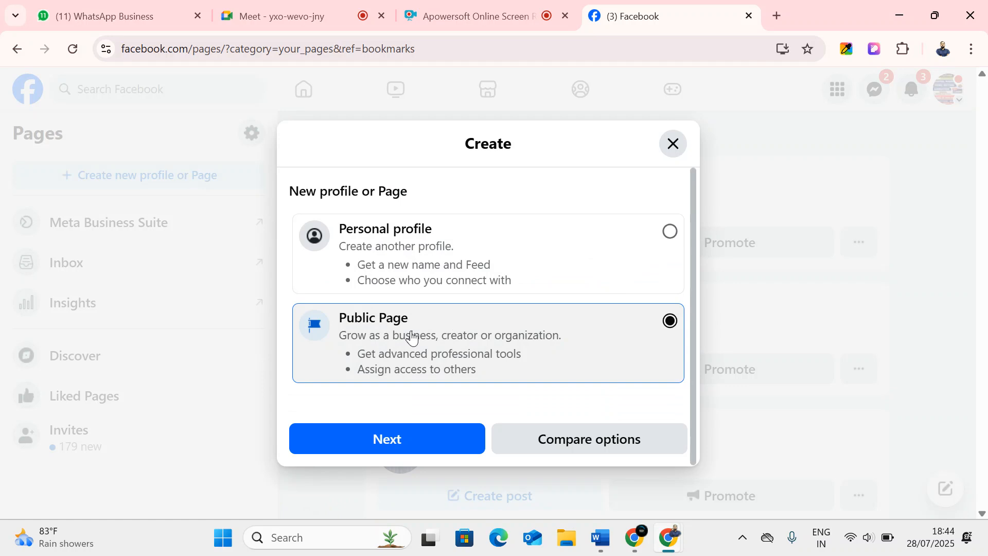
left_click(669, 145)
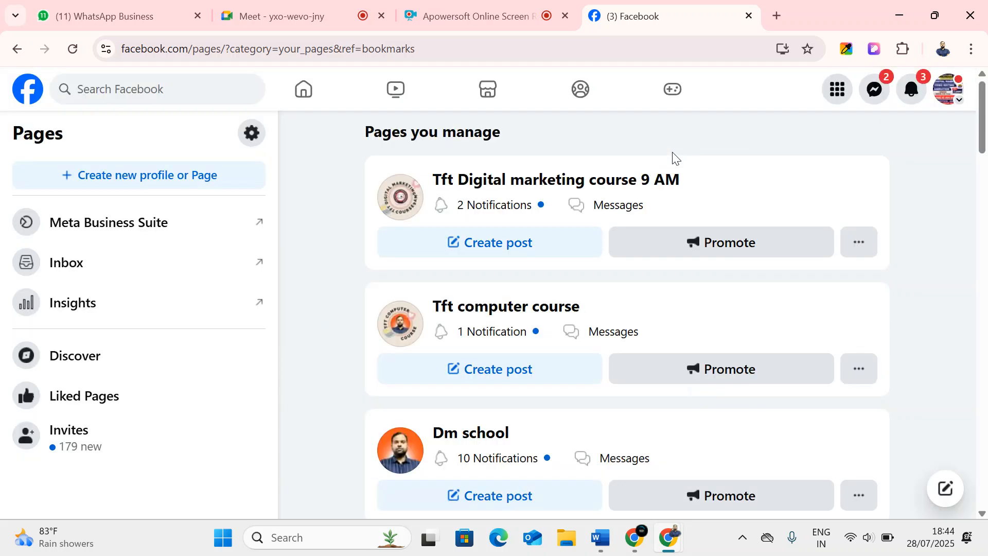
- Return to the Facebook home feed and scroll down to a wedding photography post
left_click(27, 95)
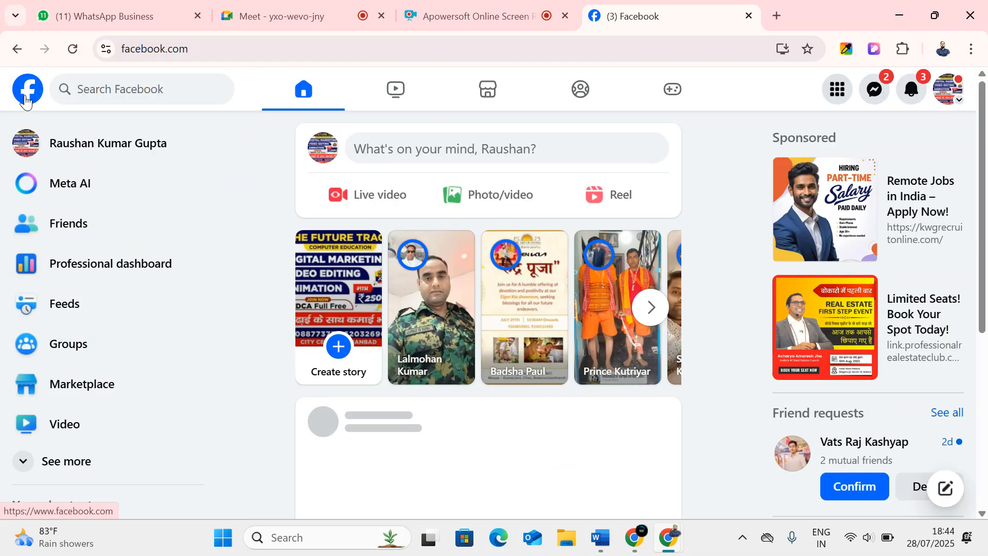
scroll(407, 194, "down", 3)
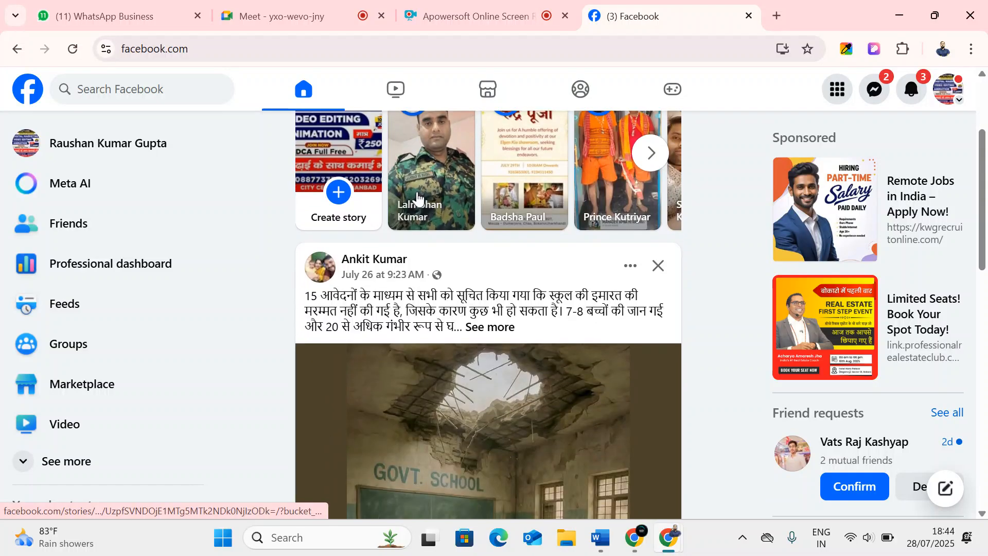
scroll(417, 199, "down", 3)
scroll(417, 199, "down", 10)
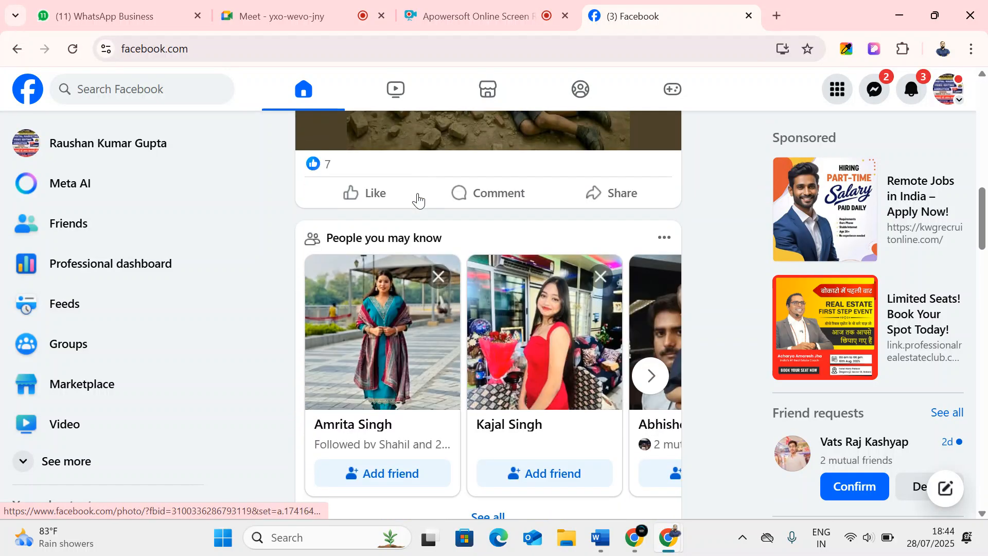
scroll(418, 199, "down", 12)
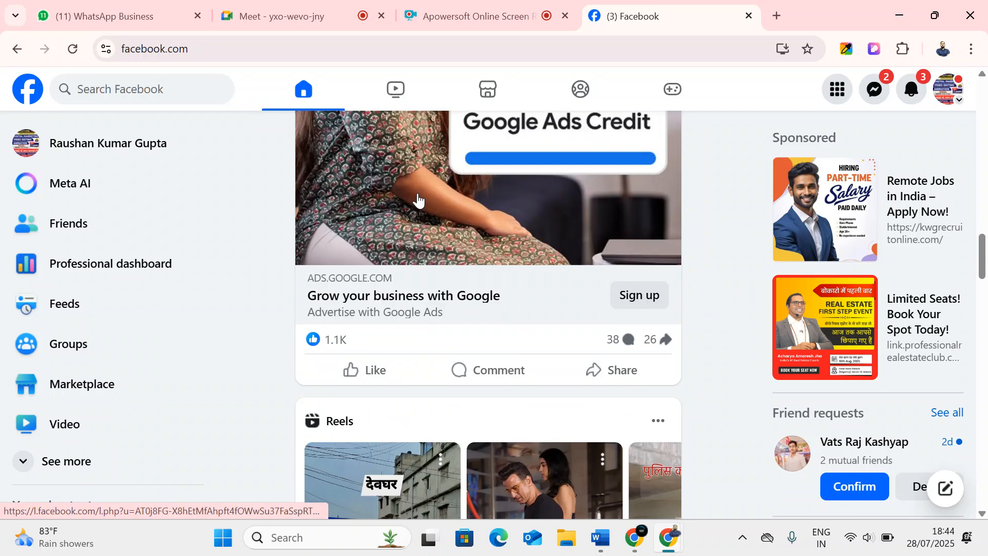
scroll(417, 199, "down", 8)
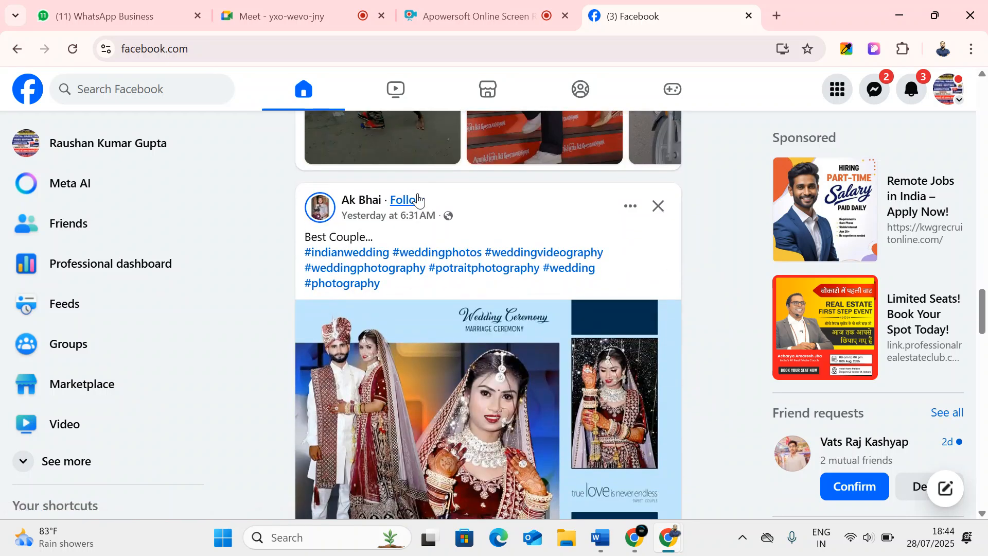
- Open the wedding photographer's profile, scroll through its posts, then go back to the feed
mouse_move(363, 209)
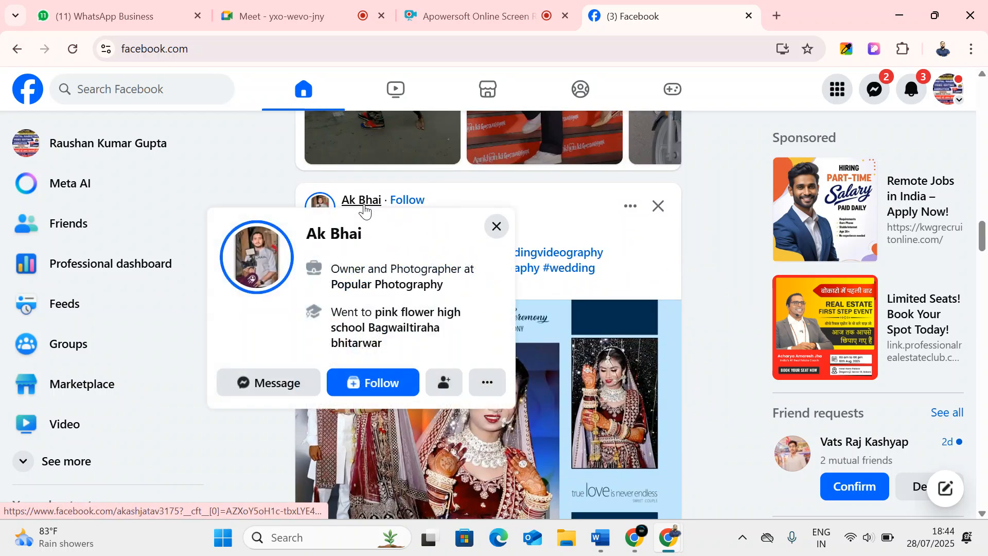
left_click(363, 202)
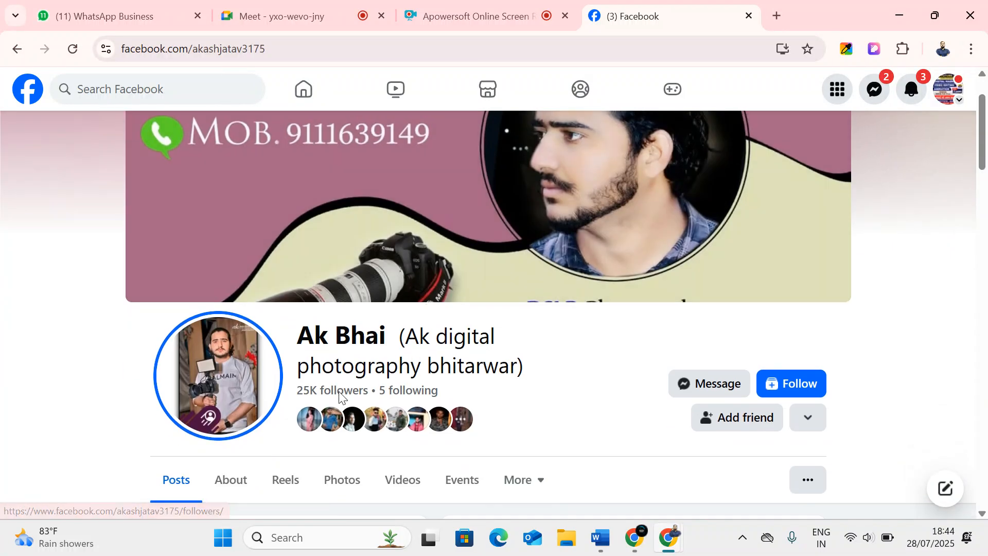
scroll(342, 401, "up", 2)
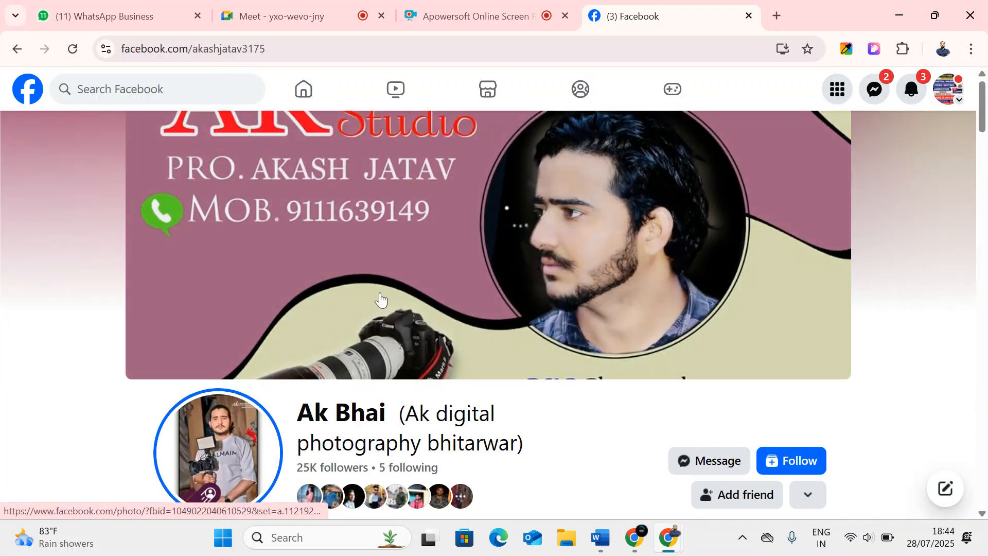
scroll(380, 301, "down", 10)
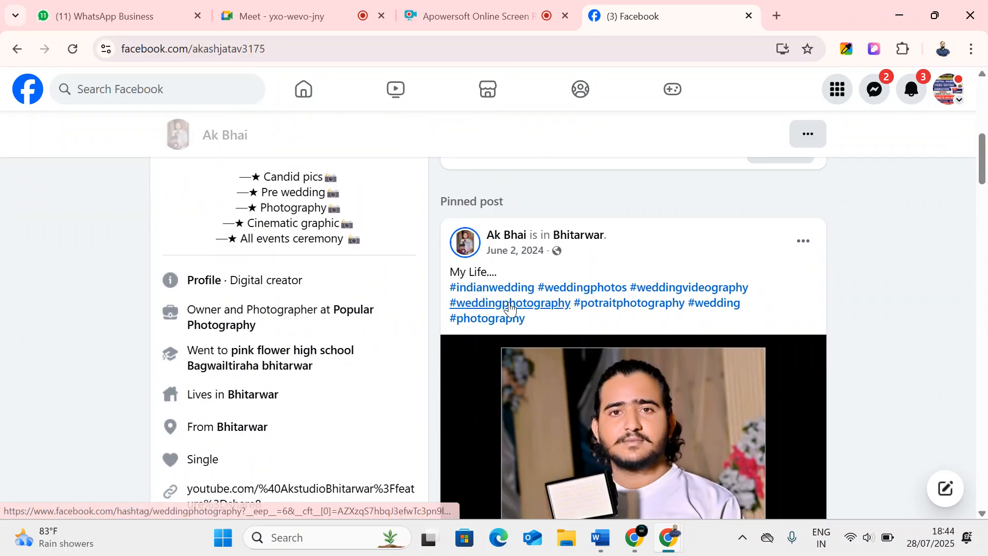
scroll(530, 308, "down", 12)
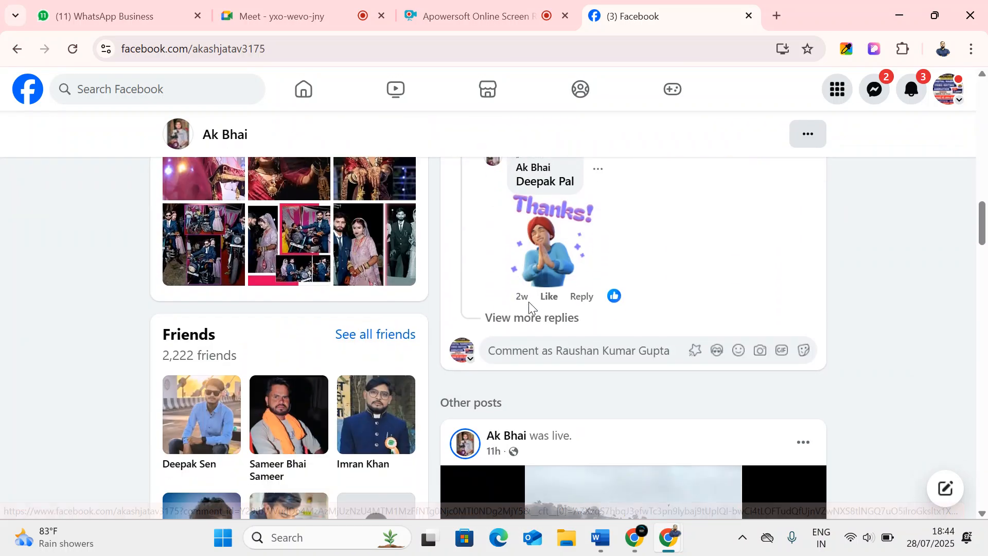
scroll(530, 309, "down", 3)
scroll(530, 309, "down", 10)
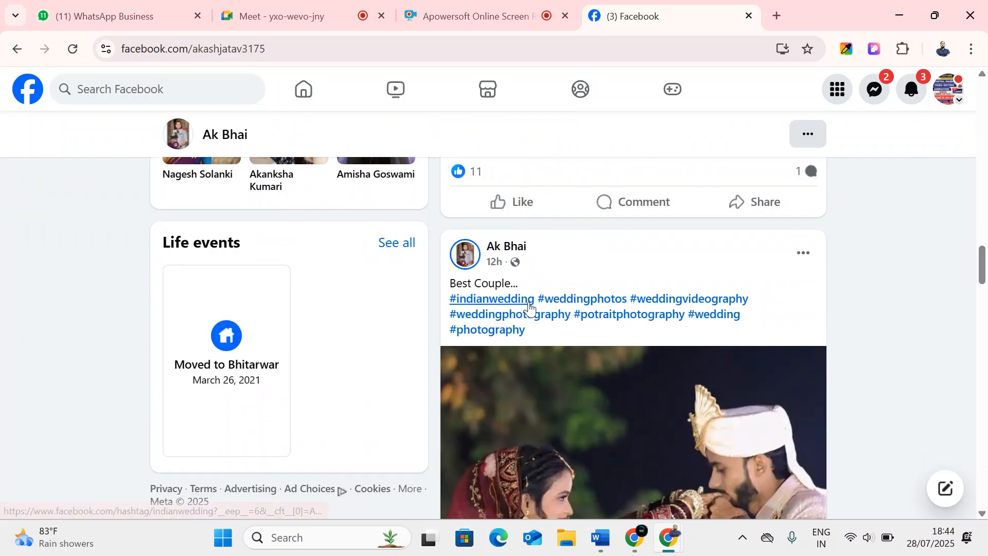
scroll(529, 309, "down", 12)
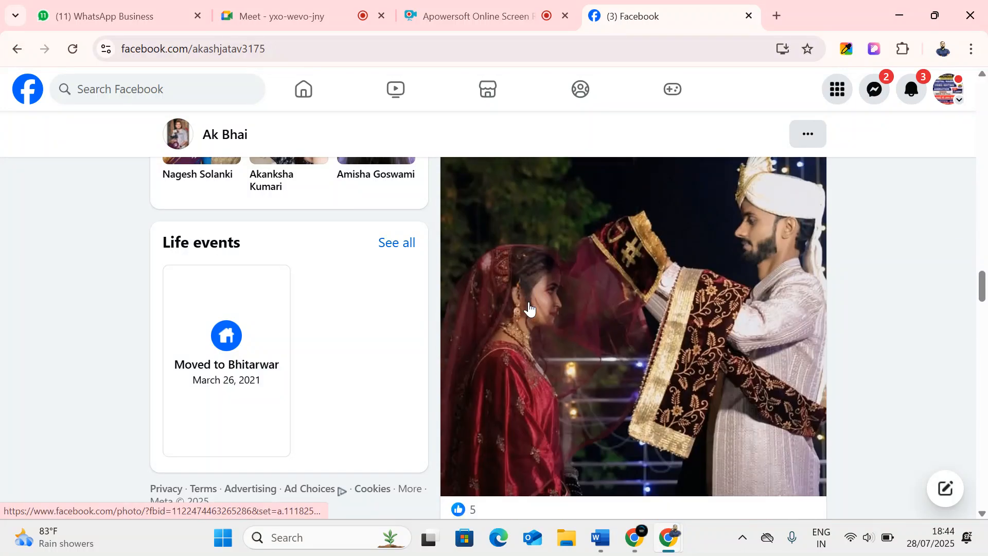
scroll(530, 308, "down", 10)
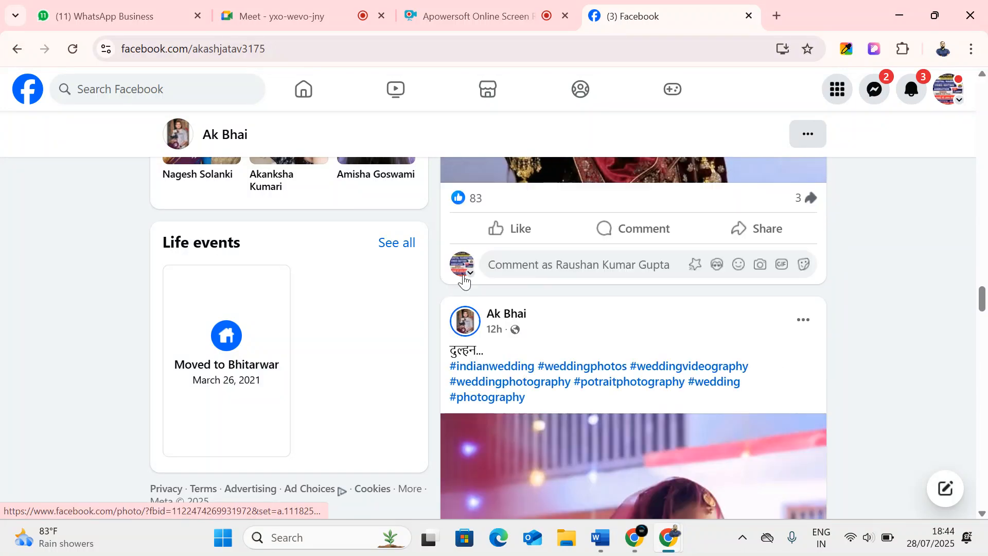
left_click(17, 49)
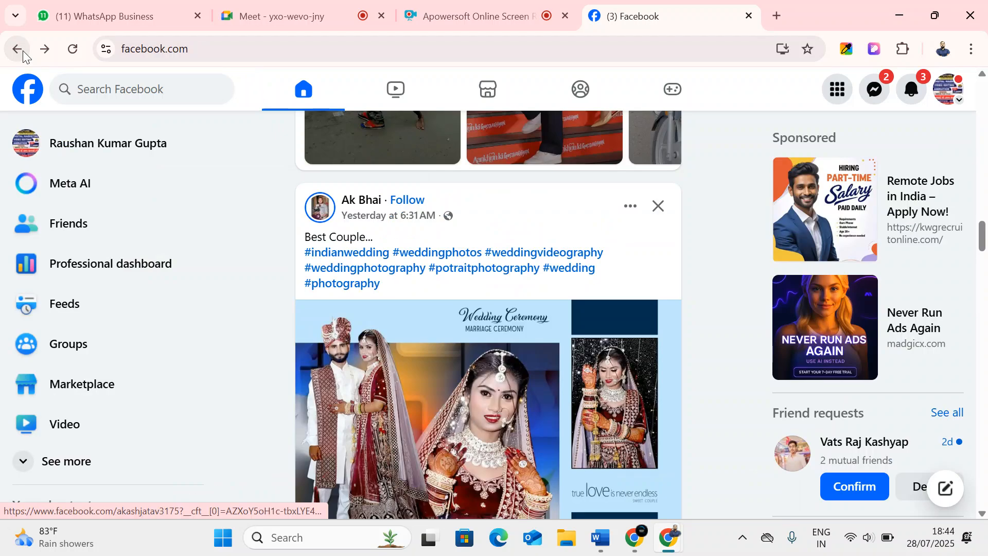
- Scroll the feed to the Birsa Bharat 24 post and open that news page
scroll(459, 310, "down", 8)
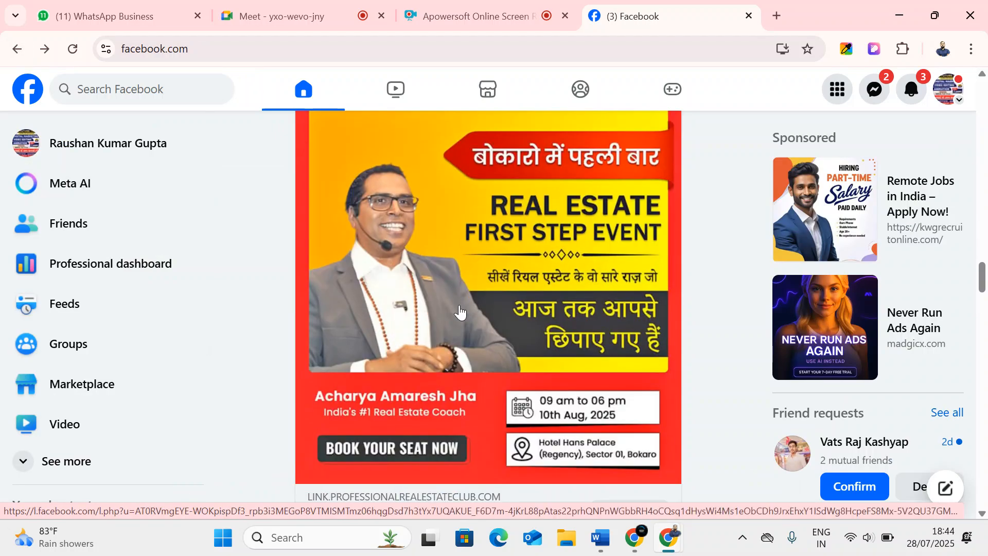
scroll(459, 310, "down", 9)
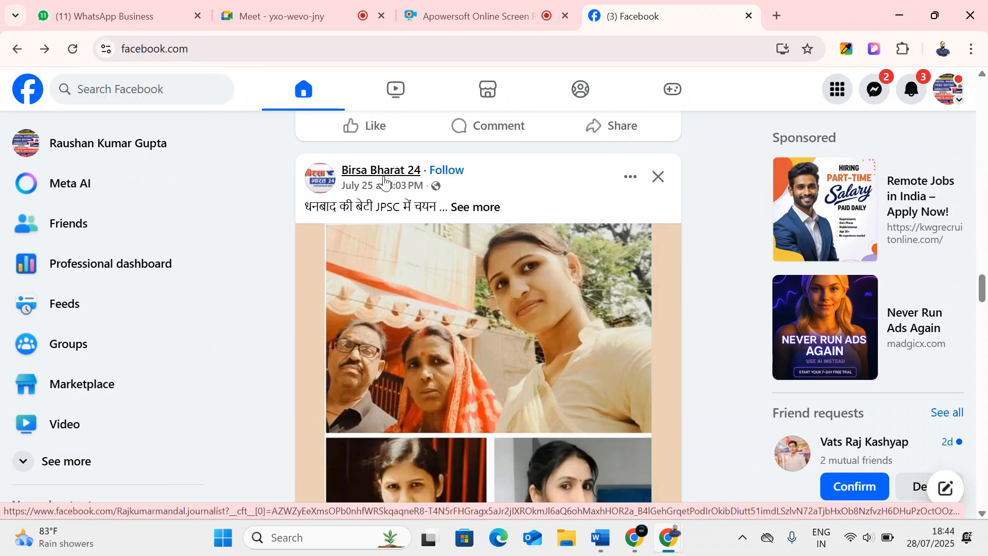
left_click(383, 177)
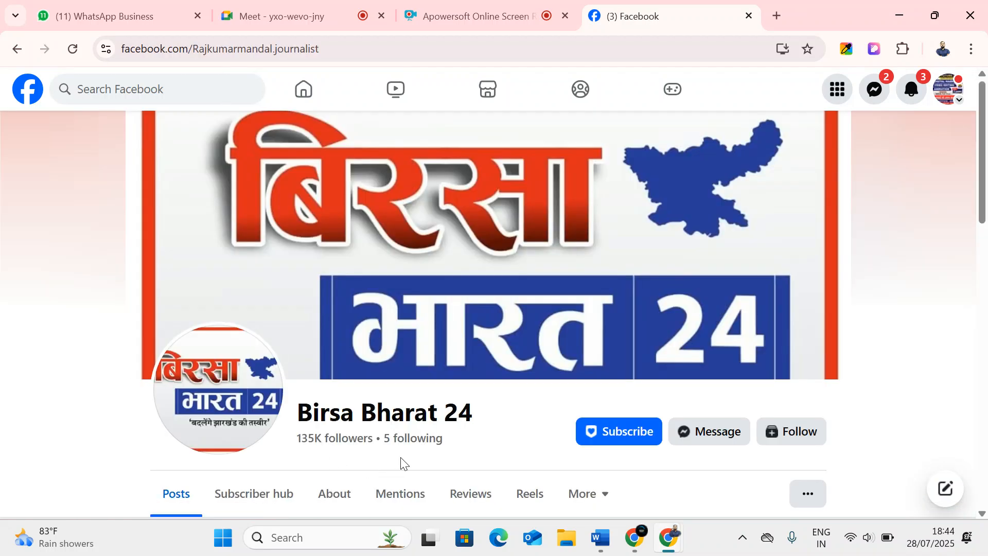
scroll(492, 381, "down", 6)
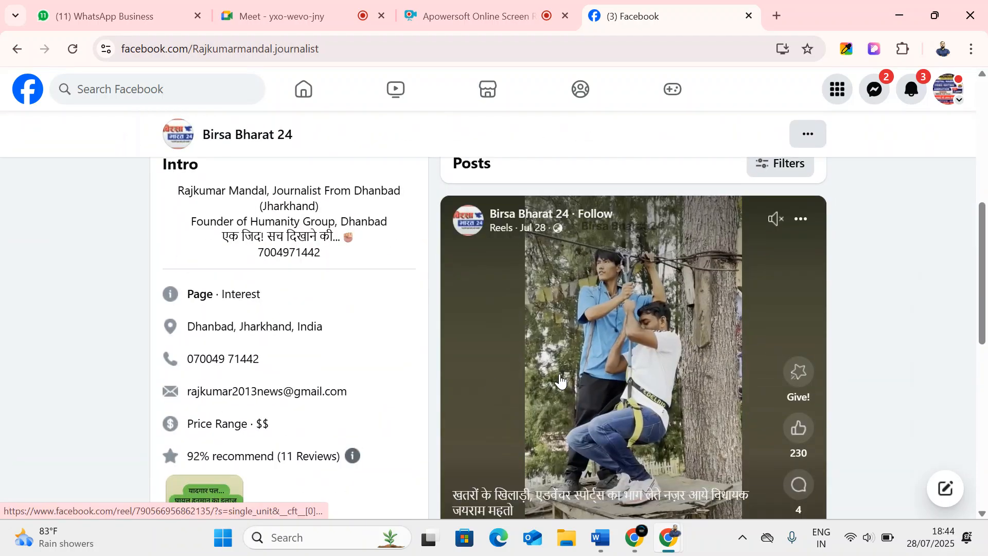
scroll(560, 379, "down", 2)
scroll(561, 379, "up", 2)
scroll(561, 379, "down", 4)
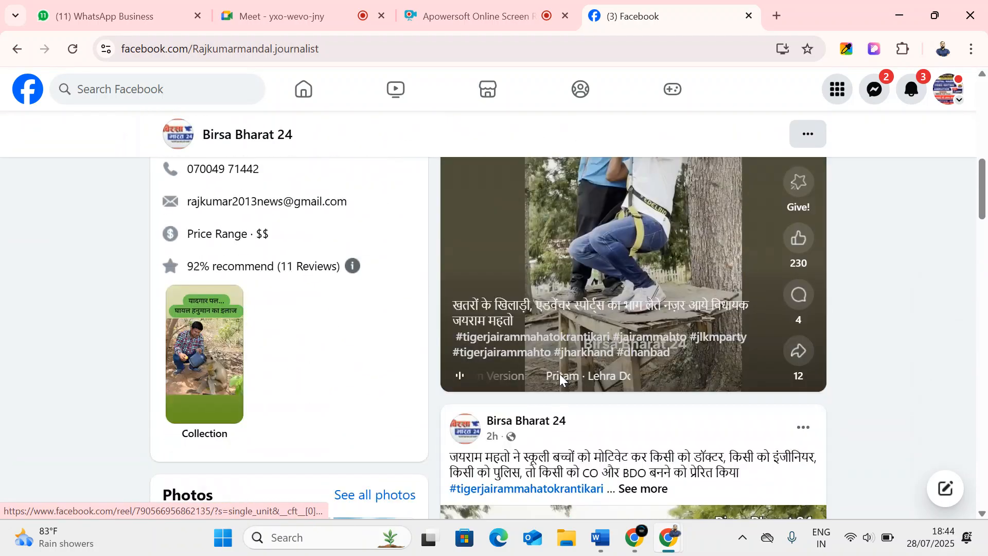
scroll(560, 373, "down", 7)
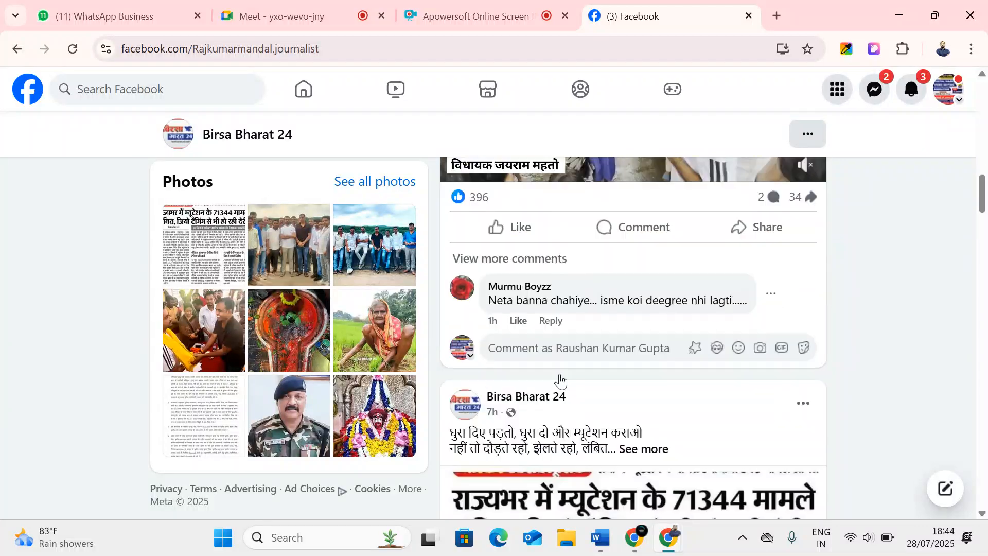
scroll(560, 381, "down", 8)
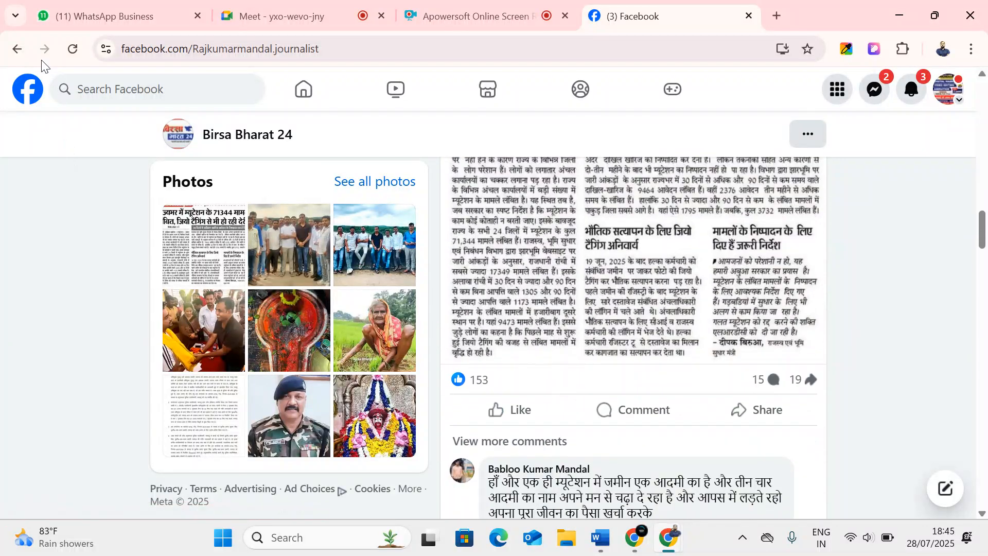
- Visit the sponsored Mechanism Of YA page from the feed, then return to the feed
left_click(17, 49)
scroll(387, 208, "down", 5)
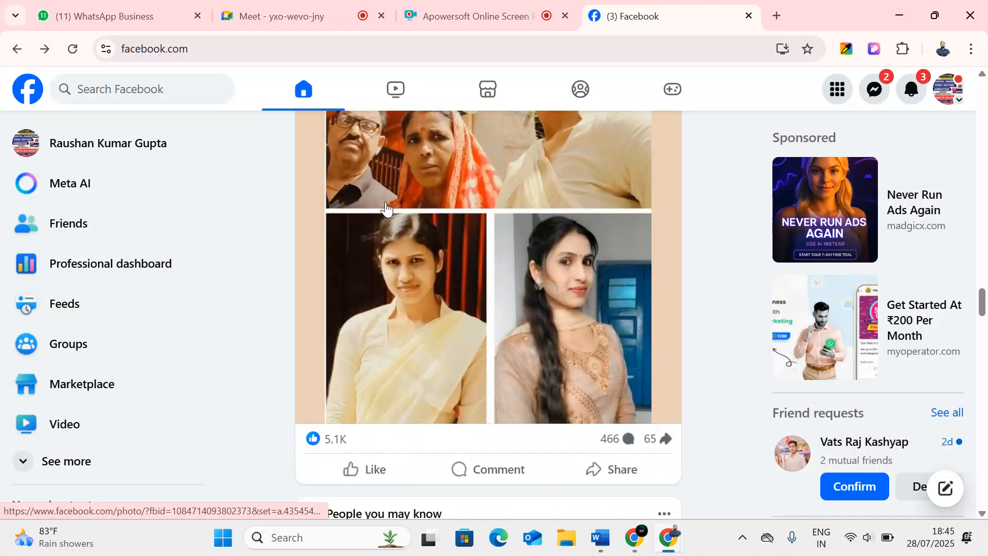
scroll(387, 209, "down", 10)
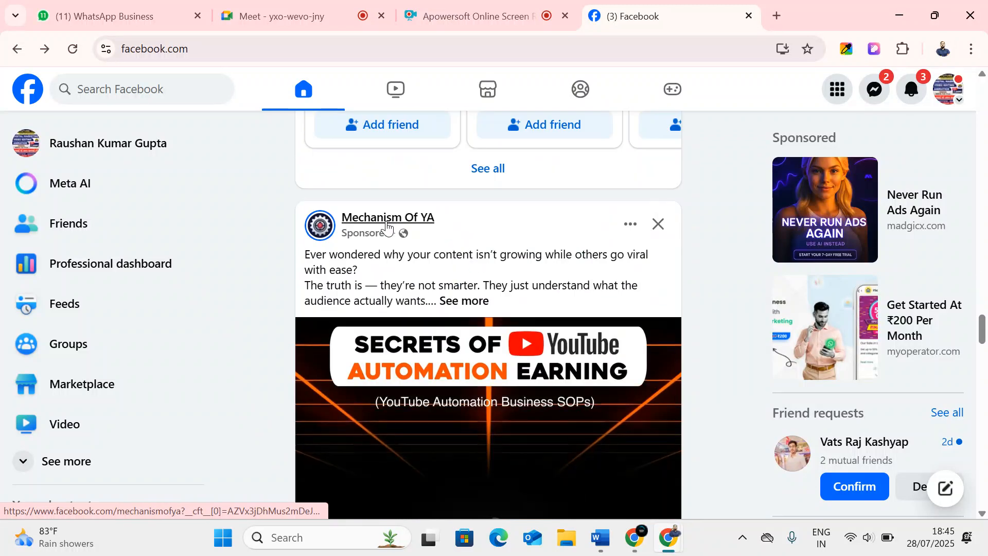
left_click(387, 226)
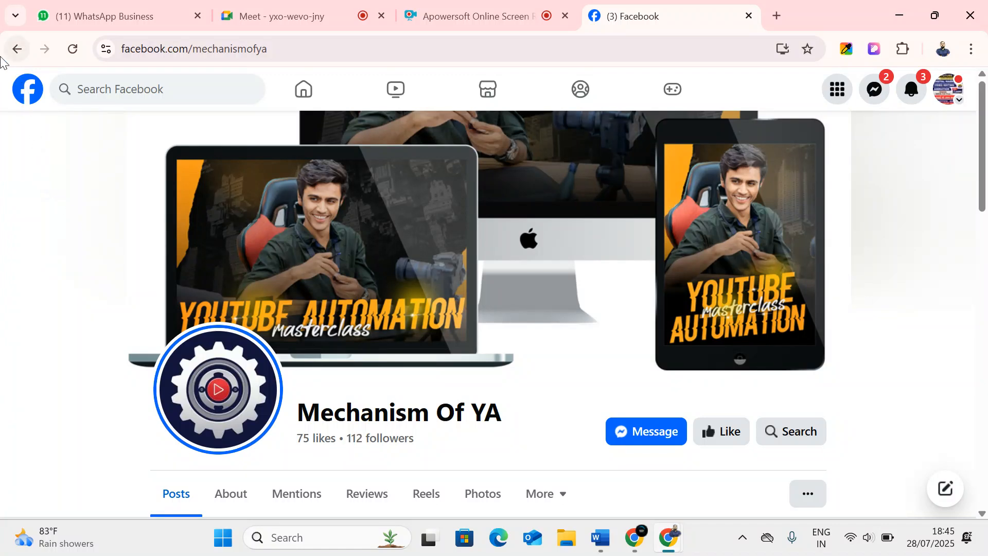
right_click(15, 48)
left_click(23, 55)
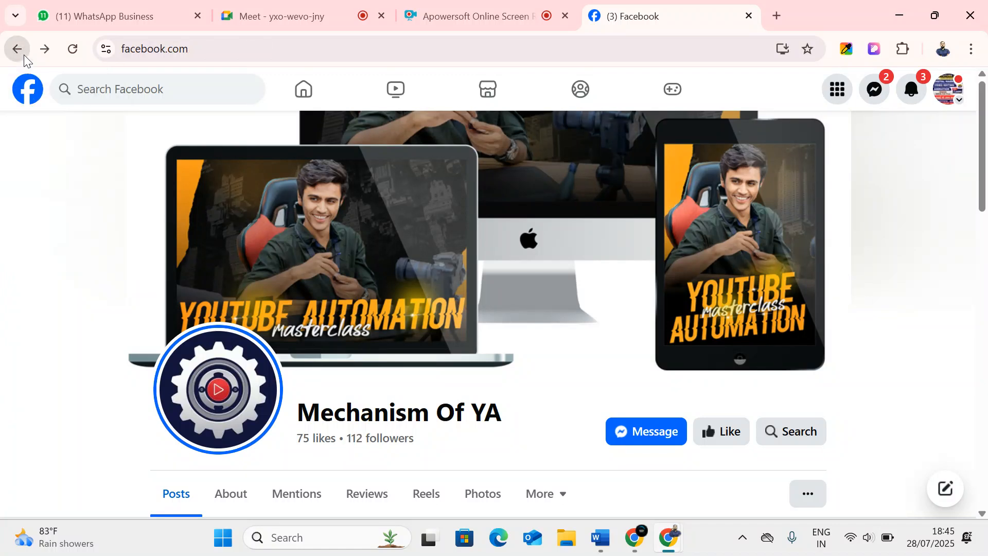
scroll(452, 357, "down", 4)
- Open the movie-clip post author's verified profile and scroll down through his posts
scroll(451, 357, "down", 3)
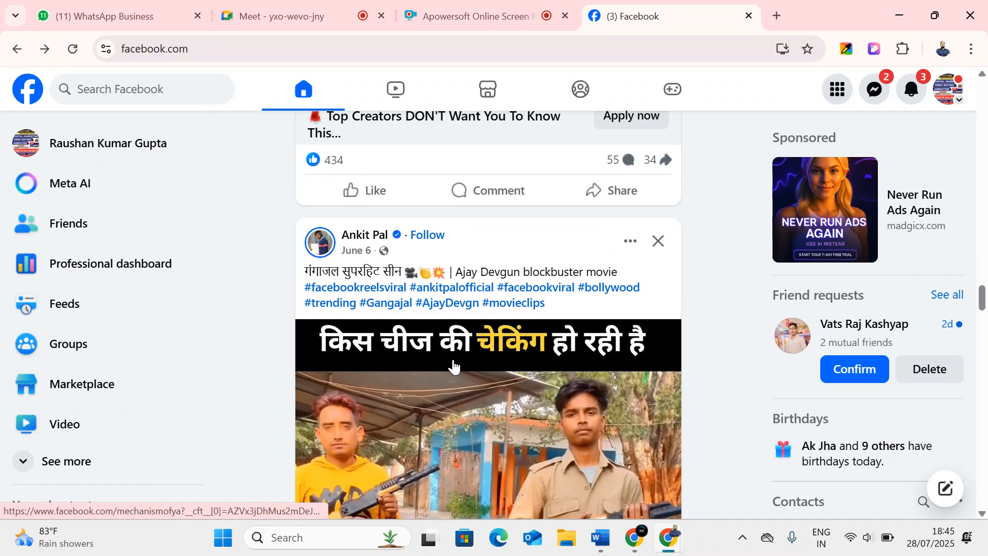
left_click(370, 237)
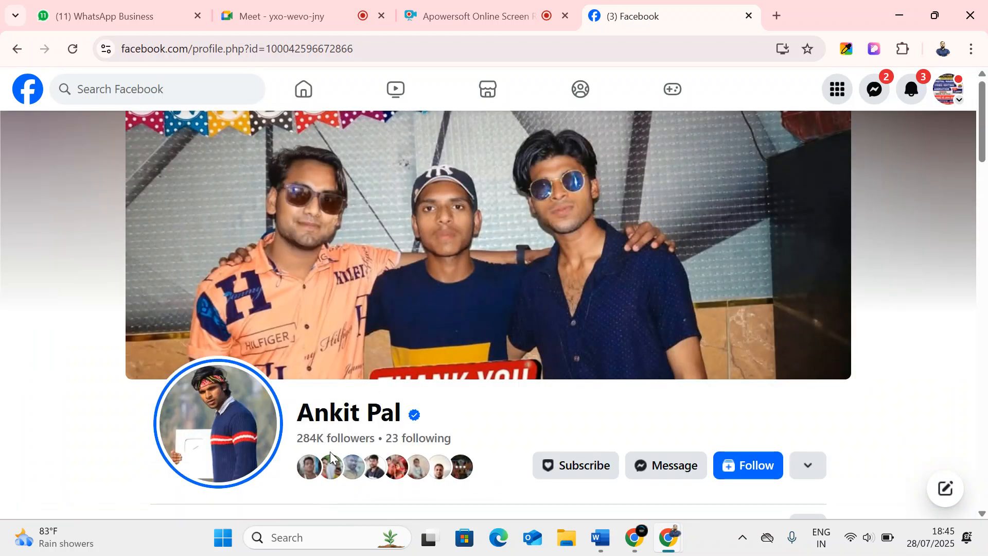
scroll(655, 411, "down", 10)
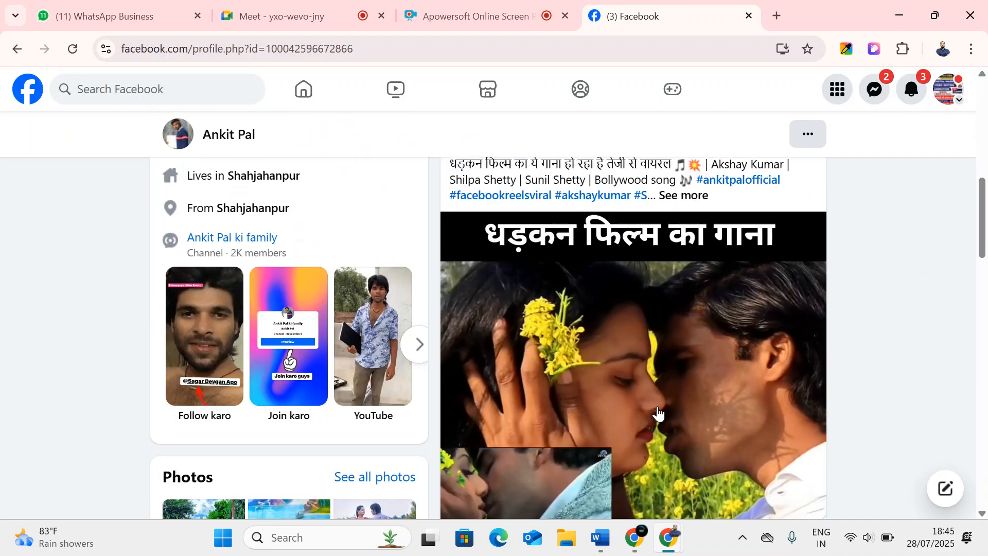
scroll(657, 411, "down", 10)
scroll(658, 408, "down", 15)
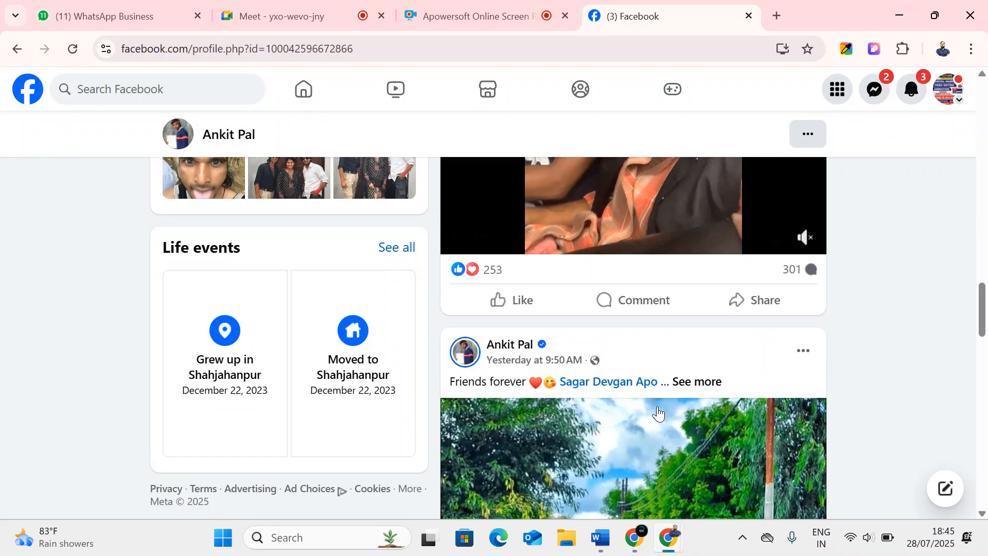
scroll(657, 412, "down", 8)
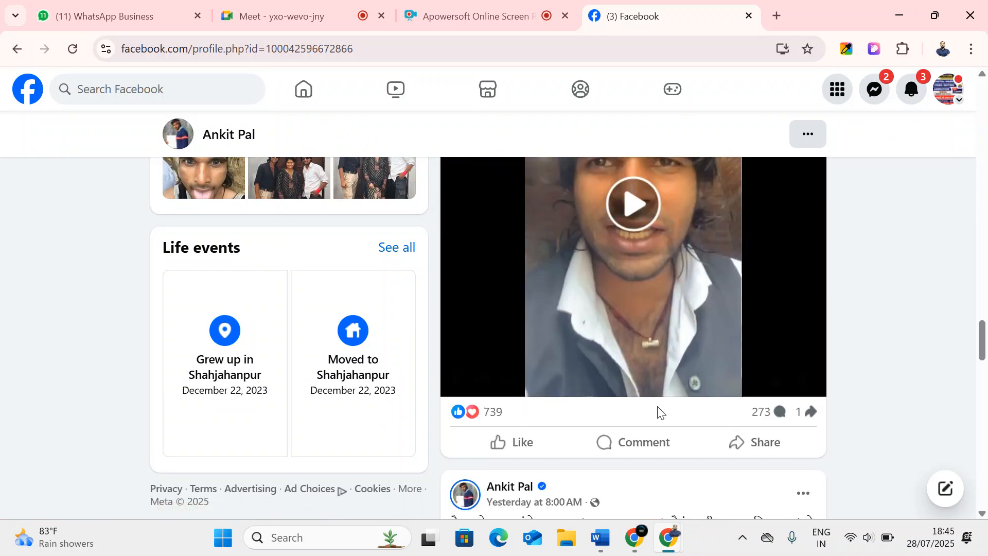
scroll(657, 412, "down", 4)
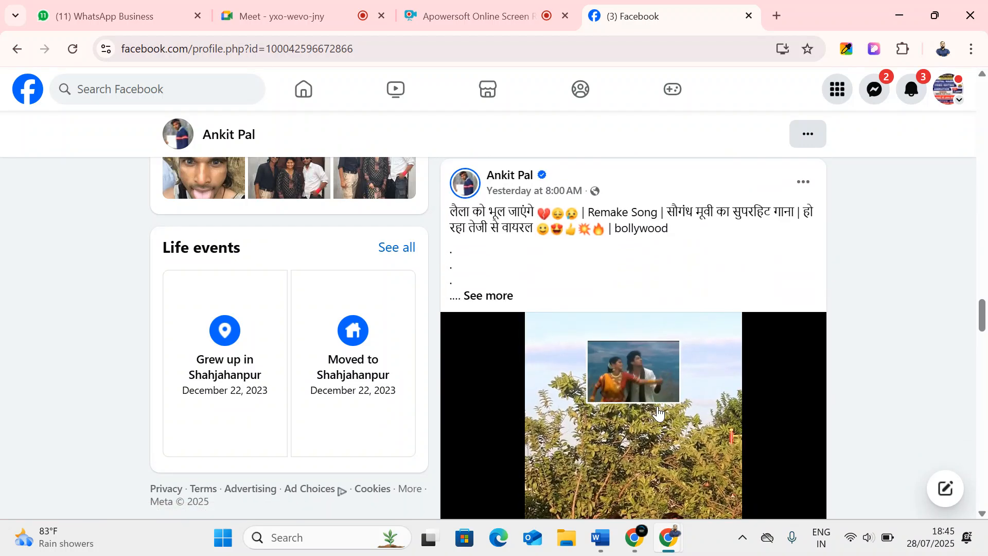
- Close the Facebook and Meet call tabs, then bring the Facebook Ads.pdf window forward
left_click(748, 15)
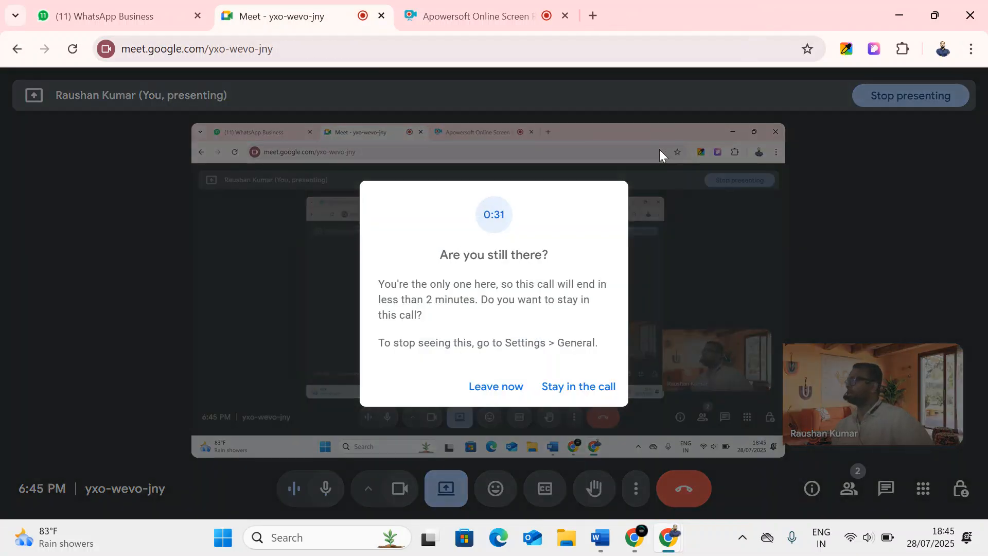
left_click(472, 390)
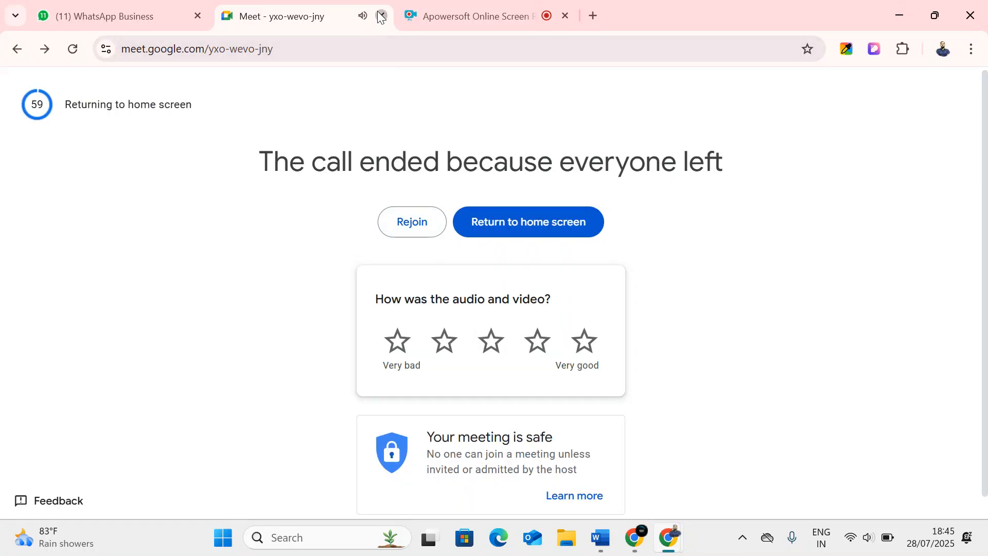
left_click(380, 16)
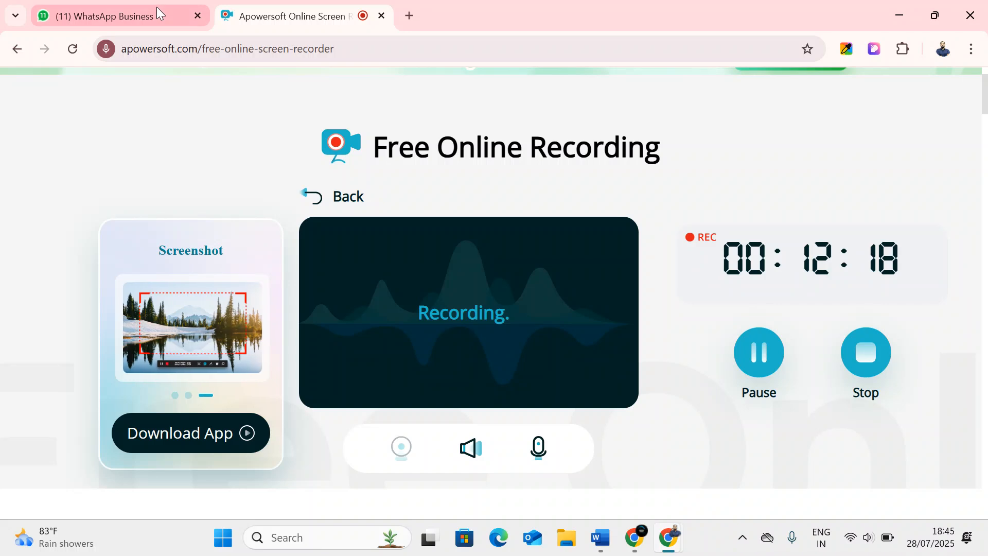
left_click(156, 8)
mouse_move(649, 531)
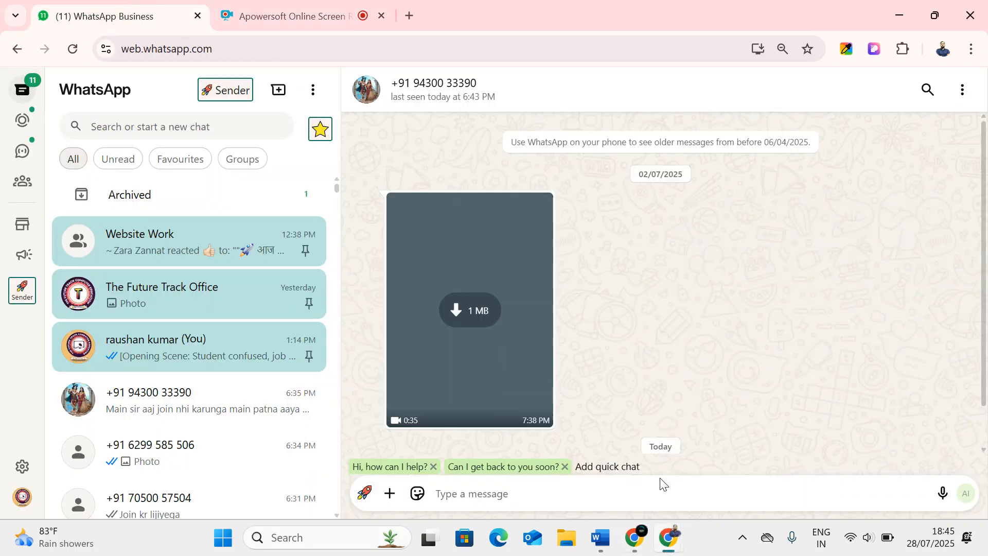
left_click(637, 540)
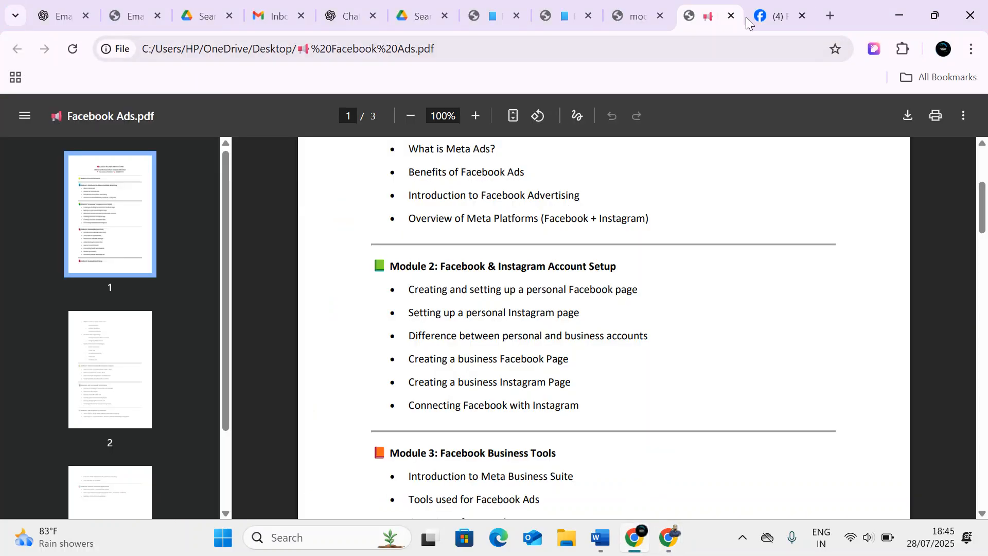
- Return to the Facebook home feed, open its menu, then switch to the WhatsApp Business window
left_click(778, 15)
scroll(112, 223, "up", 5)
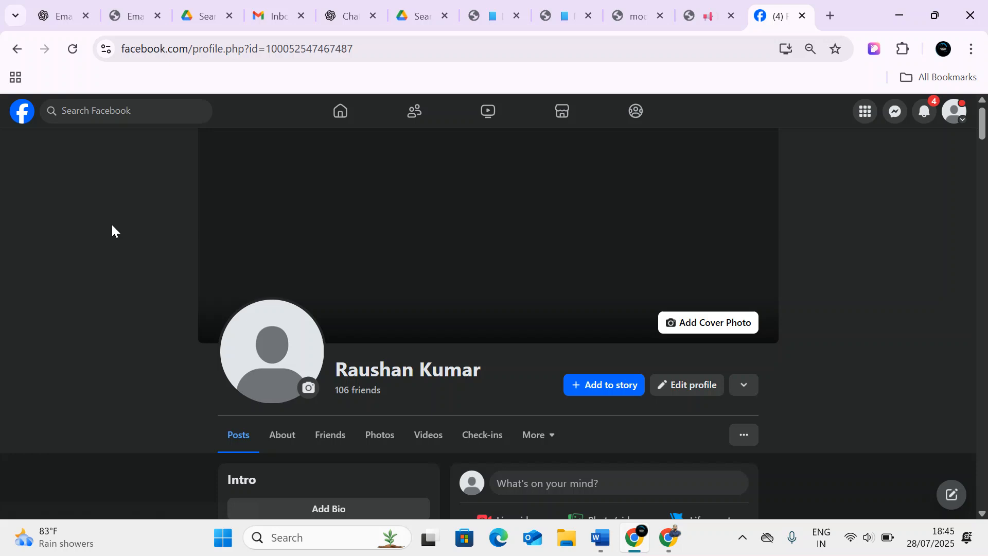
left_click(15, 111)
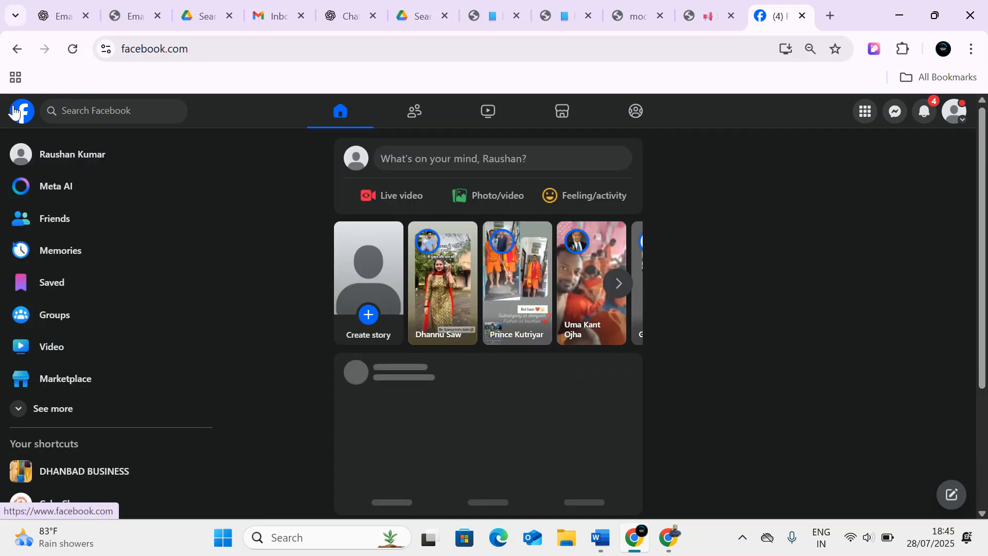
scroll(55, 249, "down", 3)
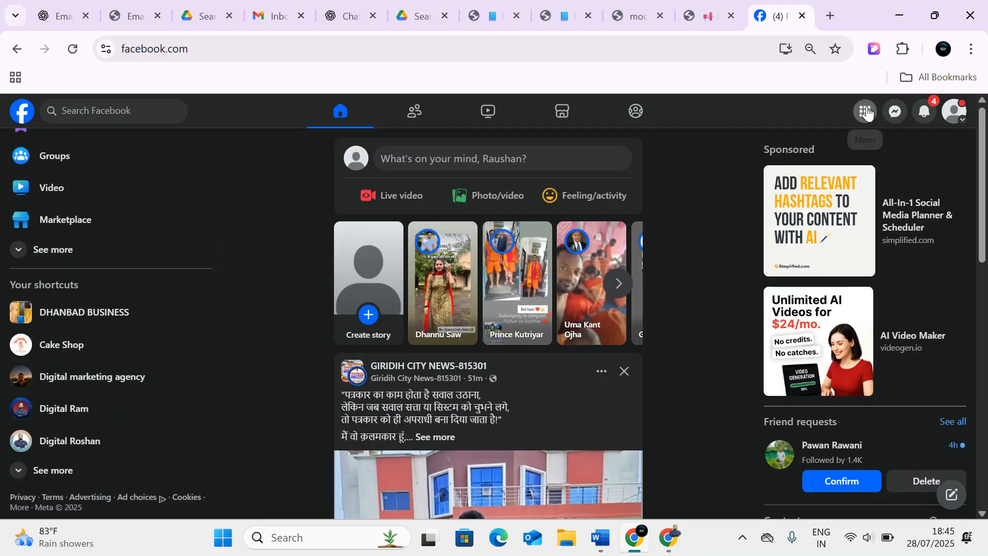
left_click(866, 117)
mouse_move(661, 540)
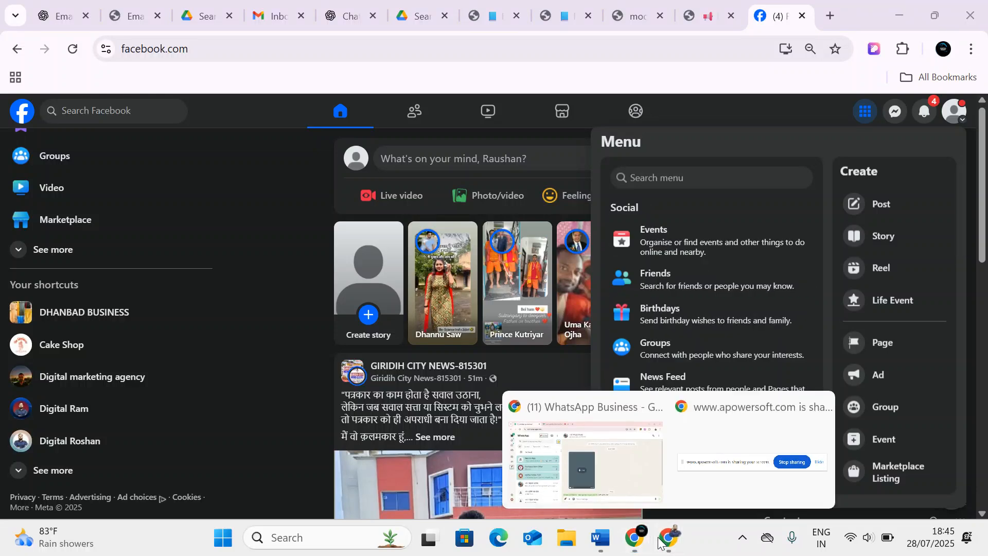
left_click(580, 455)
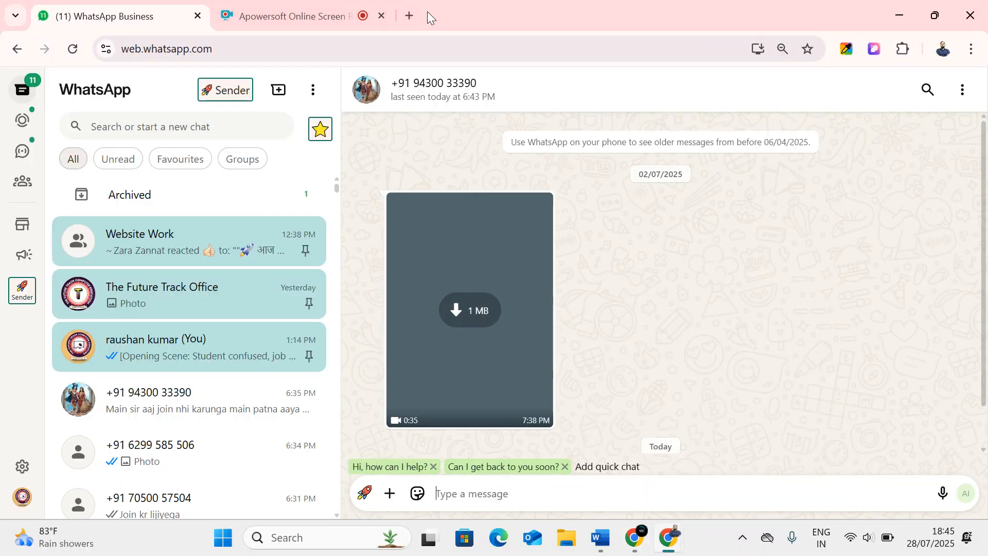
left_click(411, 15)
- Load facebook.com, go to Menu > Pages, and start 'Create new profile or Page'
type("F")
key("Return")
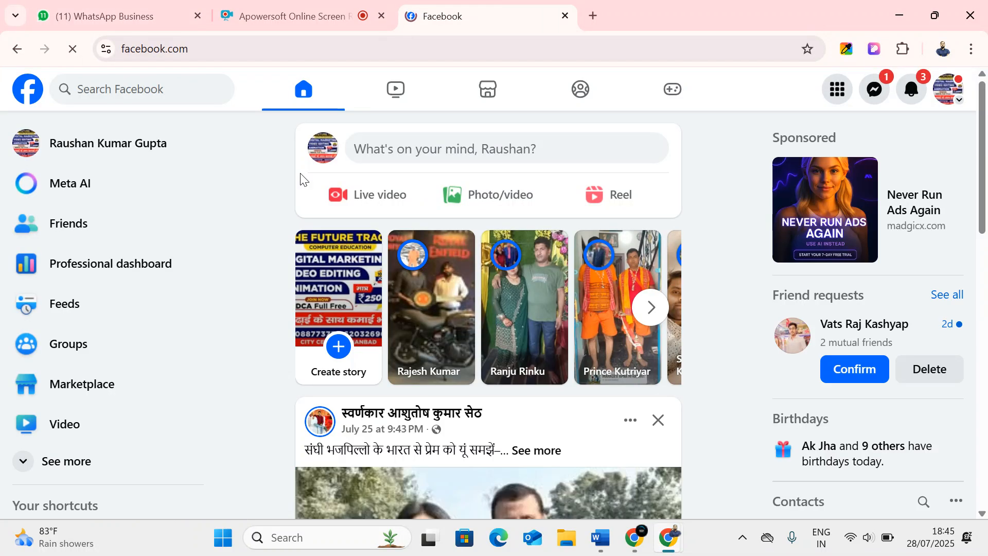
left_click(850, 88)
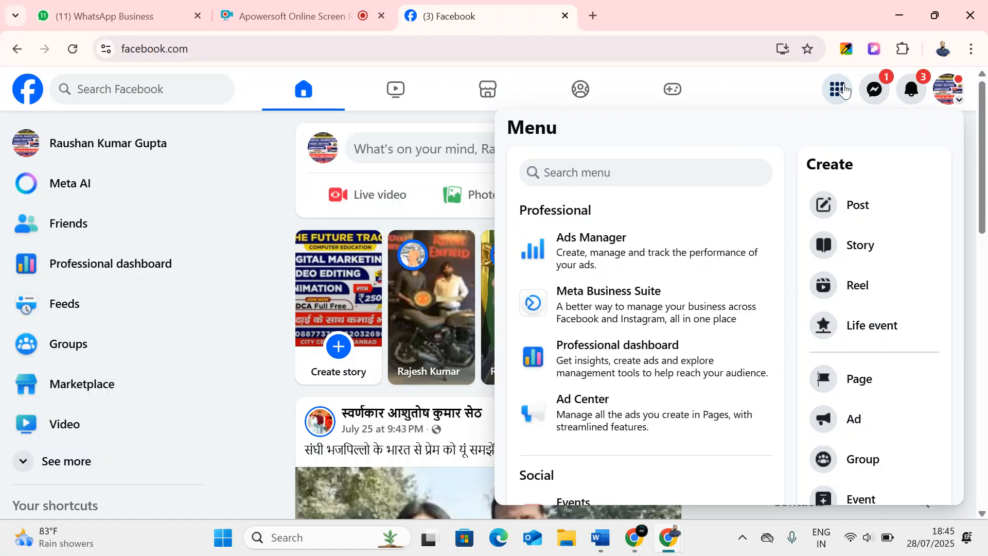
scroll(639, 298, "down", 5)
scroll(571, 421, "down", 4)
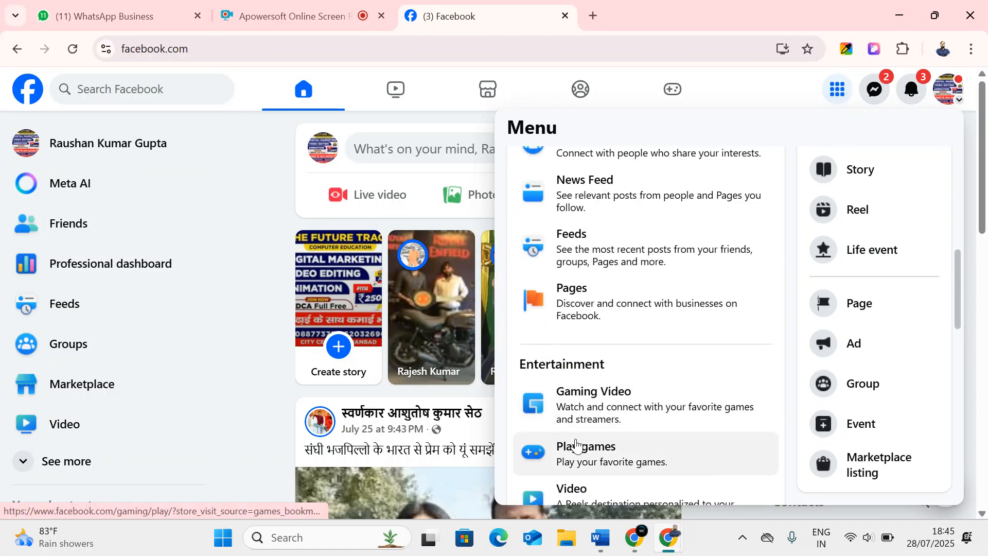
left_click(571, 319)
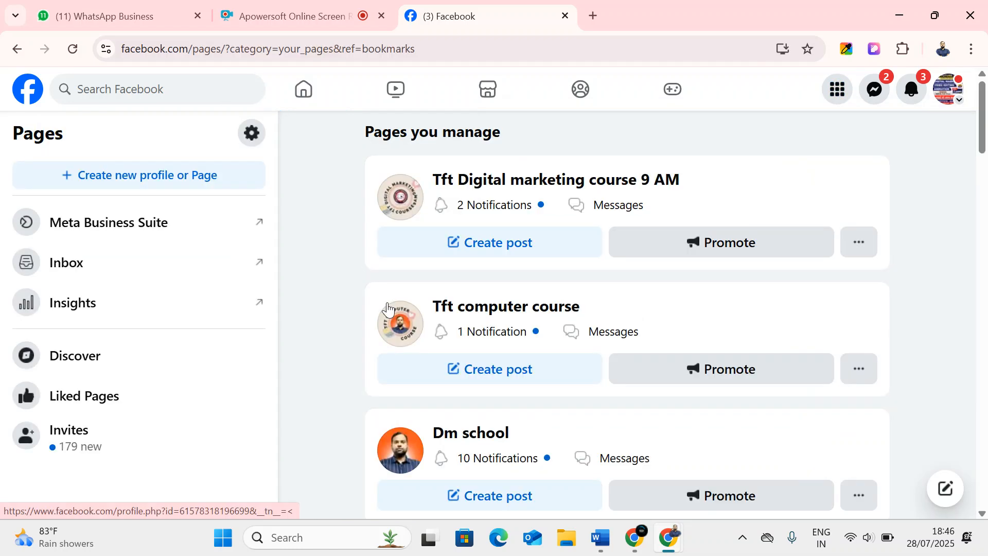
left_click(162, 174)
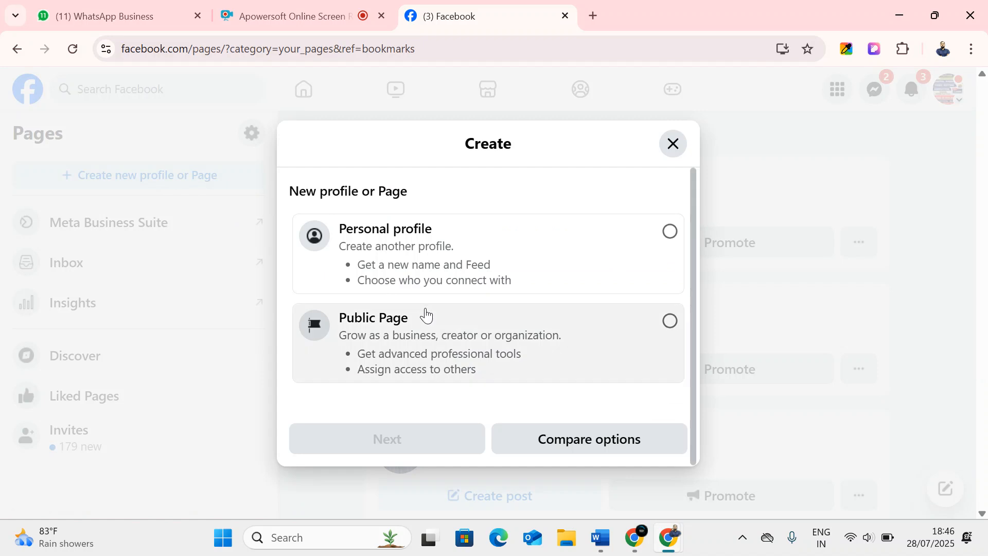
- Select Public Page and continue to the blank Create a Page form
left_click(425, 334)
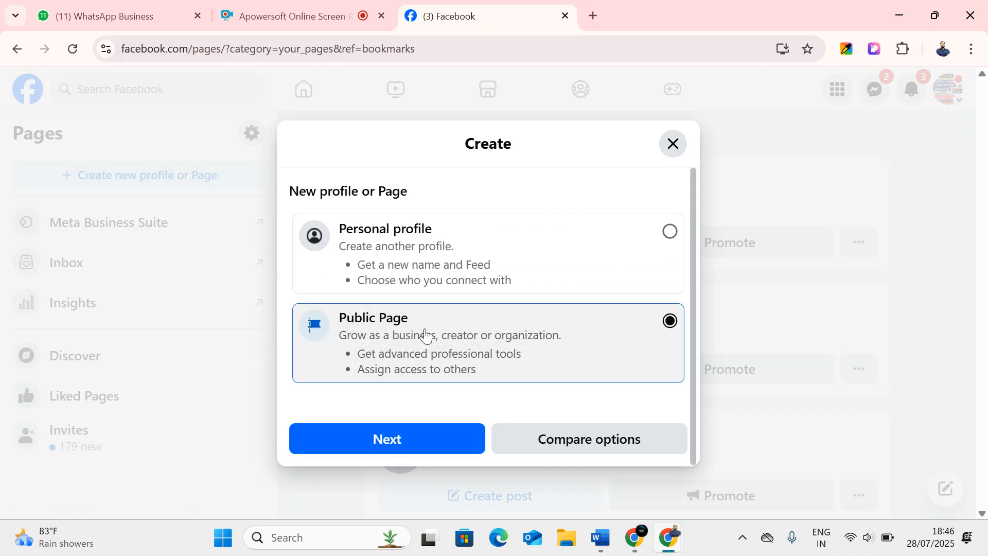
left_click(405, 444)
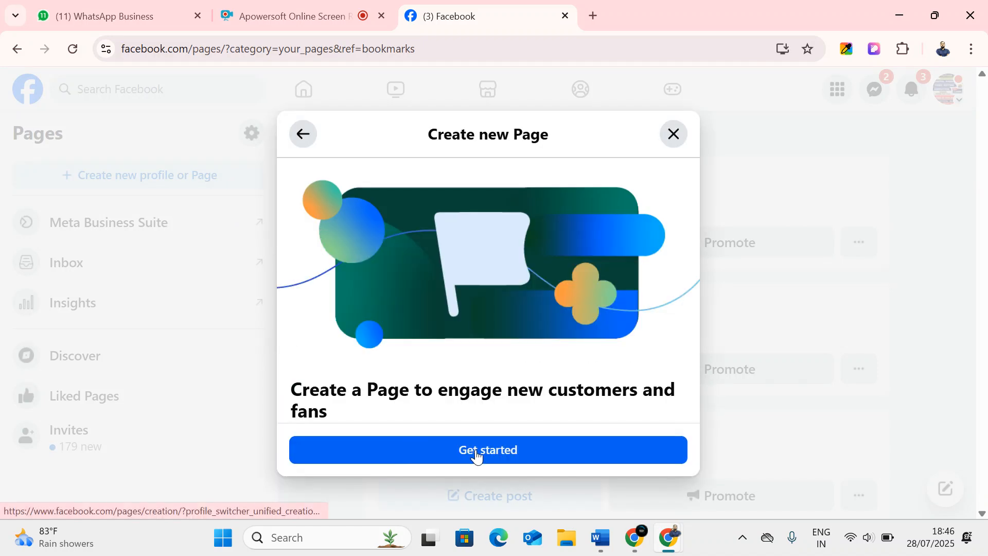
left_click(476, 451)
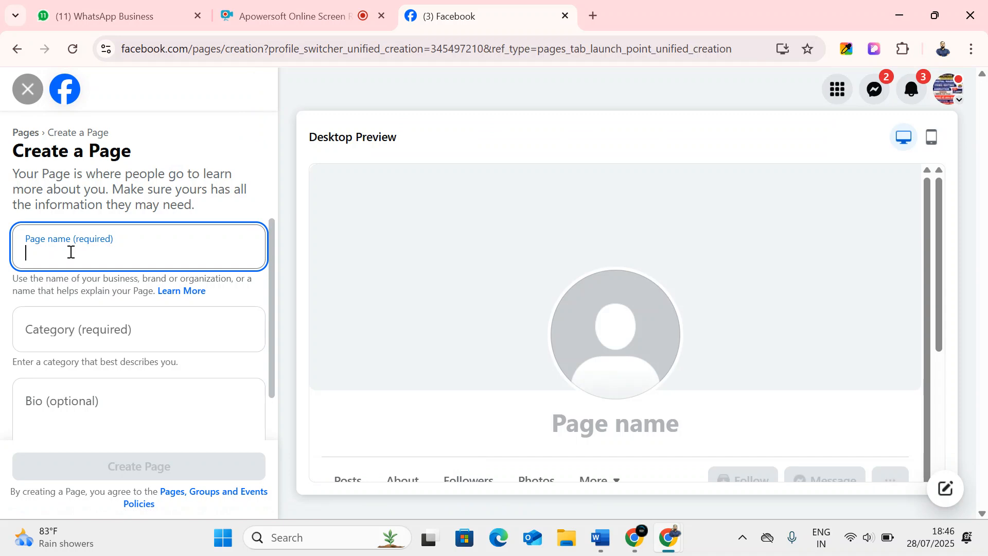
- Enter 'TFT DIGITAL MARKETING COURSE 6PM' as the Page name, correcting the typos
type("tfT")
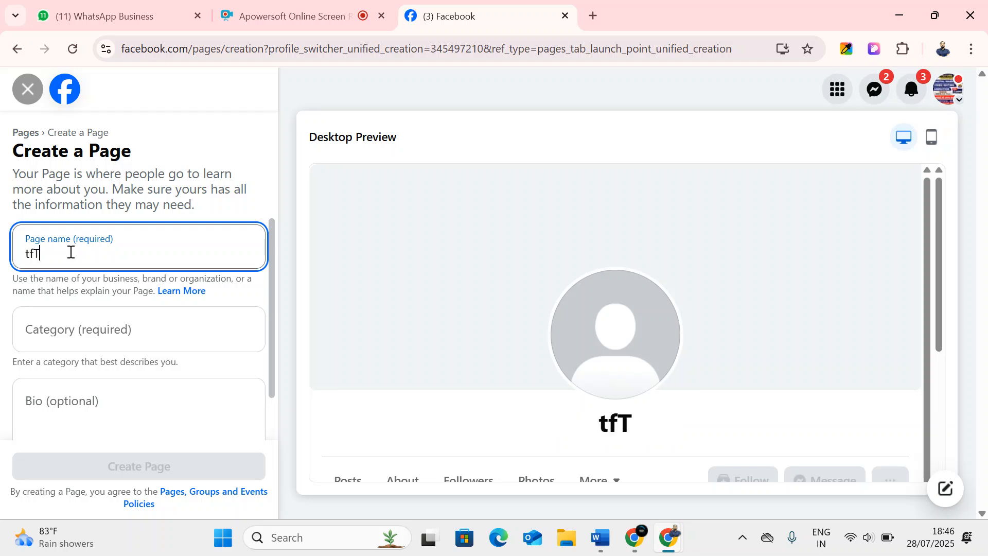
key("BackSpace")
key("BackSpace")
key("BackSpace")
type("TFT ")
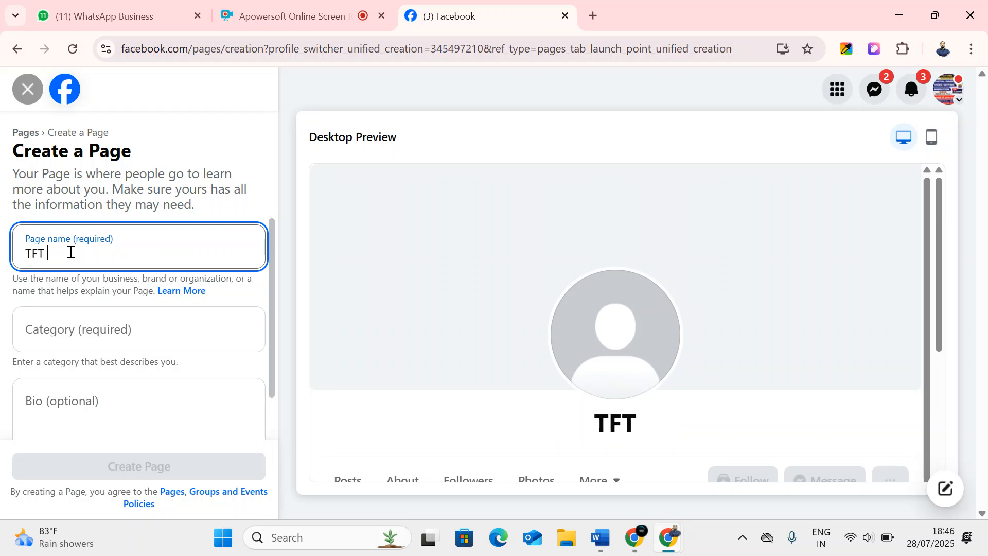
type("DIGITAL MARKETING")
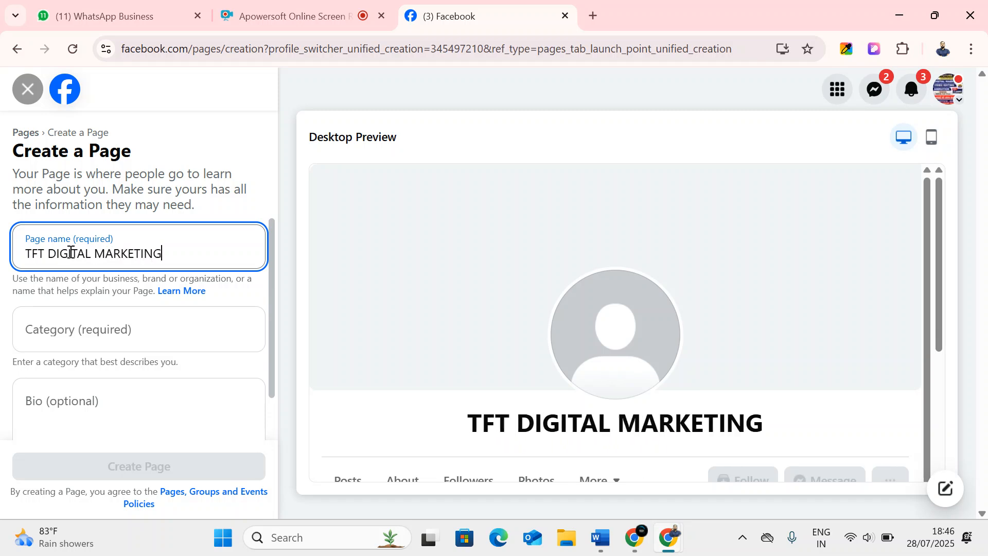
type(" COURSE 6pm")
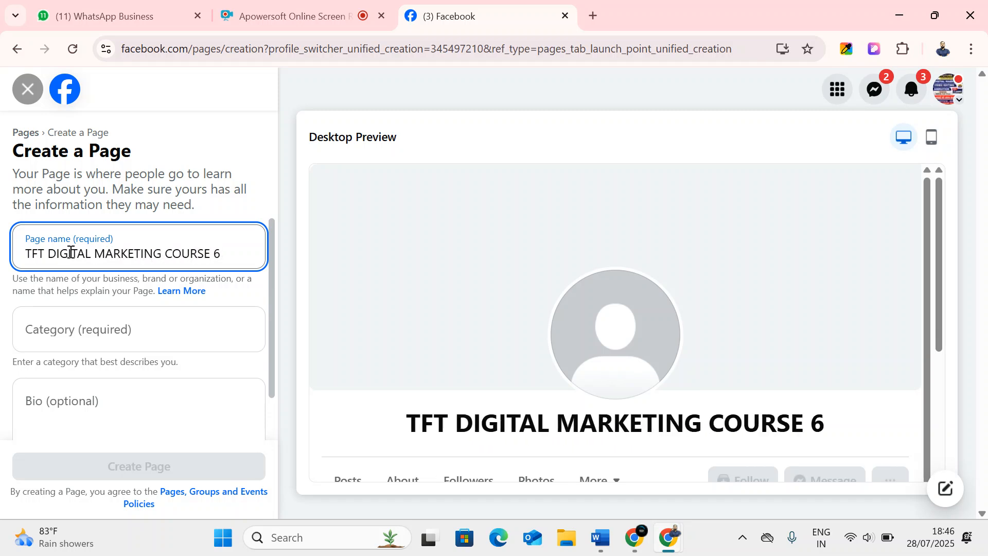
key("BackSpace")
key("BackSpace")
type("p=-")
key("BackSpace")
key("BackSpace")
key("BackSpace")
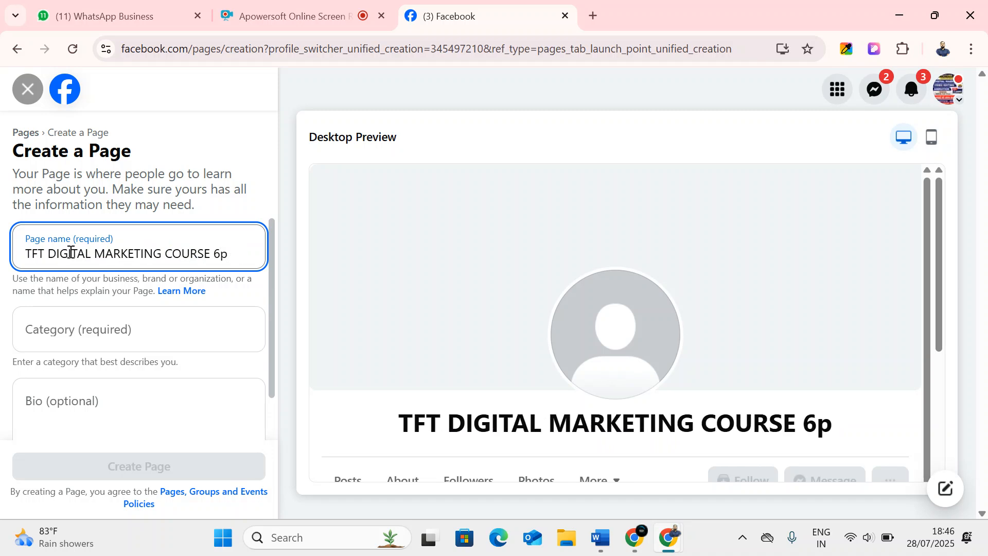
type("PM")
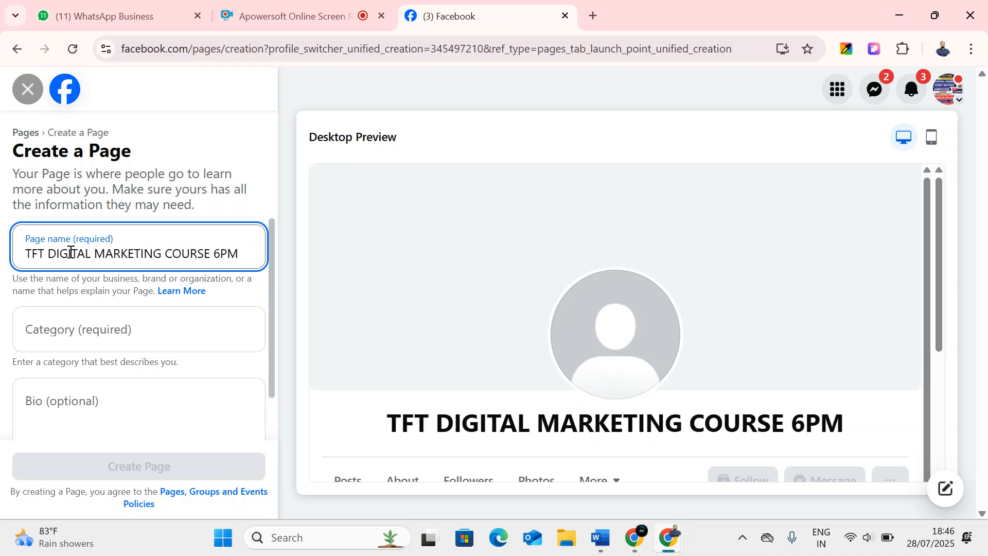
- Move into the required Category field below the Page name
left_click(80, 340)
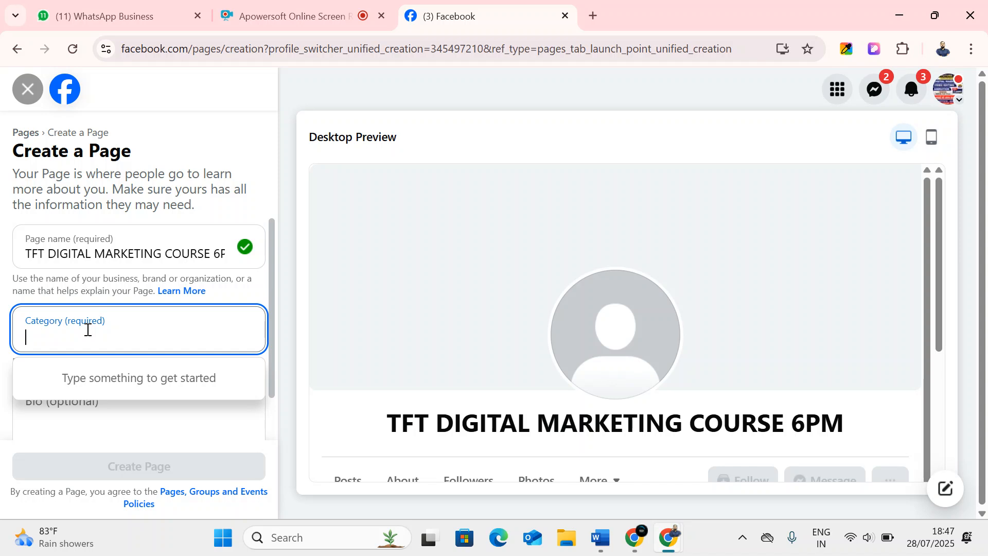
- Add Digital creator and Social Media Agency as the Page's categories
type("dIGITAL")
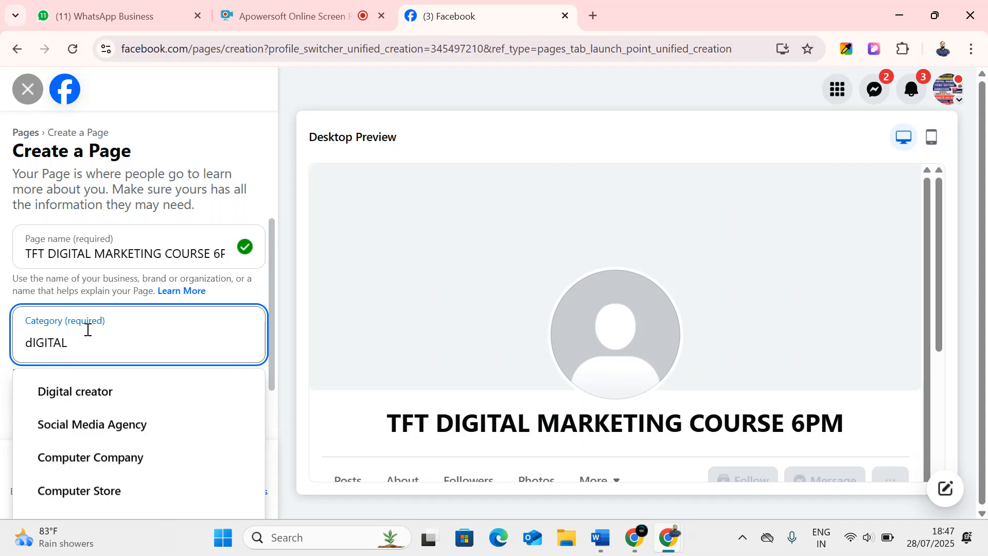
left_click(100, 395)
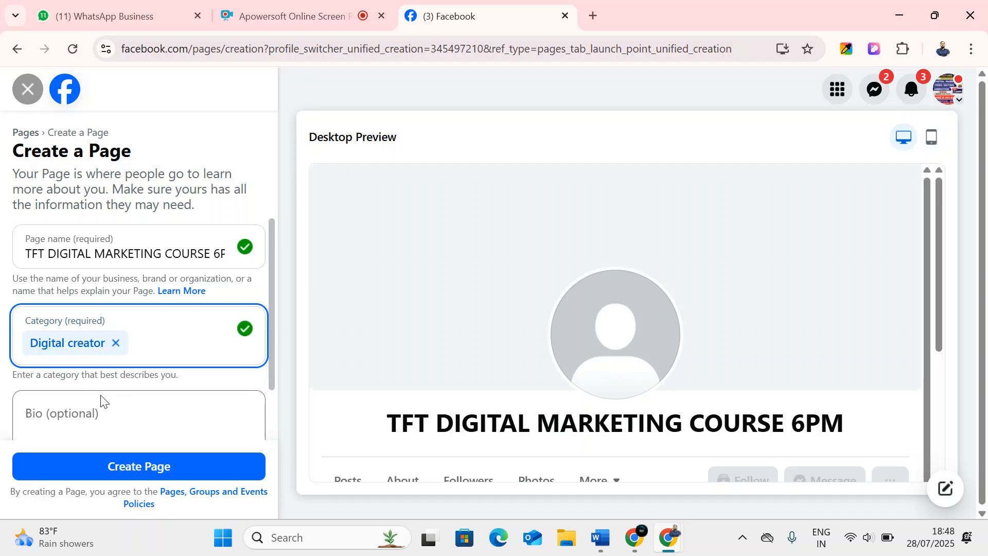
type("dIGITL")
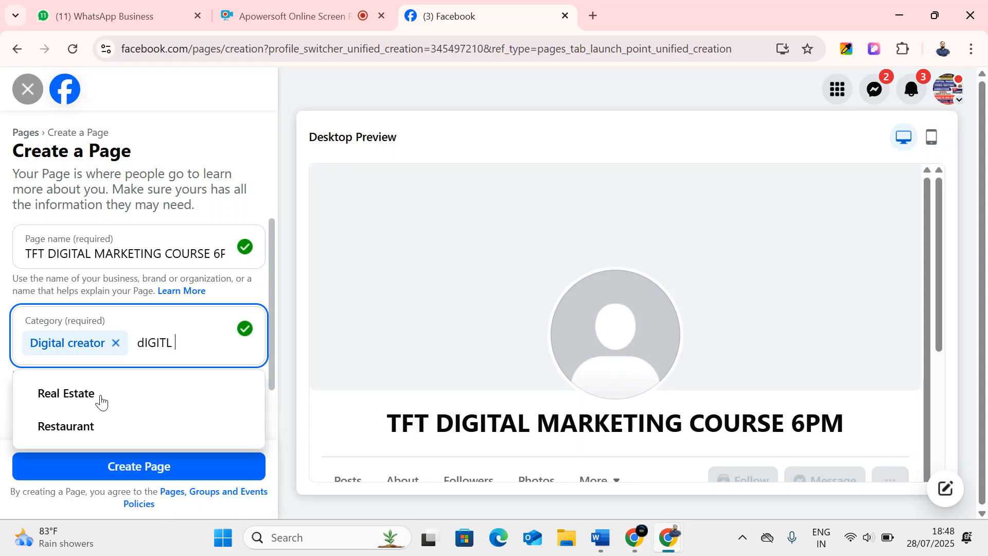
key("BackSpace")
key("BackSpace")
key("BackSpace")
key("BackSpace")
key("BackSpace")
key("BackSpace")
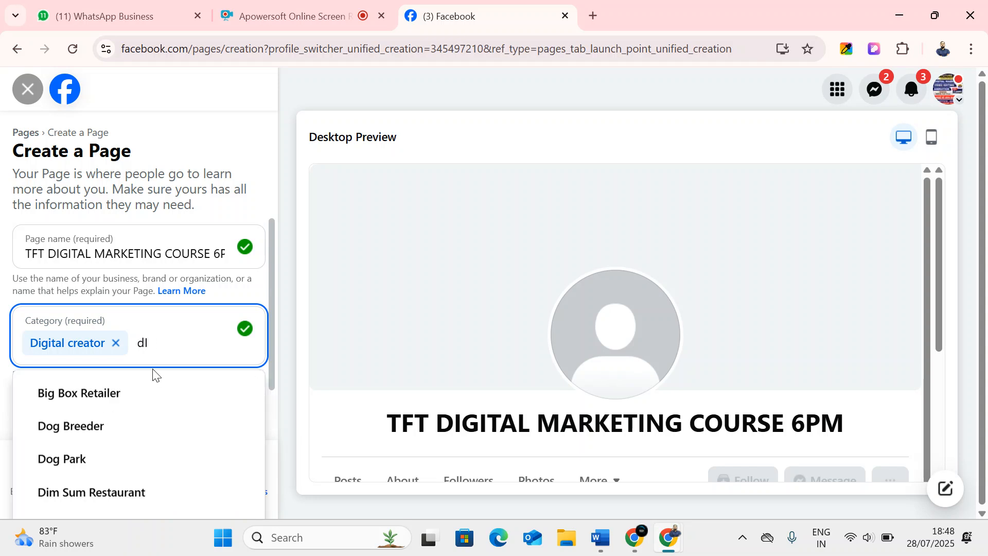
type("m")
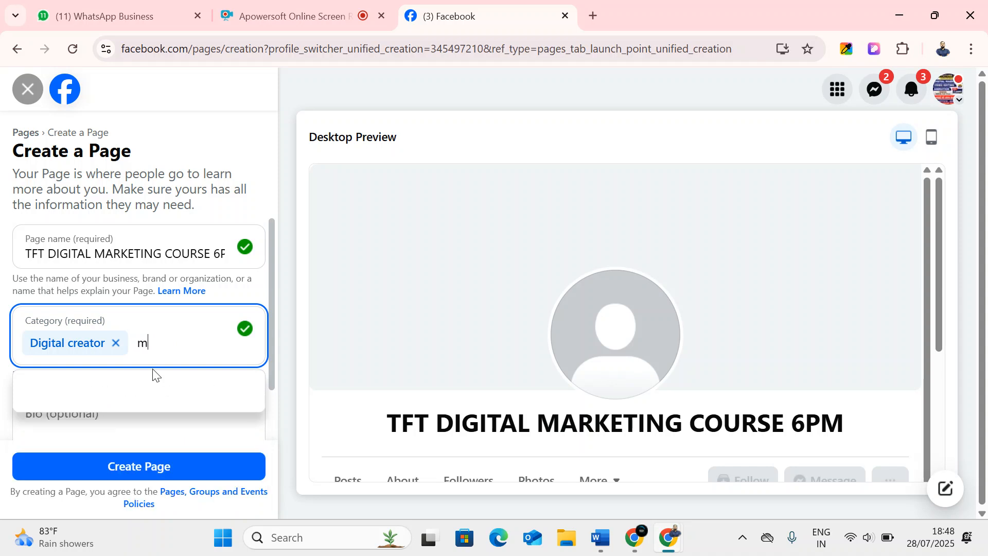
key("BackSpace")
type("digital marketing")
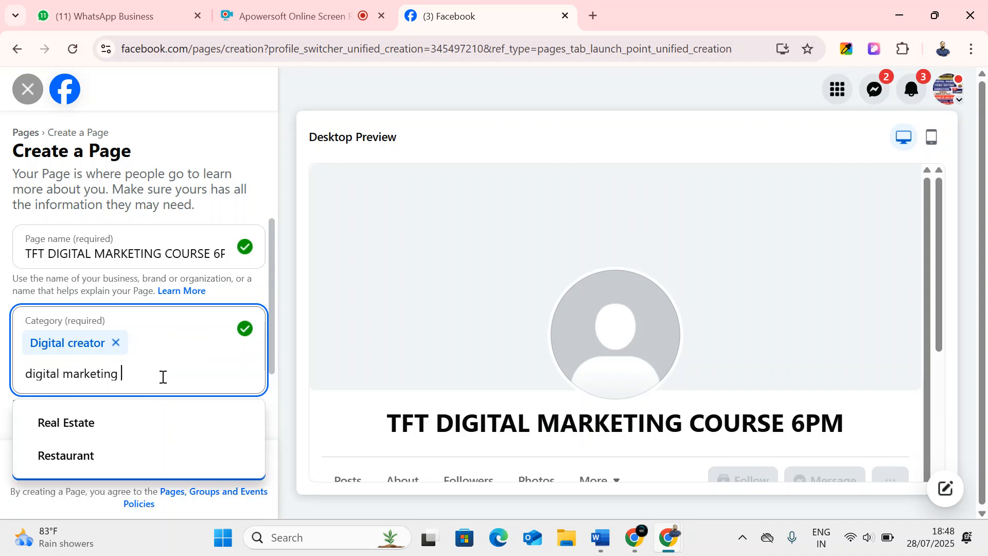
key("BackSpace")
key("BackSpace")
key("BackSpace")
key("BackSpace")
key("BackSpace")
key("BackSpace")
key("BackSpace")
key("BackSpace")
key("BackSpace")
key("BackSpace")
key("BackSpace")
key("BackSpace")
key("BackSpace")
key("BackSpace")
key("BackSpace")
key("BackSpace")
key("BackSpace")
key("BackSpace")
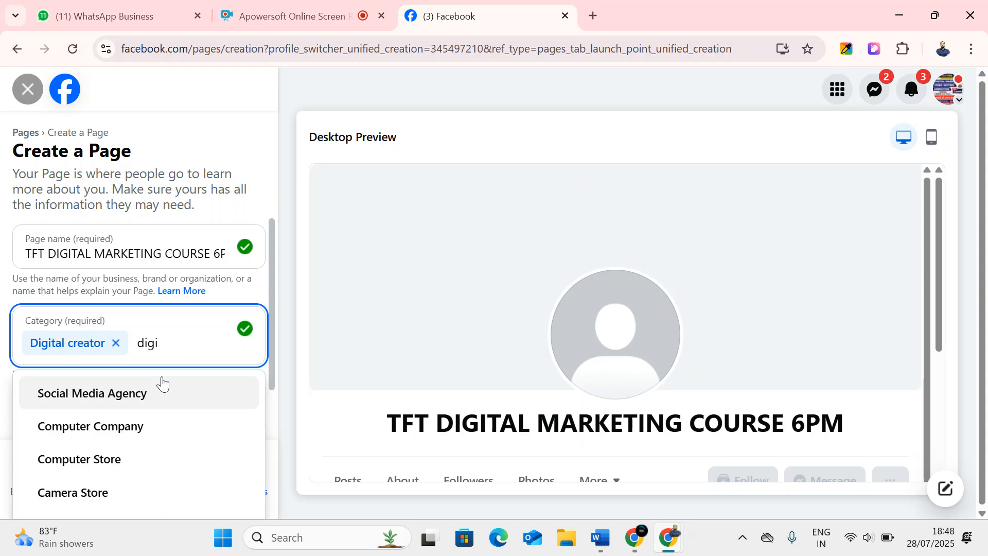
type("soca")
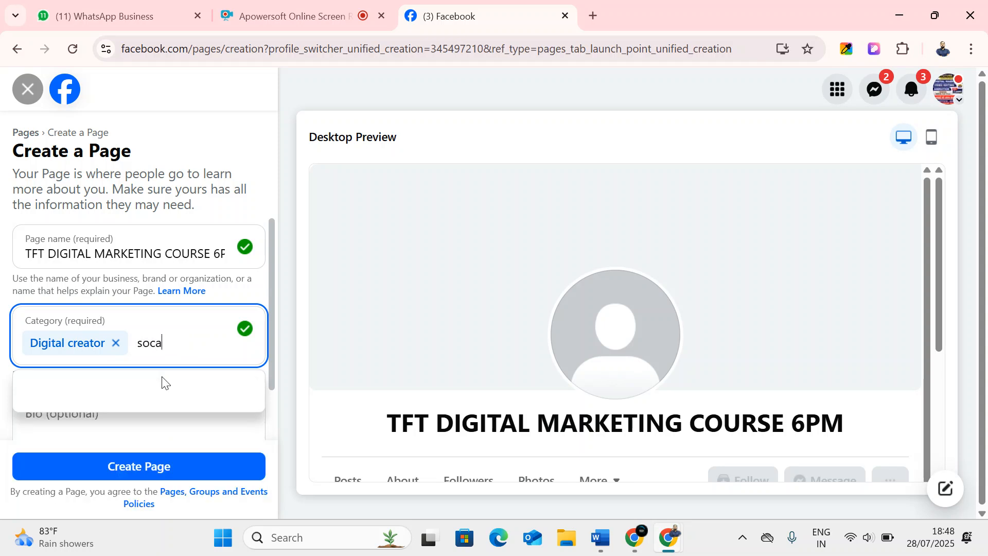
key("BackSpace")
type("i")
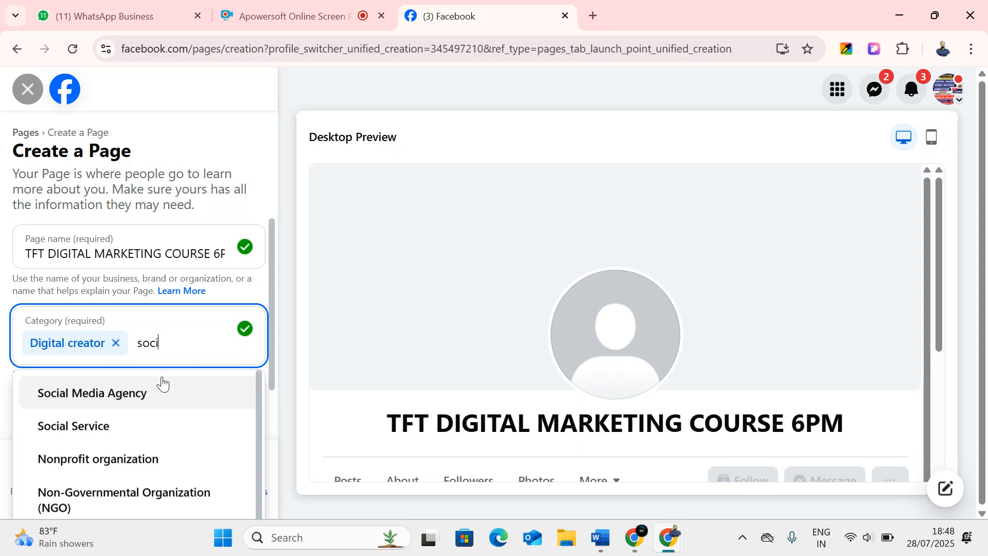
left_click(162, 395)
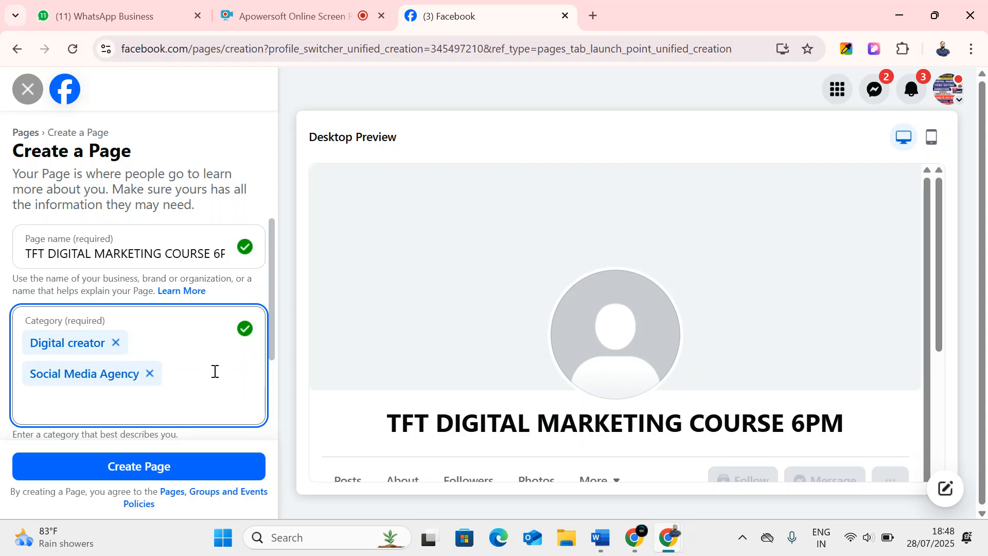
- Add Computer Training School as a category, dropping the briefly added Advertising/Marketing
type("marketing")
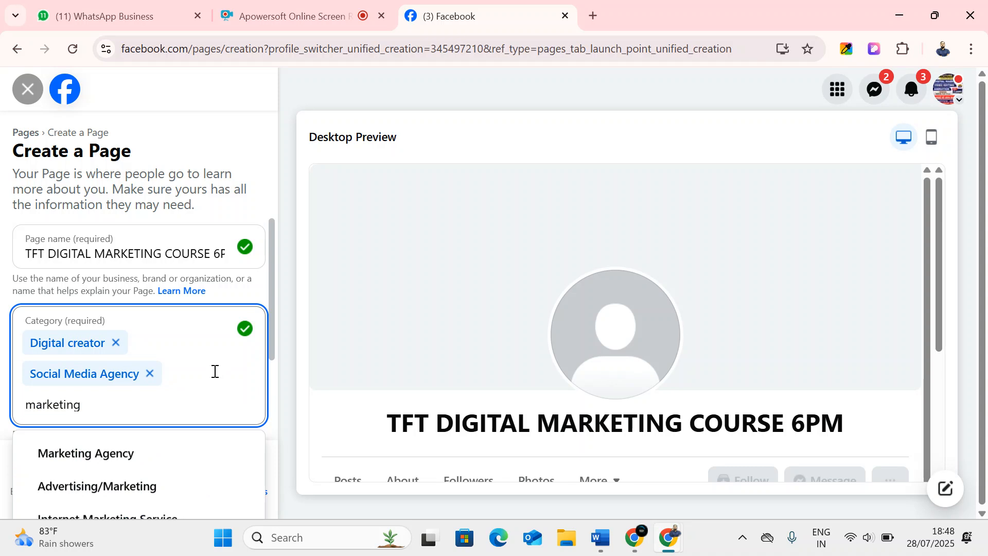
left_click(159, 484)
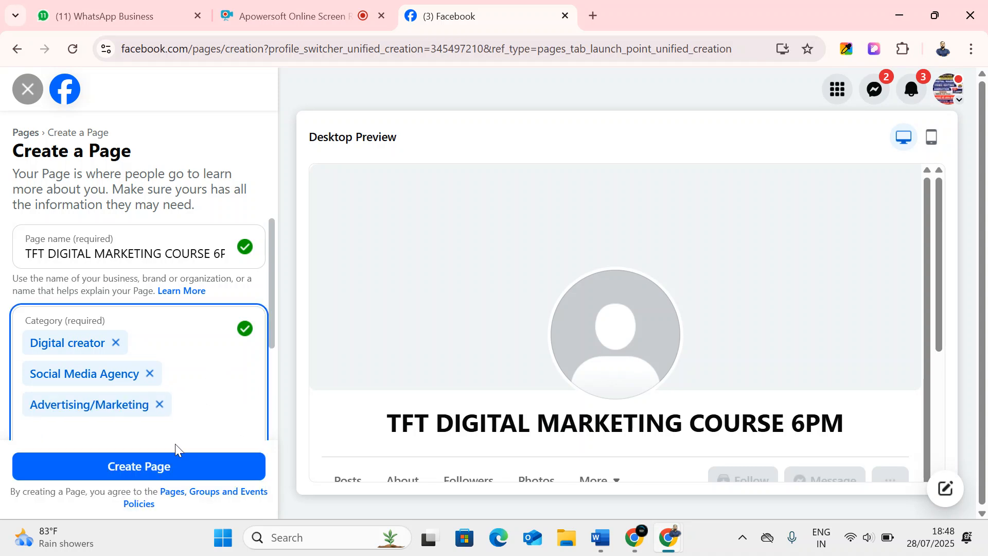
type("compute")
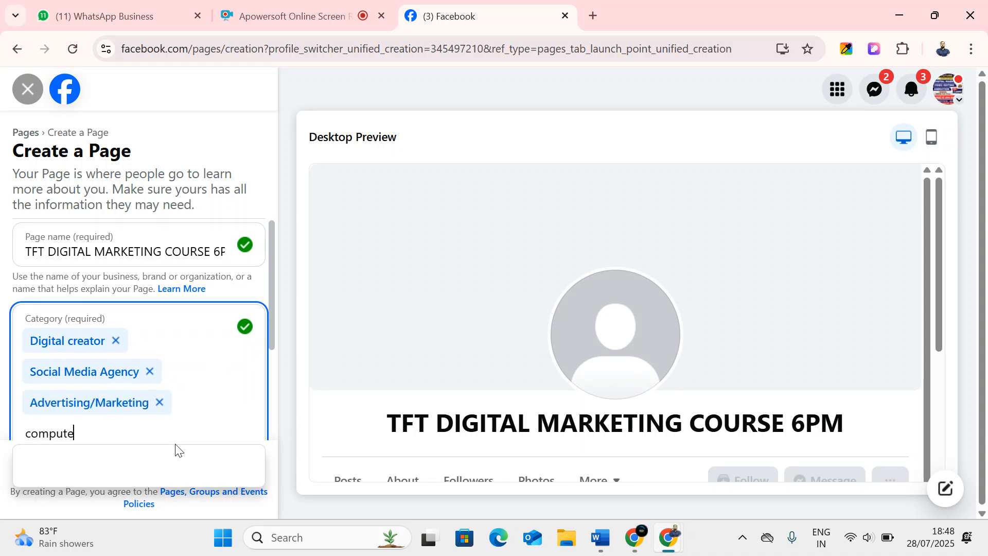
type("r tra")
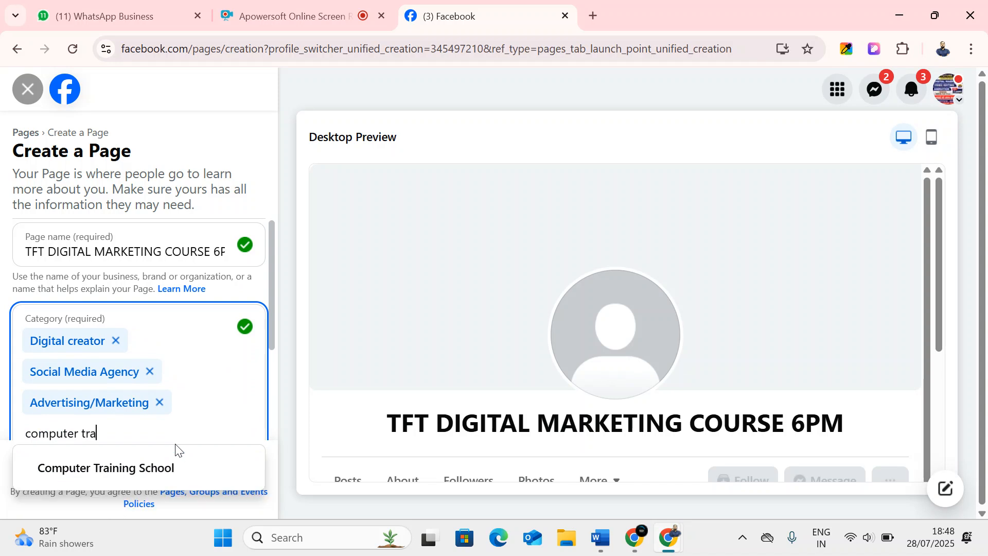
left_click(170, 466)
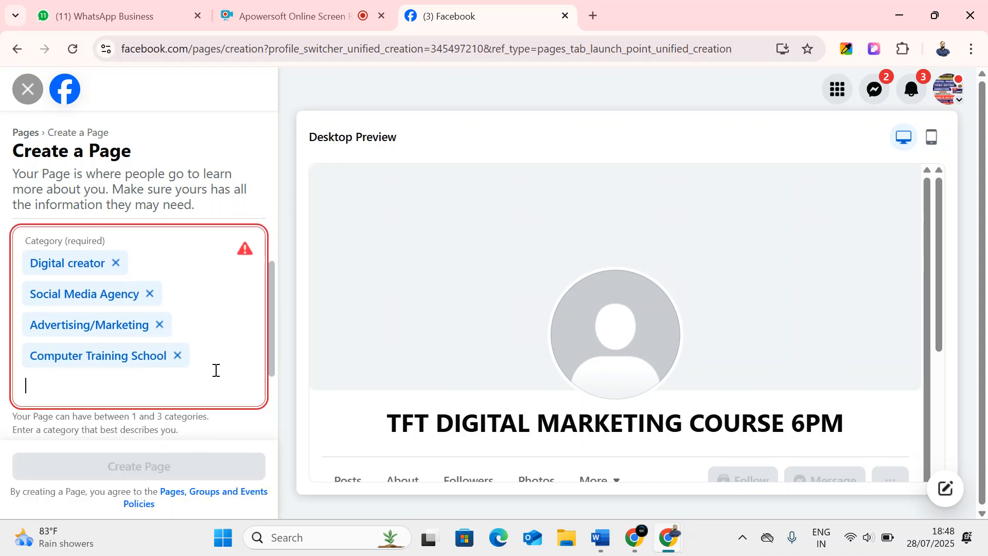
left_click(160, 324)
scroll(137, 344, "down", 2)
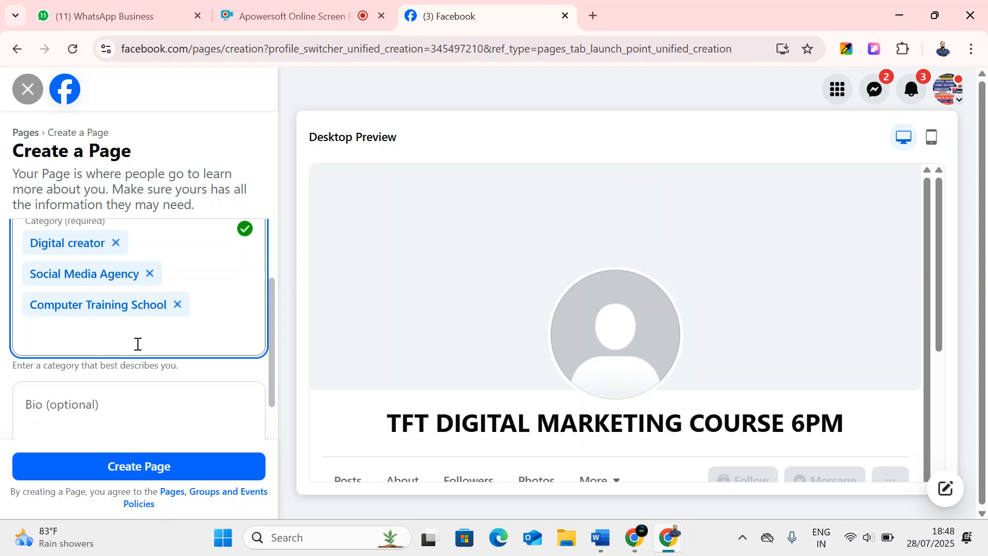
left_click(77, 361)
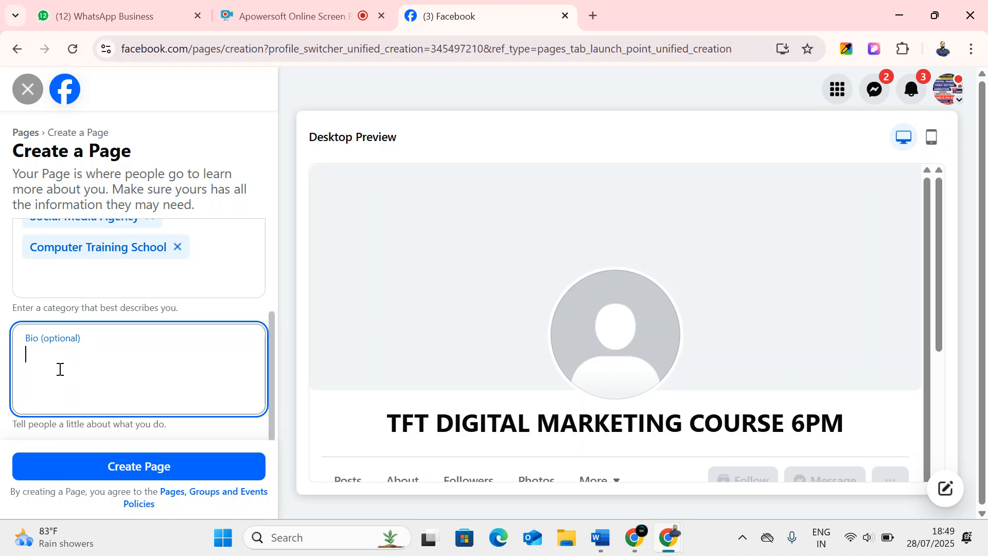
scroll(60, 369, "up", 2)
scroll(105, 340, "down", 2)
- In a new ChatGPT tab, request a page bio for the TFT digital marketing course (Facebook, Google, YouTube ads, SEO)
left_click(597, 17)
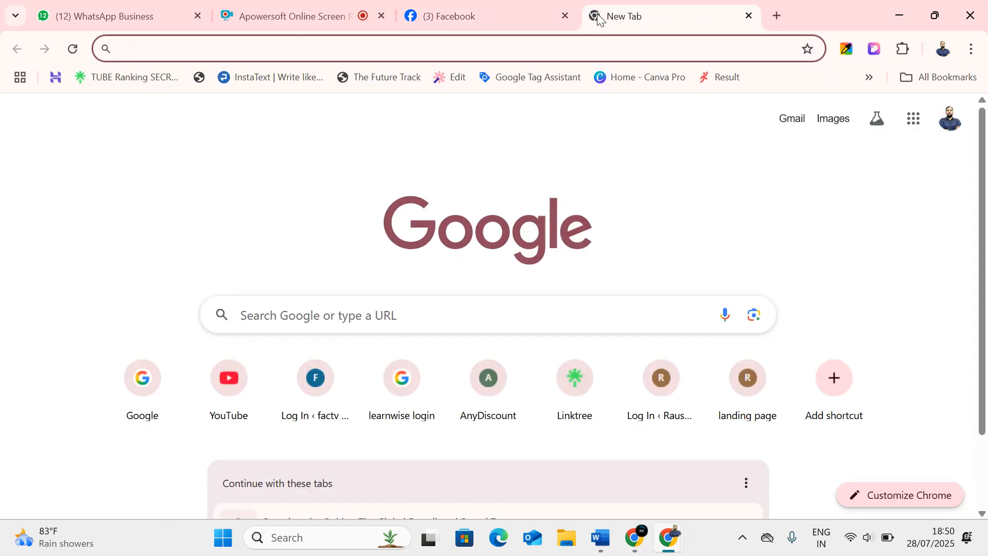
type("chat")
key("Return")
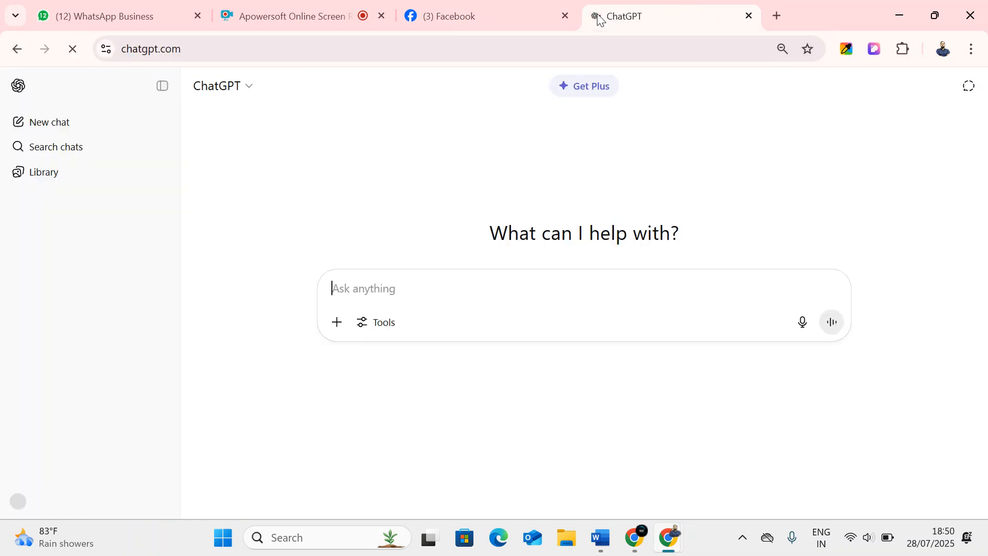
type("my facbook bs")
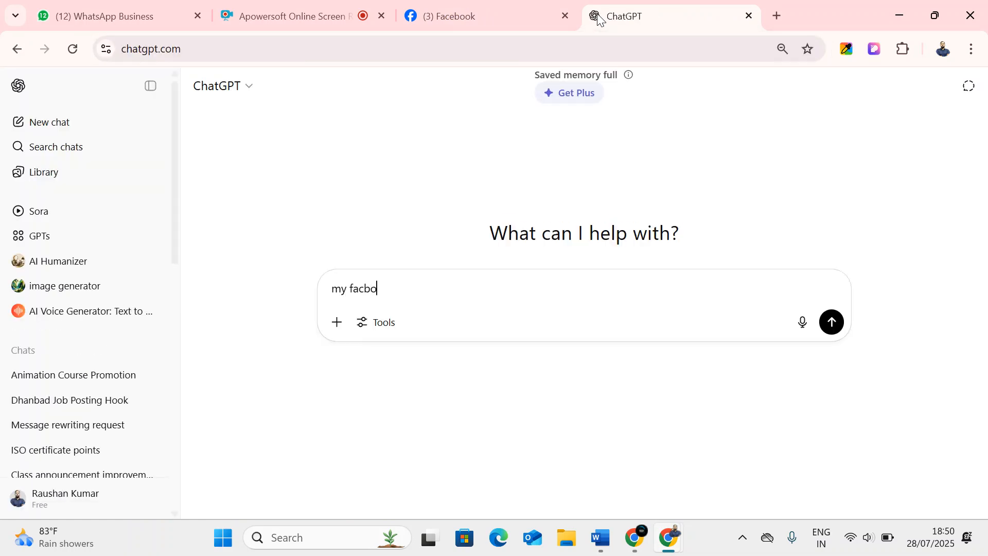
key("BackSpace")
key("BackSpace")
type("business page ")
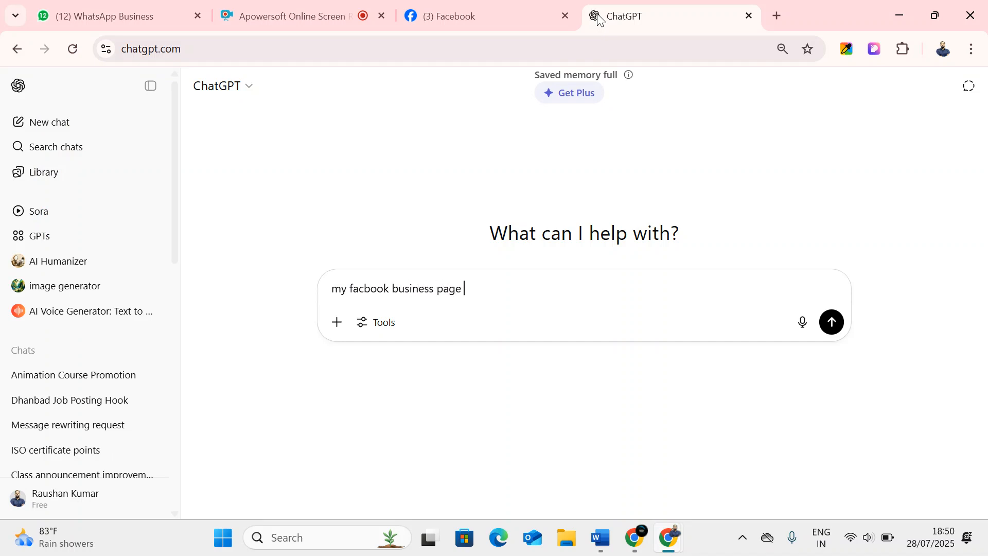
type("name is tft comput")
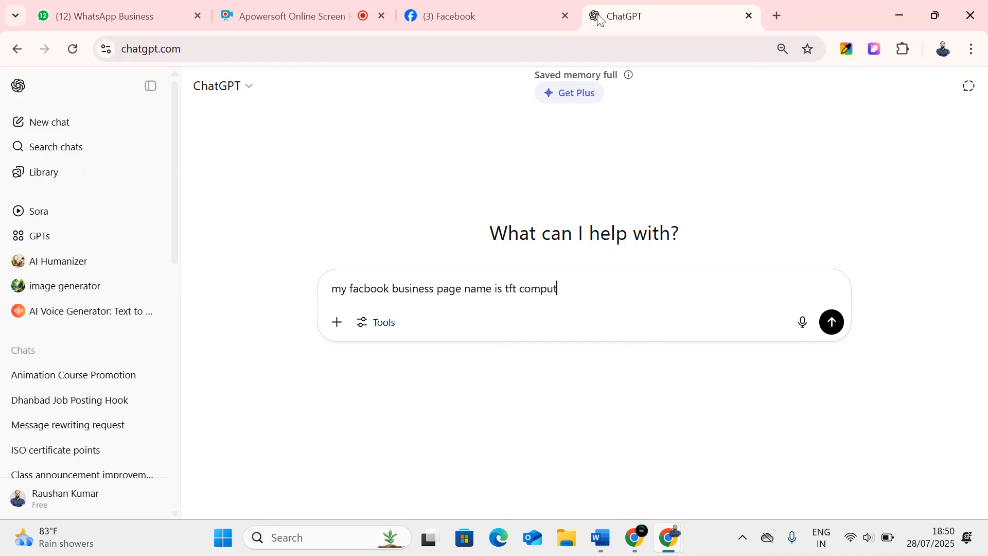
key("BackSpace")
key("BackSpace")
key("BackSpace")
key("BackSpace")
key("BackSpace")
key("BackSpace")
type("digital marketing coruse")
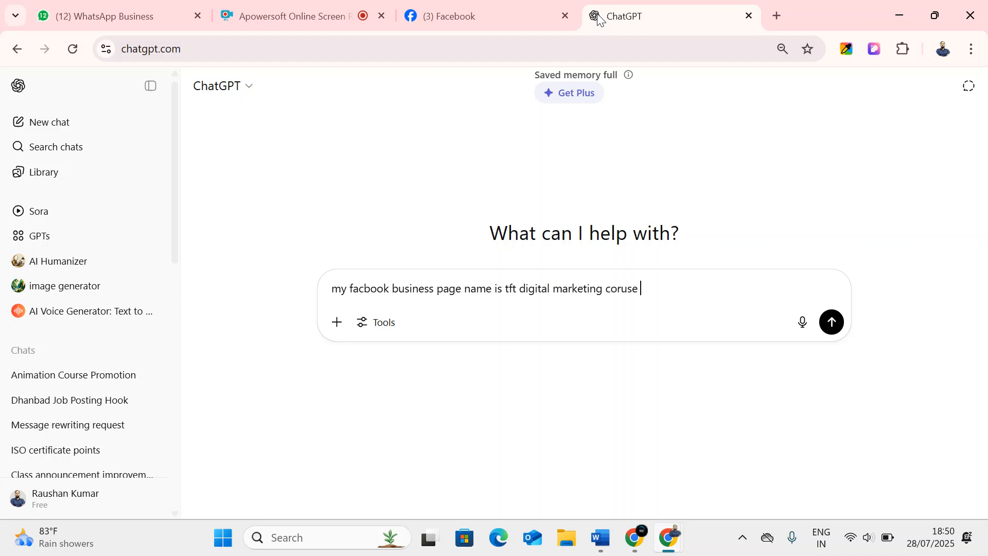
key("BackSpace")
key("BackSpace")
key("BackSpace")
key("BackSpace")
key("BackSpace")
key("BackSpace")
type("ours")
key("BackSpace")
key("BackSpace")
type("rse i will tach")
key("BackSpace")
key("BackSpace")
key("BackSpace")
type("each the ")
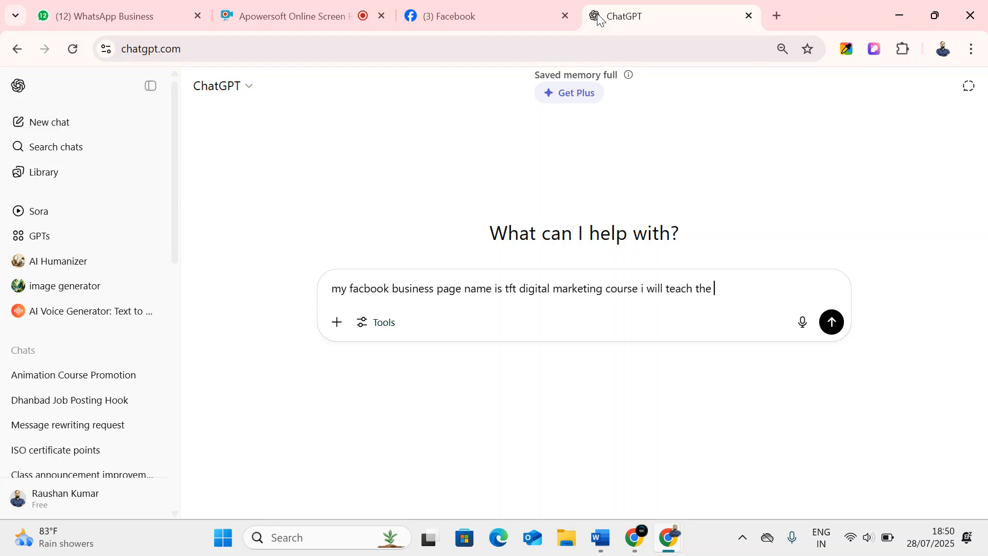
type("all  d")
key("BackSpace")
type("digitalmarekting course ")
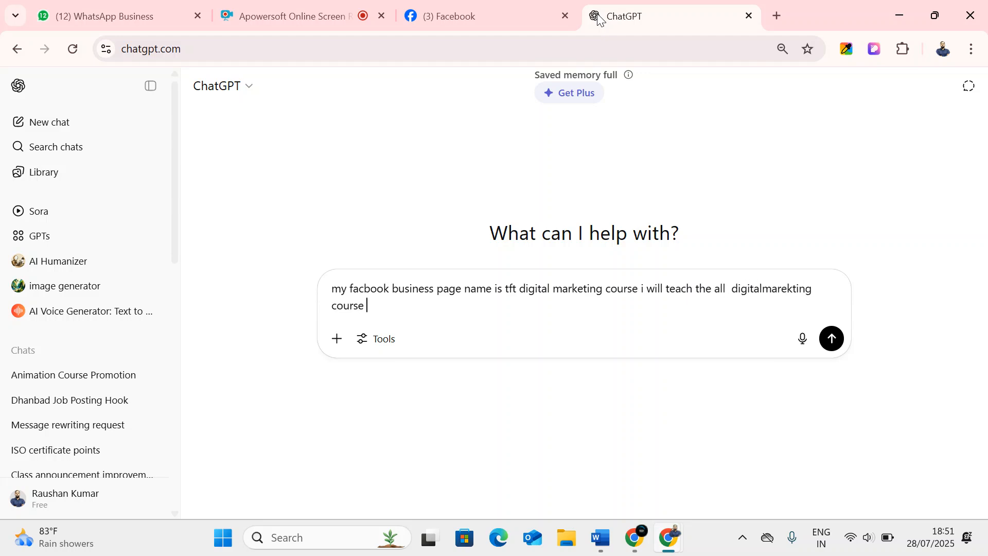
type("like facebook ads goog")
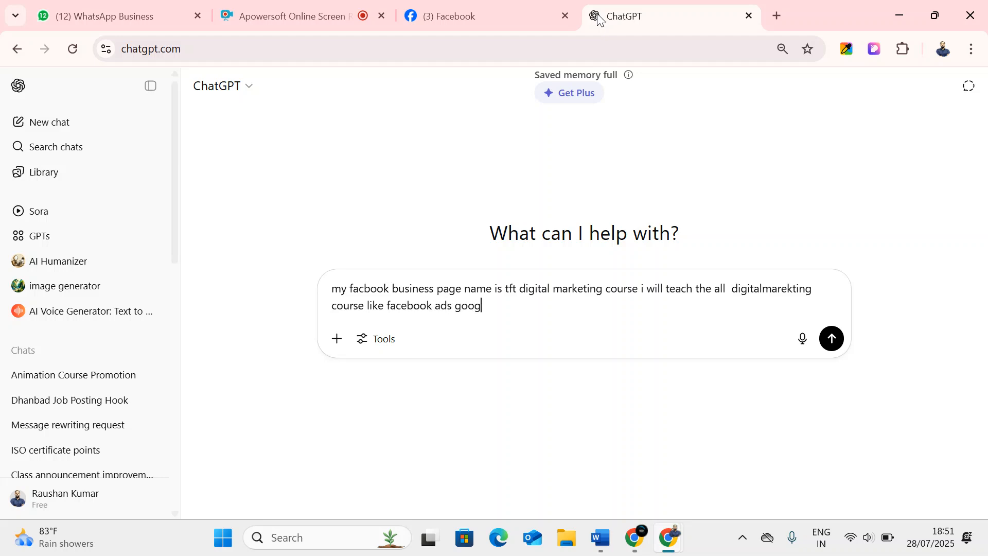
type("le ads youtube c")
key("BackSpace")
type("ads ")
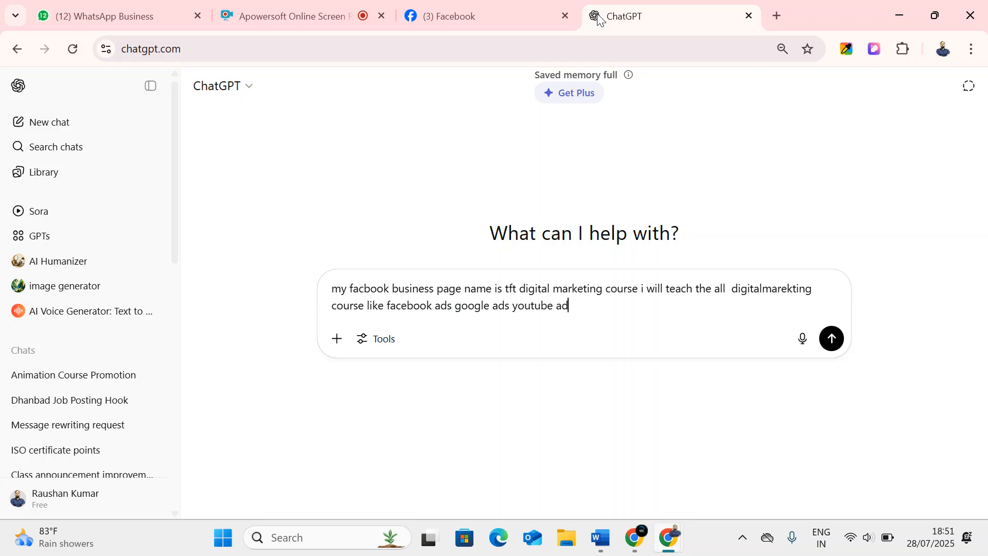
type("seo ets")
type("gied the")
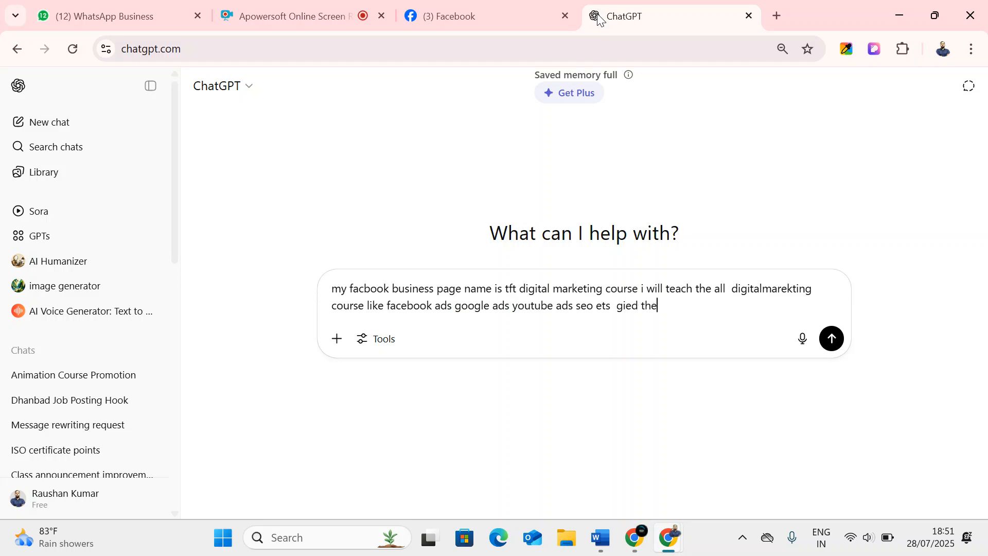
key("BackSpace")
key("BackSpace")
key("BackSpace")
key("BackSpace")
key("BackSpace")
key("BackSpace")
type("ve the bio")
key("Return")
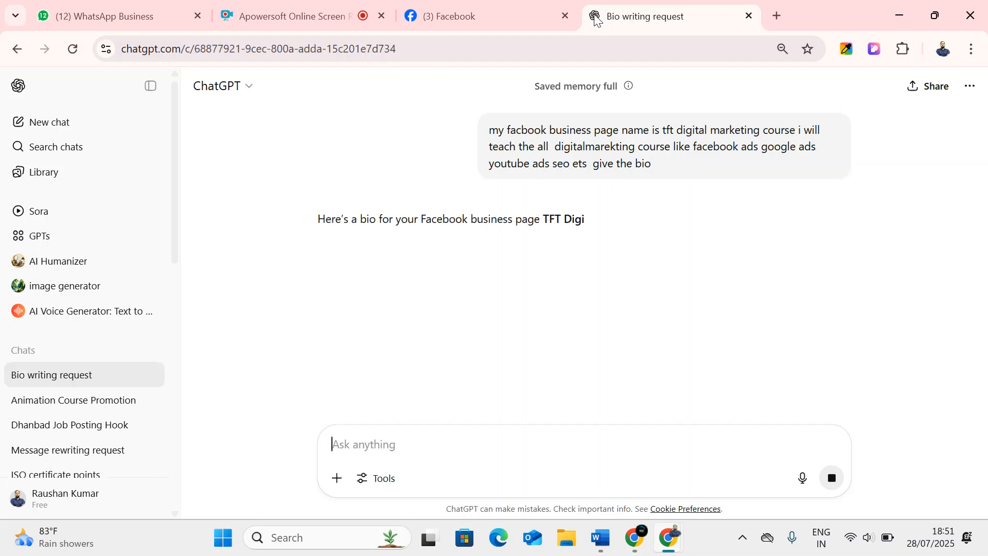
- Copy the generated bio and go back to the Facebook tab
mouse_move(520, 16)
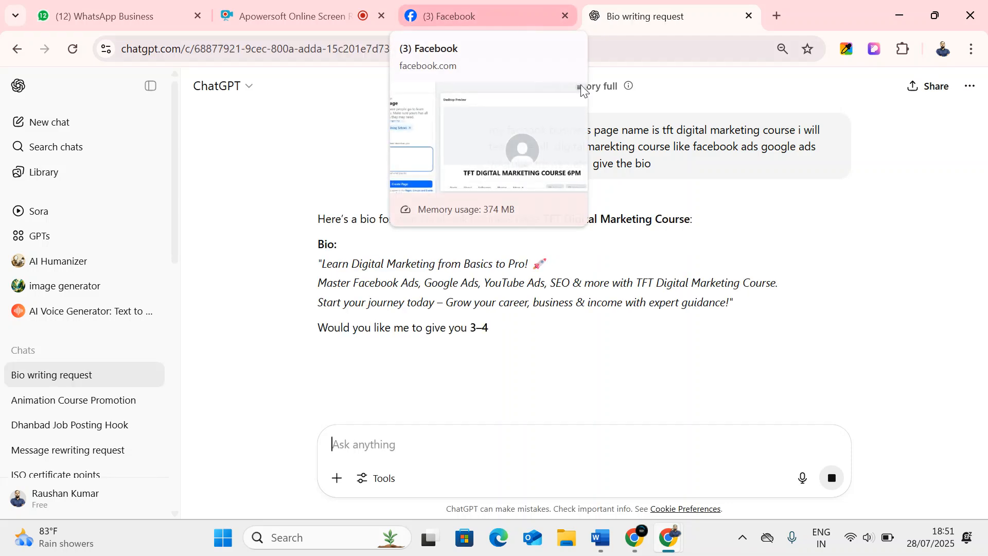
left_click_drag(322, 261, 725, 303)
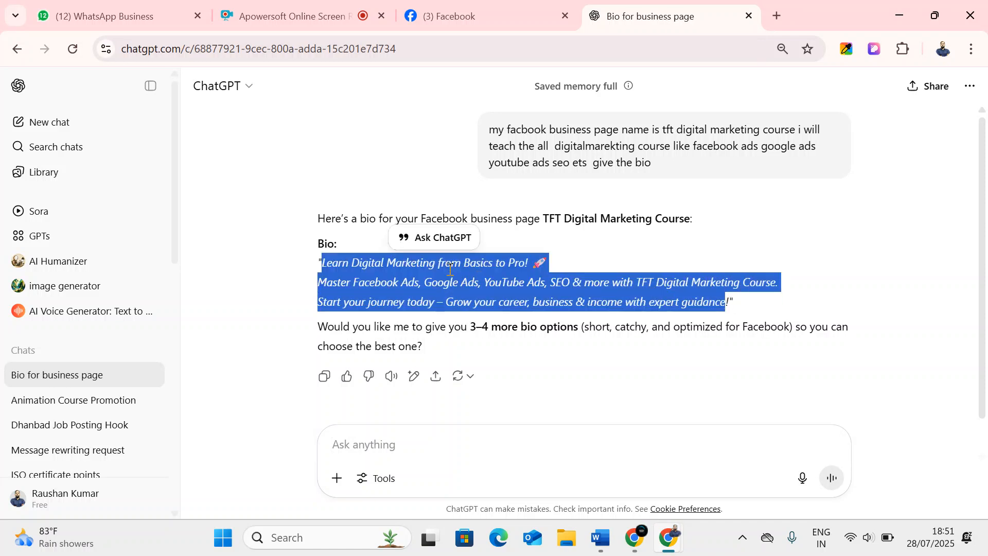
right_click(451, 272)
left_click(489, 296)
left_click(463, 16)
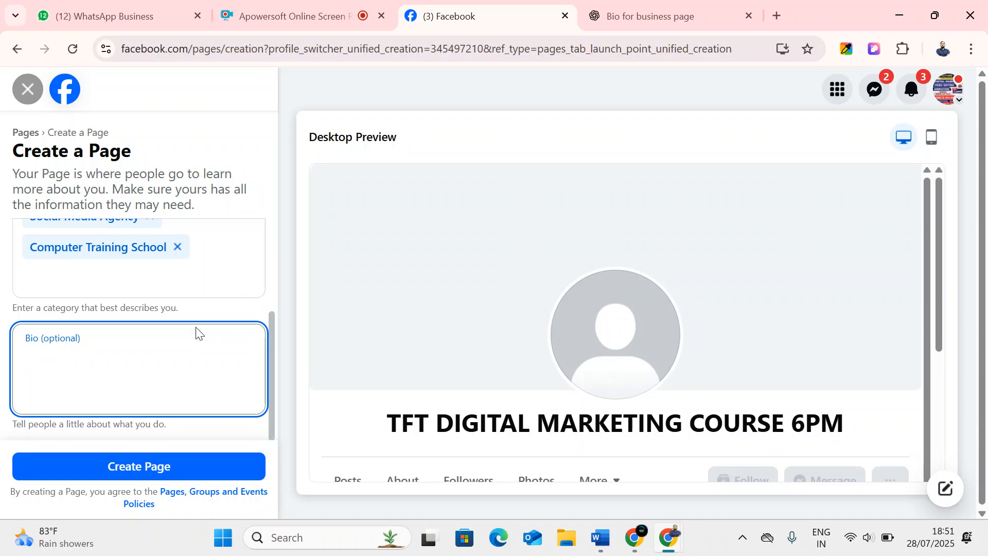
- Paste the bio and try creating the Page, trimming 'PM' from the rejected name
key("ctrl+v")
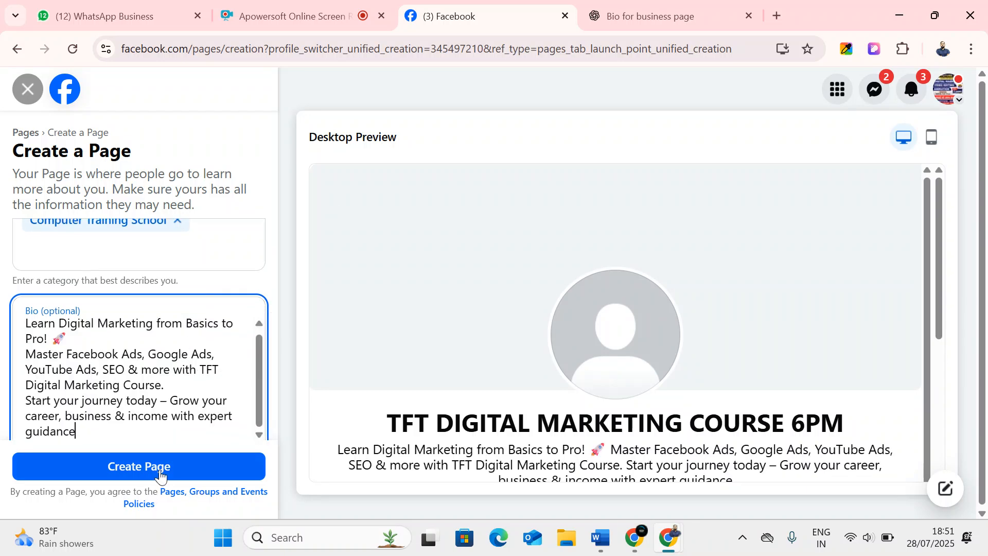
left_click(159, 469)
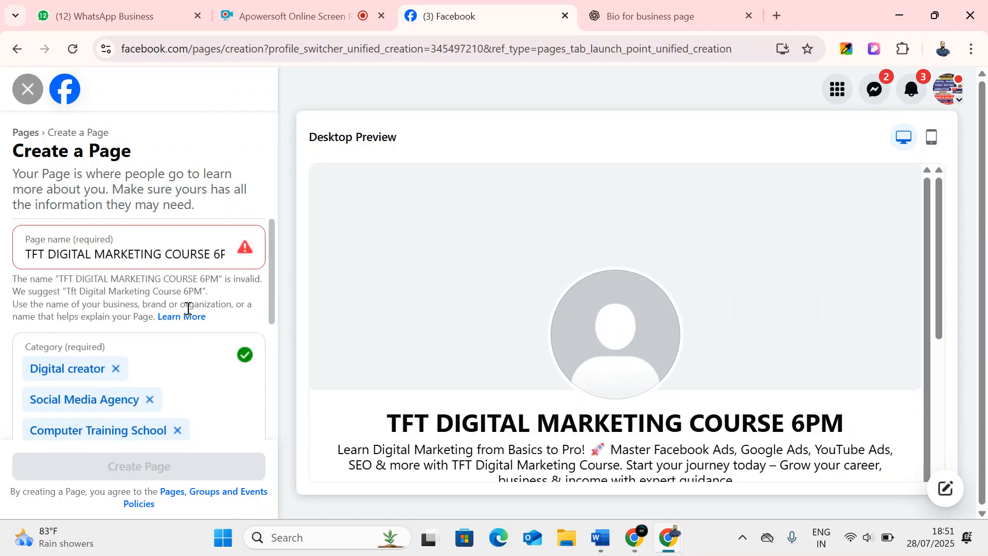
left_click(215, 254)
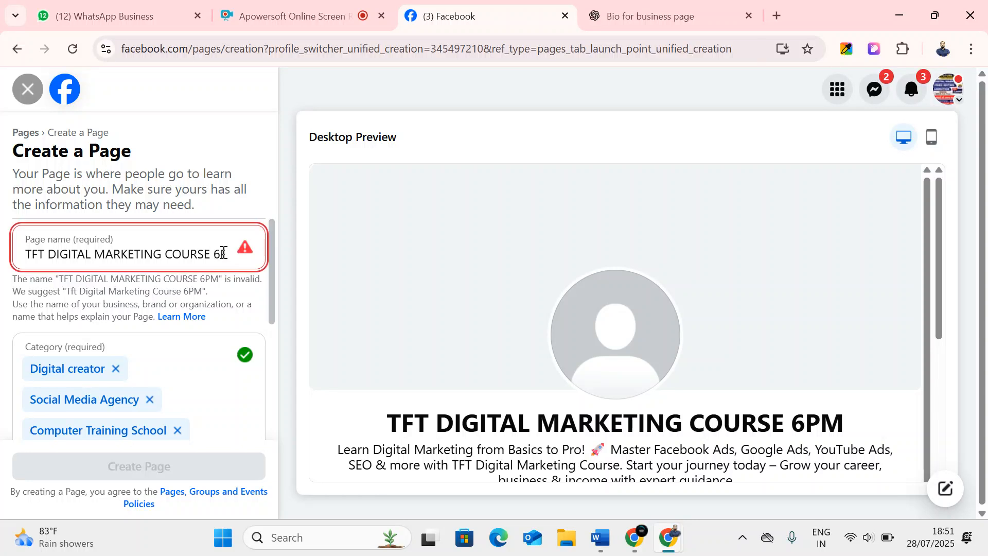
key("End")
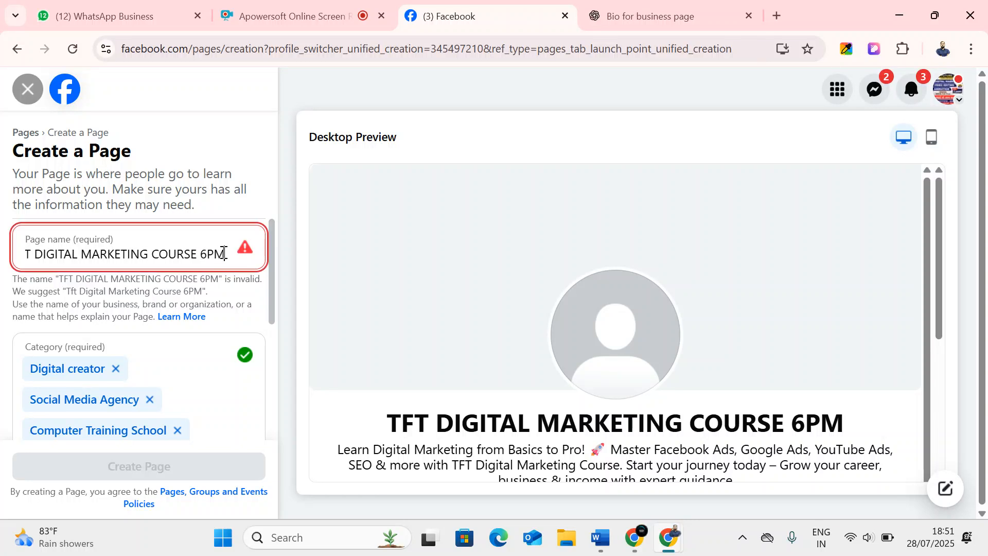
key("BackSpace")
key("BackSpace")
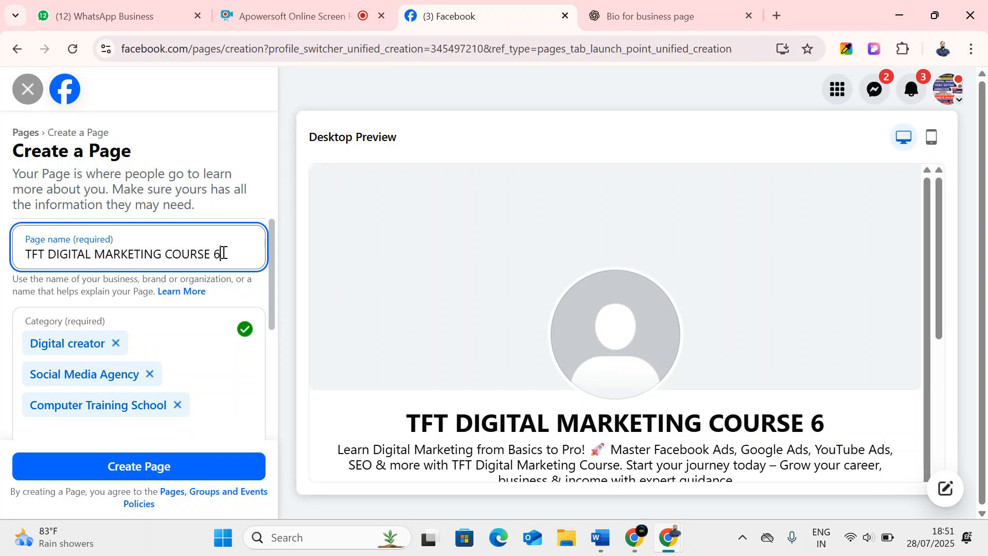
left_click(157, 470)
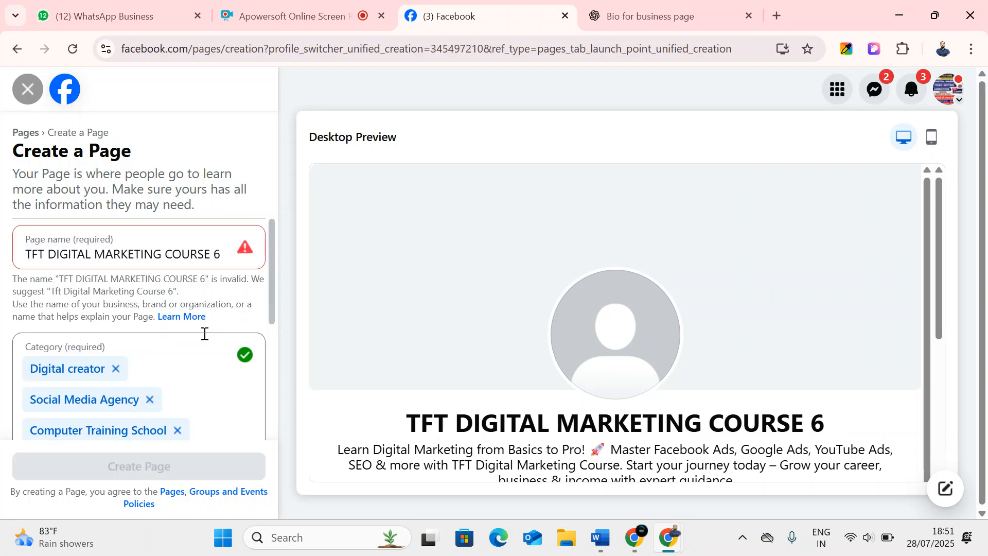
- Change the Page name to 'TFT DIGITal class' and create the Page
left_click(223, 248)
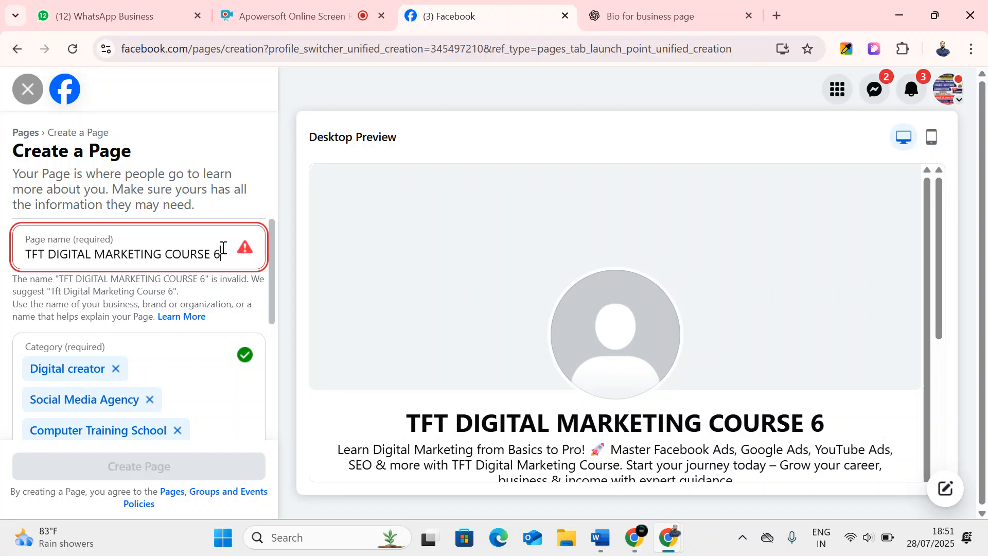
key("BackSpace")
key("BackSpace")
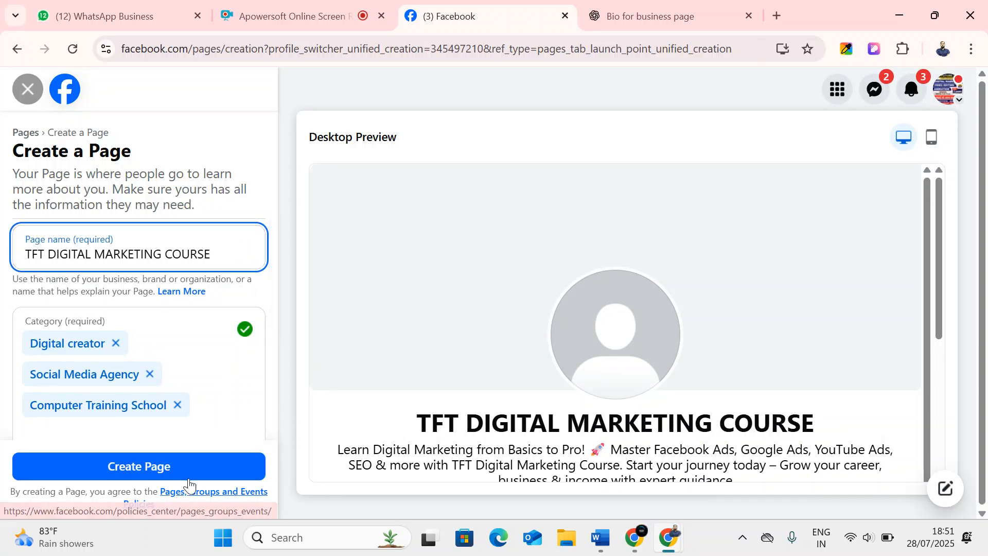
left_click(184, 470)
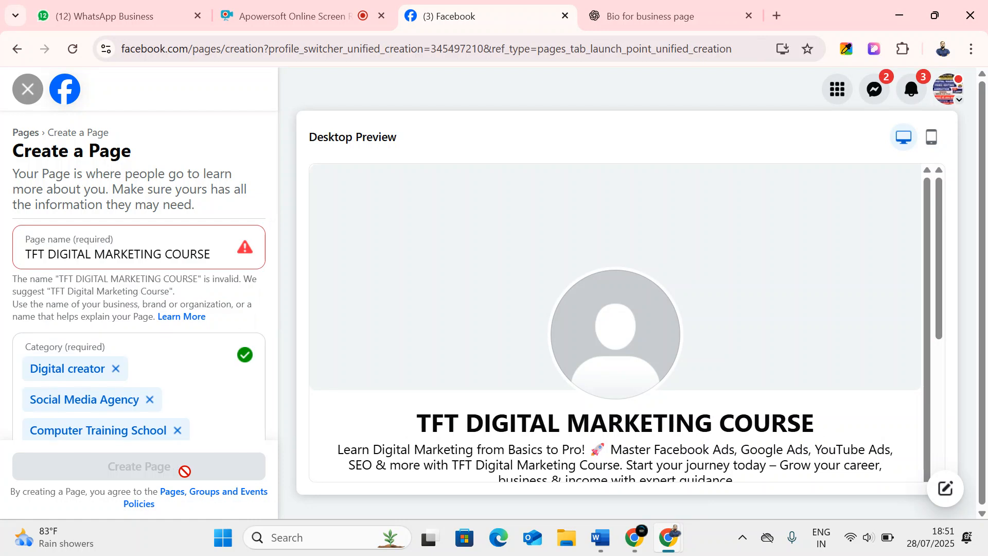
left_click(217, 259)
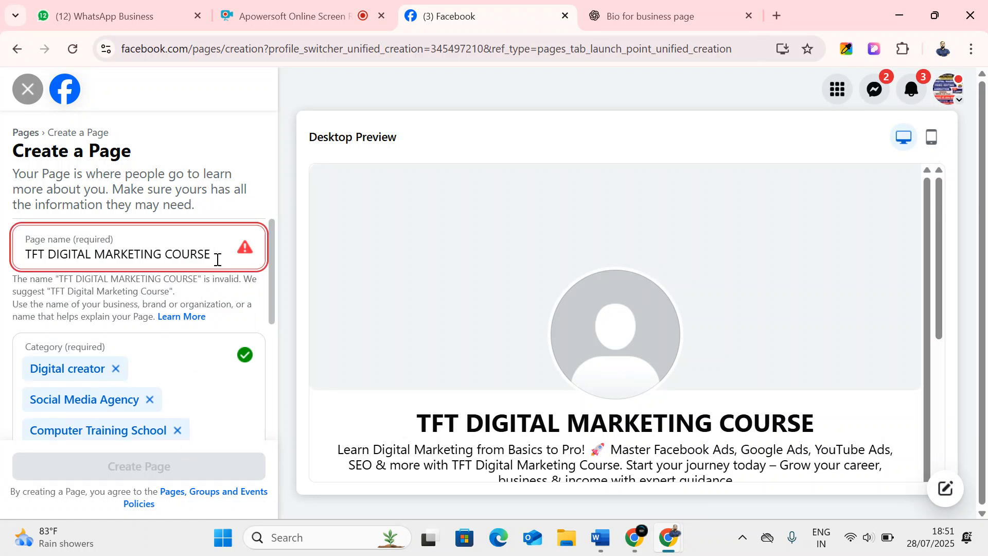
key("BackSpace")
key("BackSpace")
key("BackSpace")
key("BackSpace")
key("BackSpace")
key("BackSpace")
key("BackSpace")
key("BackSpace")
key("BackSpace")
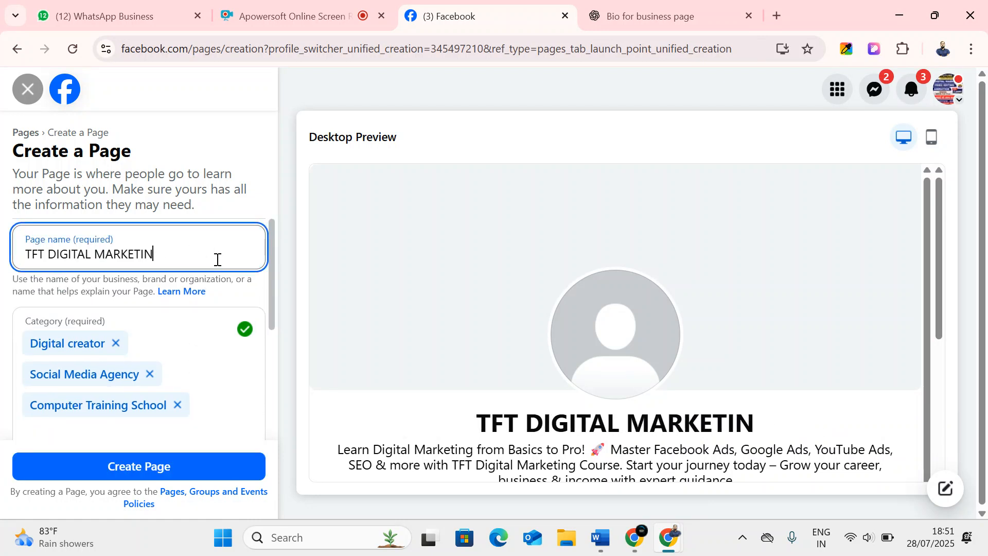
key("BackSpace")
key("BackSpace")
key("BackSpace")
key("BackSpace")
key("BackSpace")
key("BackSpace")
key("BackSpace")
key("BackSpace")
key("BackSpace")
key("BackSpace")
key("BackSpace")
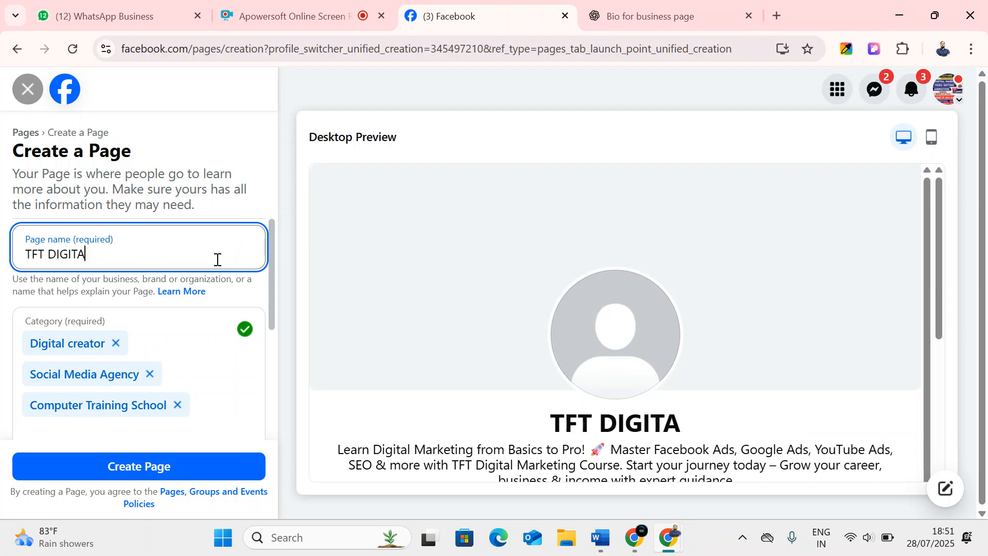
type("al")
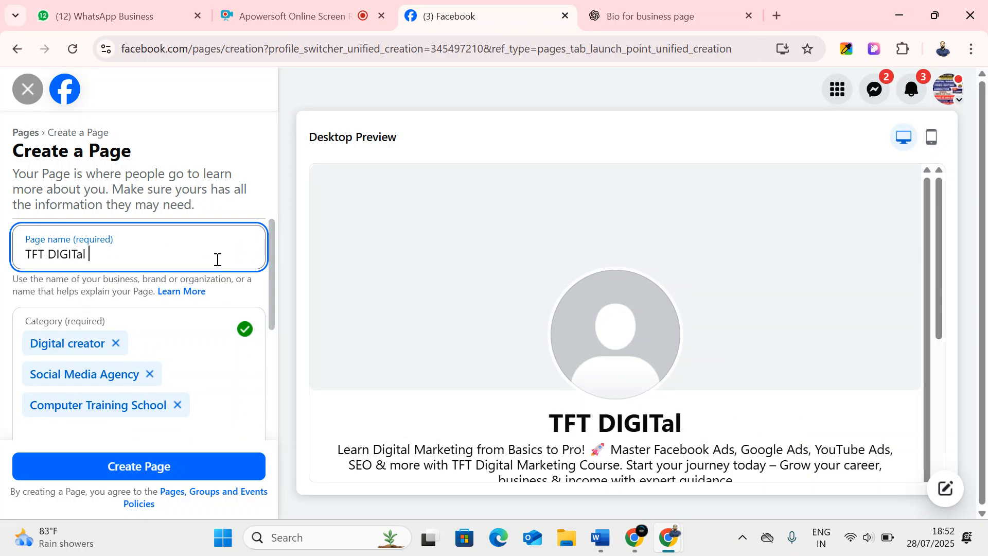
key("BackSpace")
key("BackSpace")
key("BackSpace")
type("al clas")
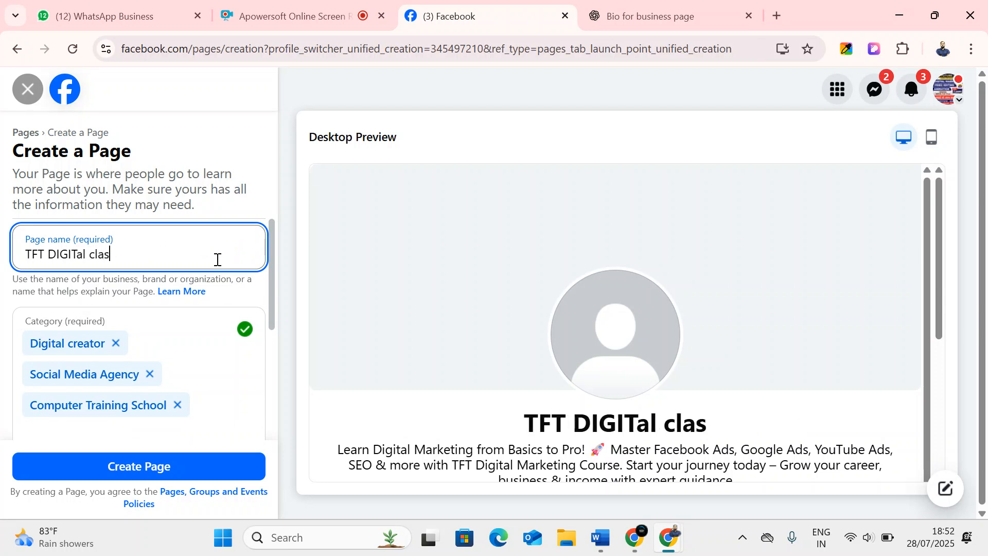
type("s")
scroll(206, 309, "down", 3)
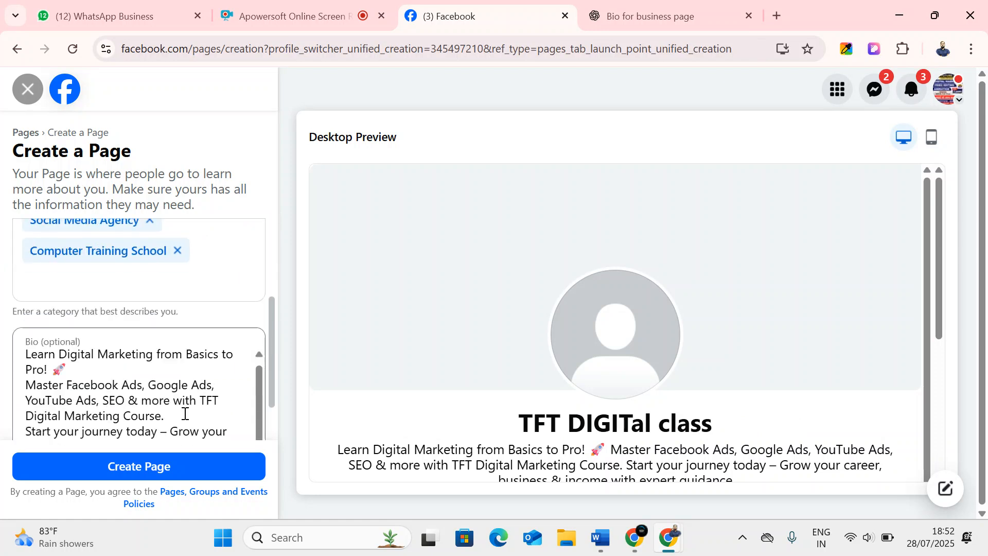
left_click(150, 468)
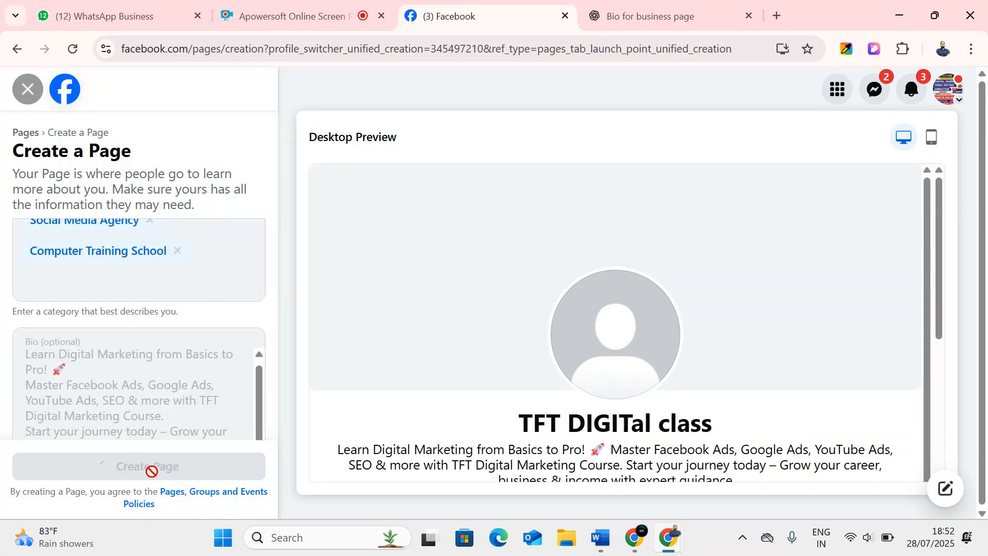
scroll(208, 334, "up", 3)
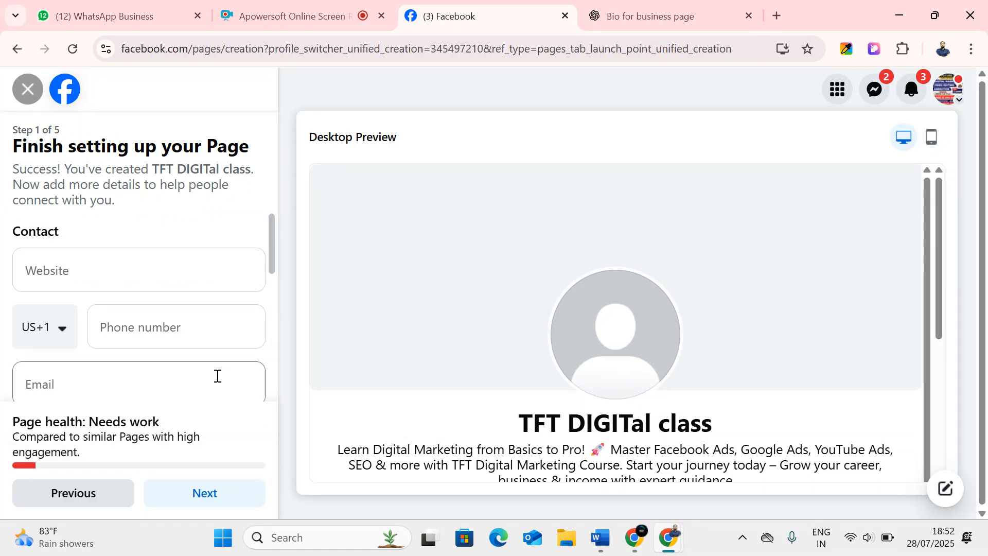
left_click(119, 280)
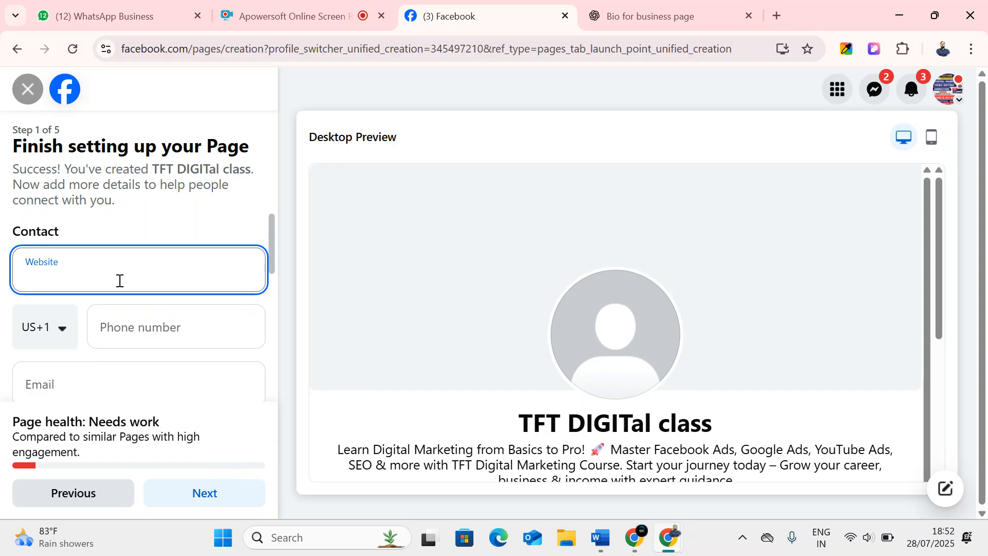
type("tft")
key("BackSpace")
key("BackSpace")
key("BackSpace")
left_click(778, 14)
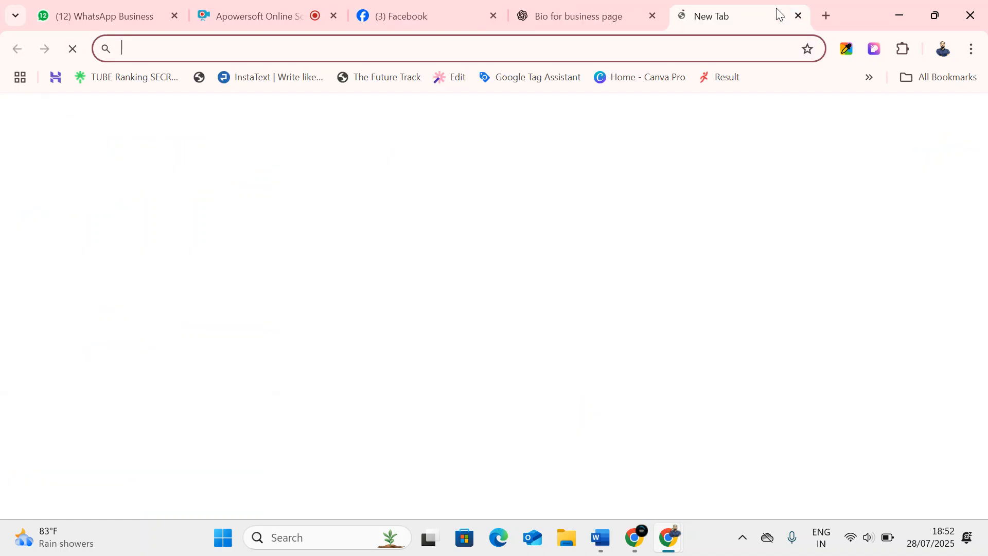
type("the")
key("Return")
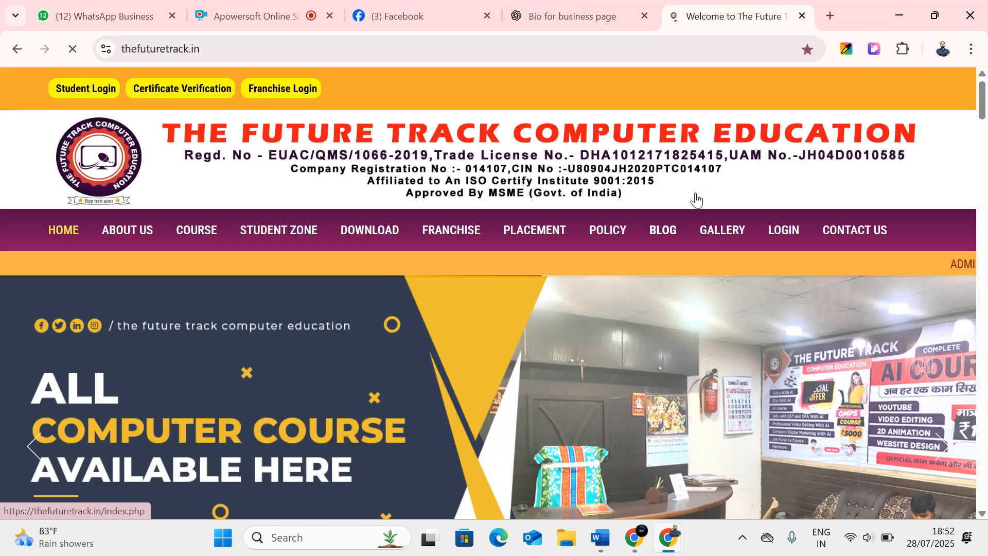
left_click(195, 48)
key("ctrl+c")
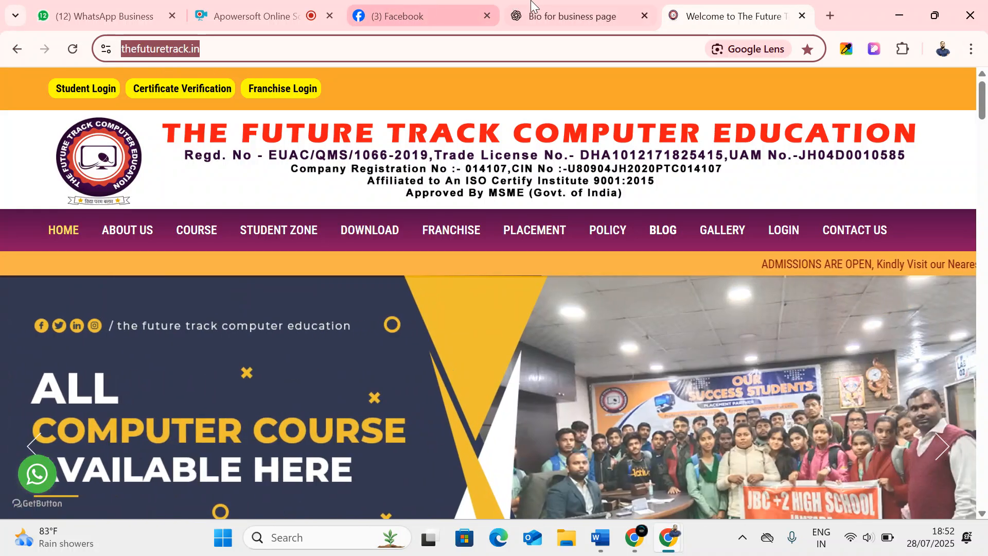
left_click(571, 16)
left_click(401, 16)
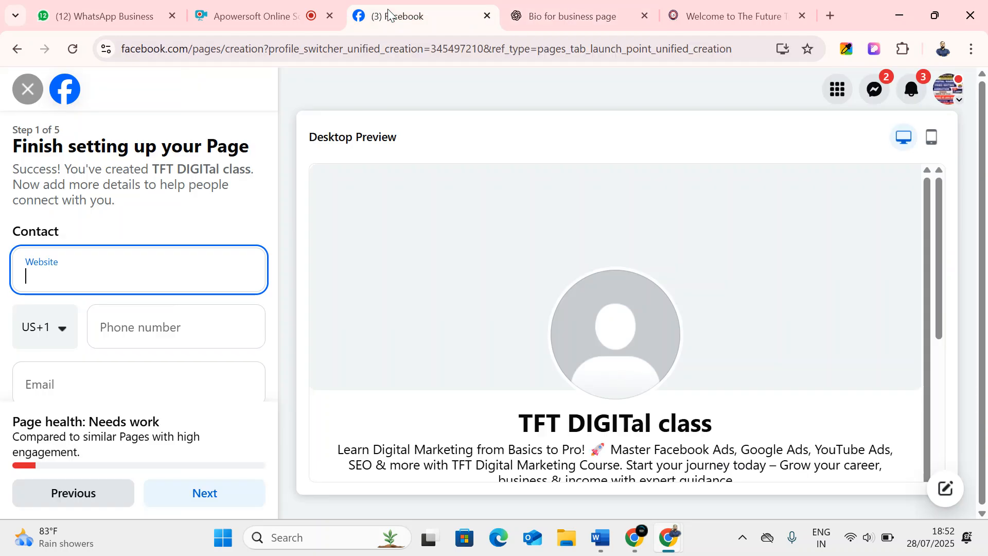
key("ctrl+v")
- Enter the India +91 phone number and e-mail, set hours to Always open, and continue
left_click(188, 328)
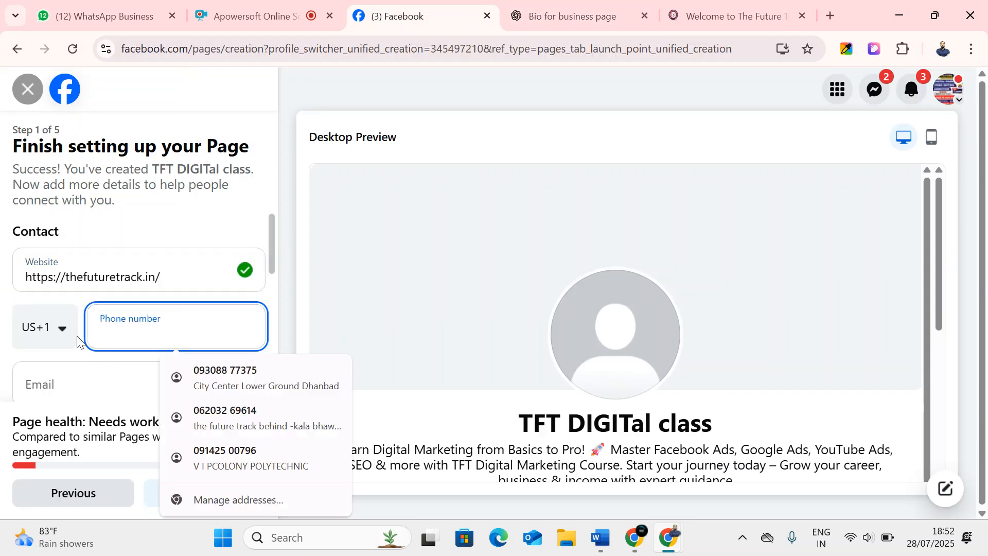
left_click(64, 333)
type("in")
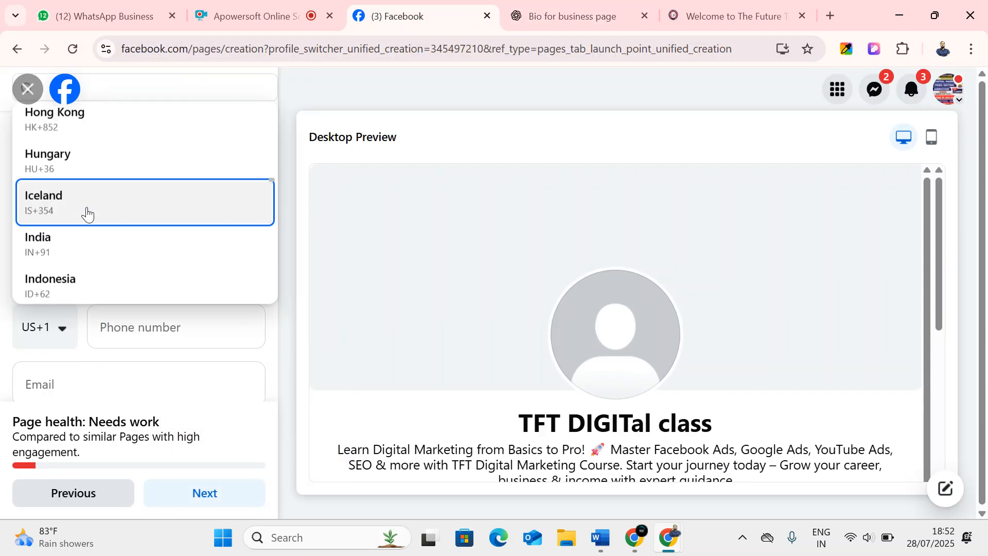
left_click(80, 246)
left_click(129, 326)
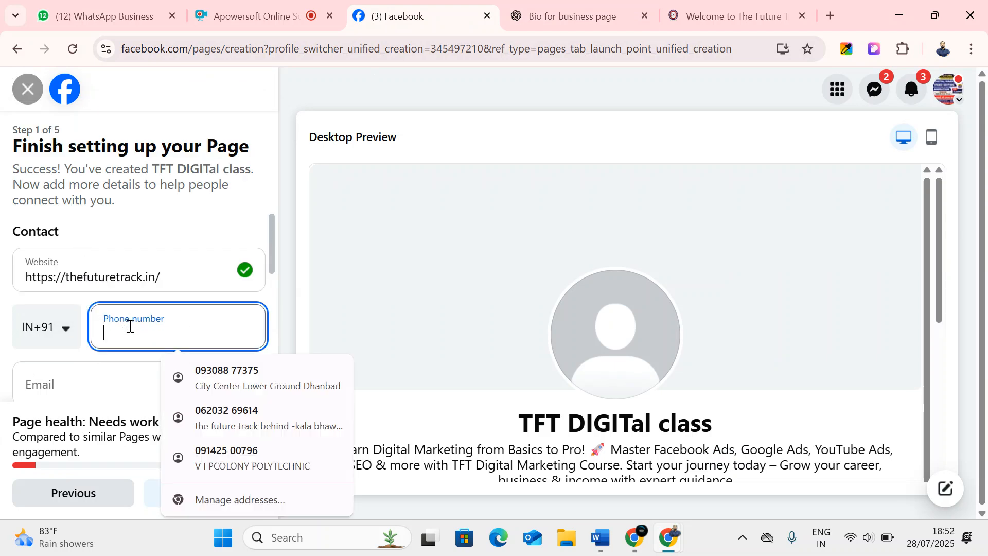
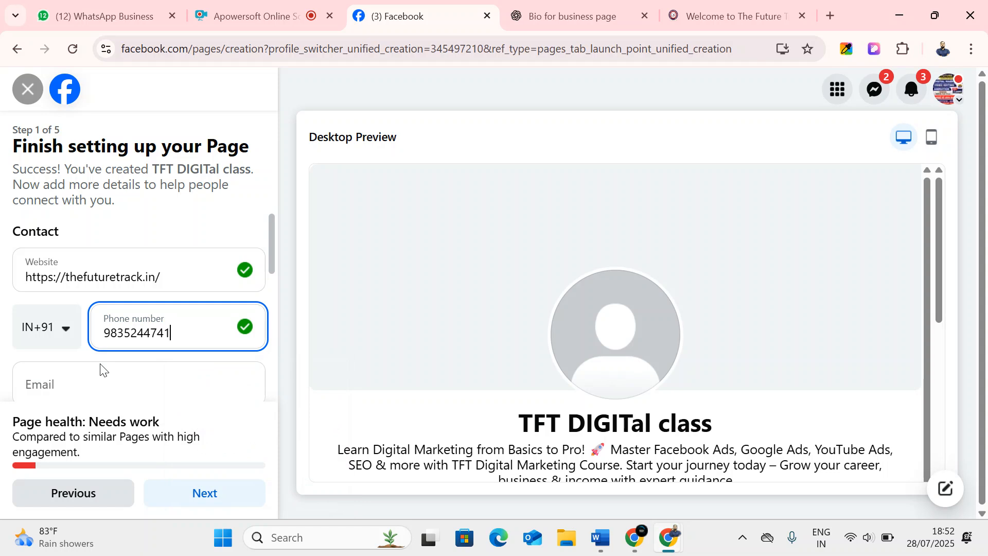
left_click(79, 390)
left_click(165, 255)
scroll(123, 322, "down", 5)
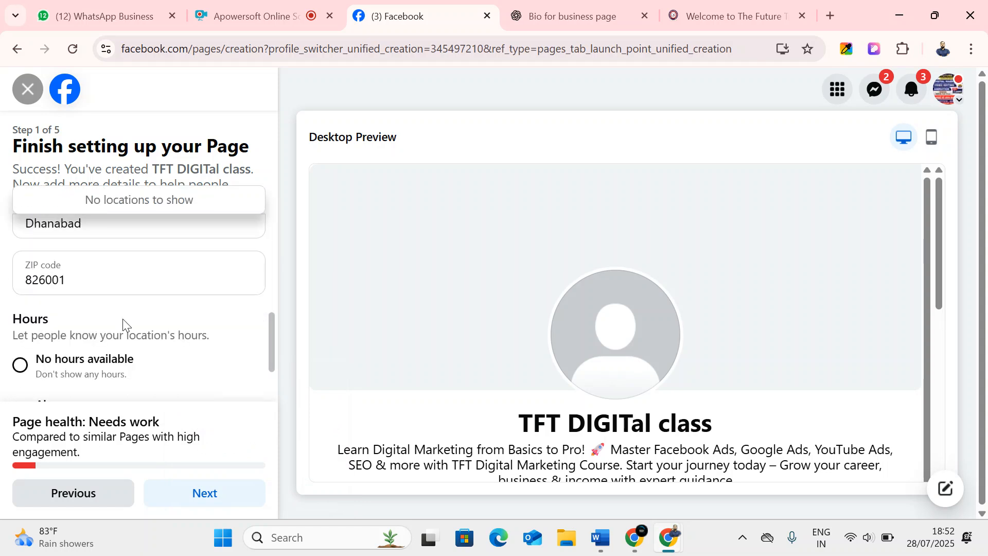
scroll(154, 319, "down", 3)
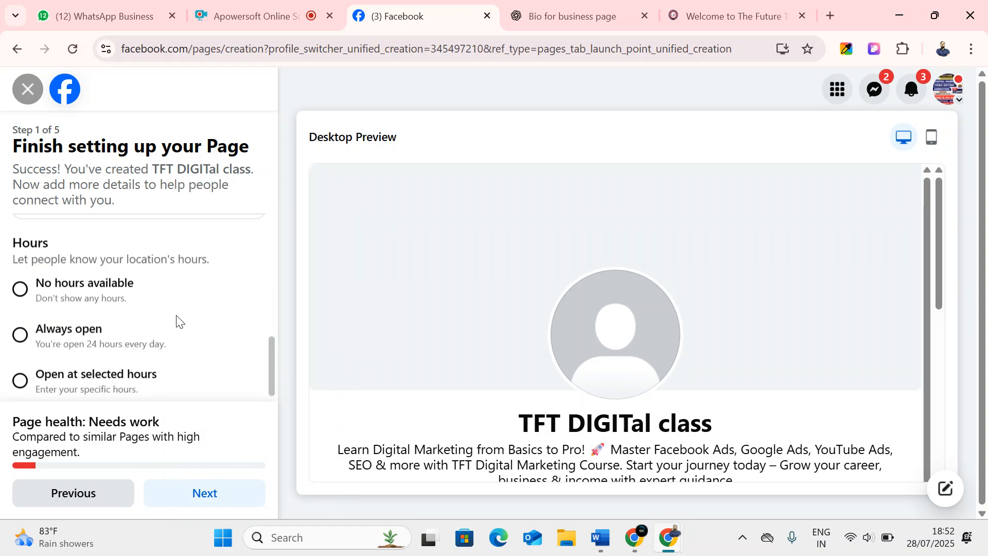
left_click(61, 336)
left_click(204, 483)
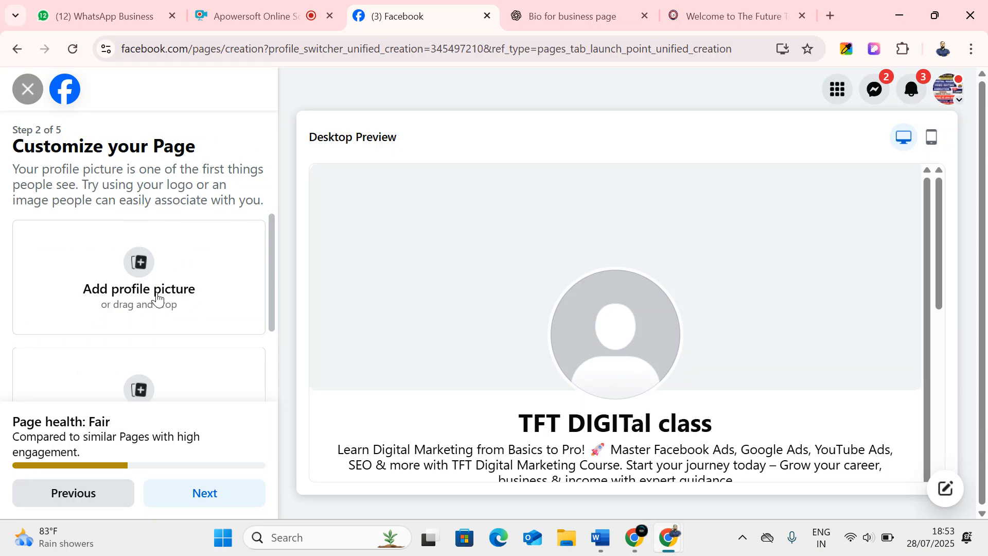
left_click(157, 294)
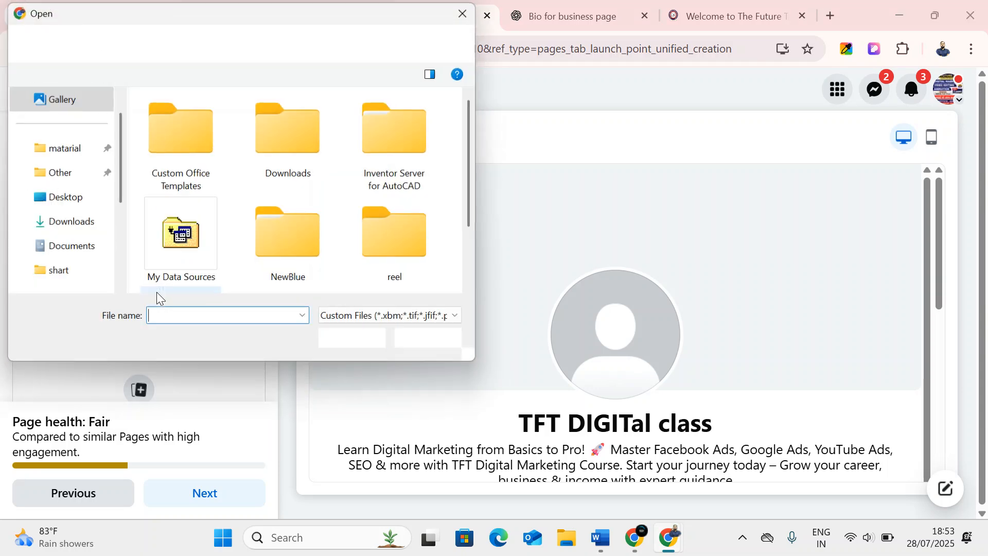
scroll(258, 193, "down", 2)
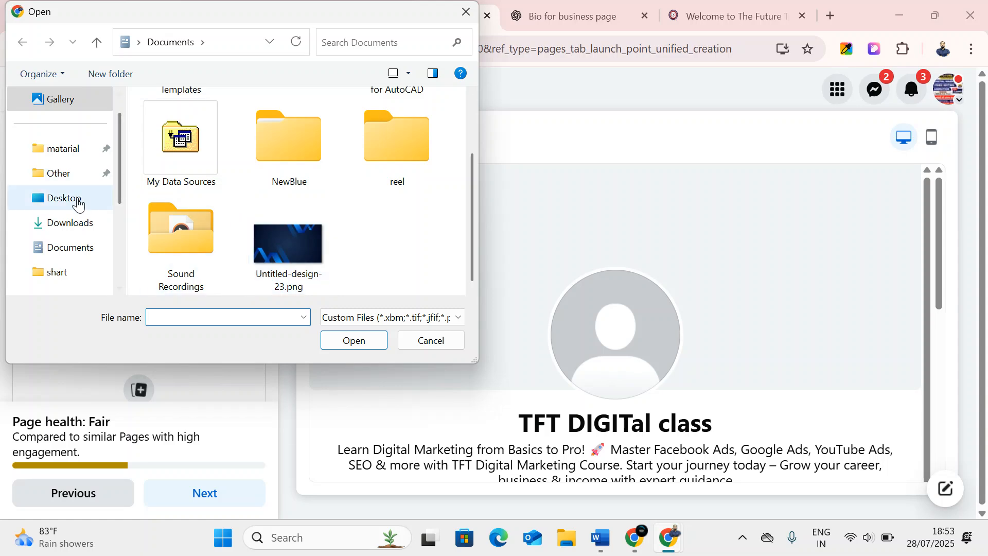
left_click(18, 201)
scroll(332, 193, "down", 3)
scroll(334, 194, "down", 2)
scroll(335, 195, "up", 1)
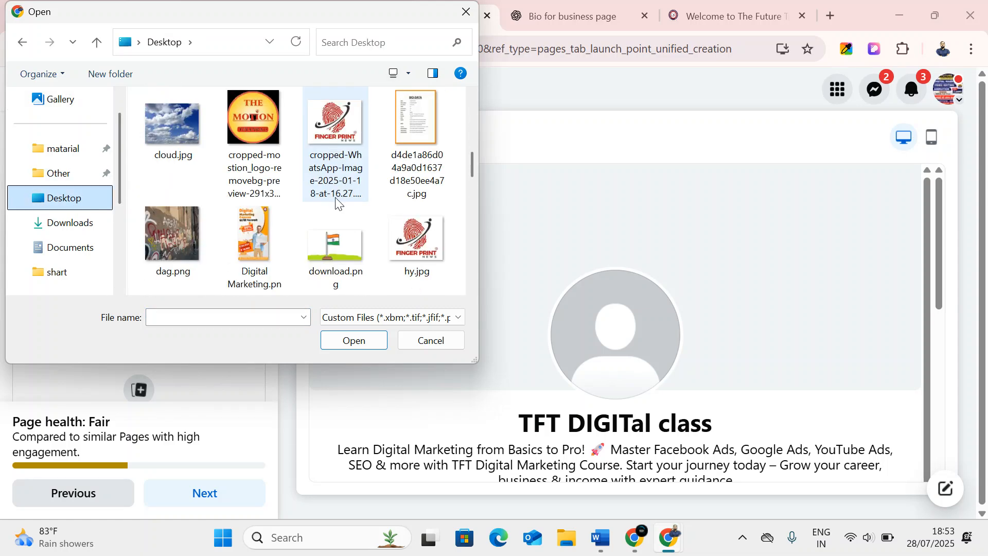
scroll(336, 198, "down", 3)
scroll(336, 198, "down", 3)
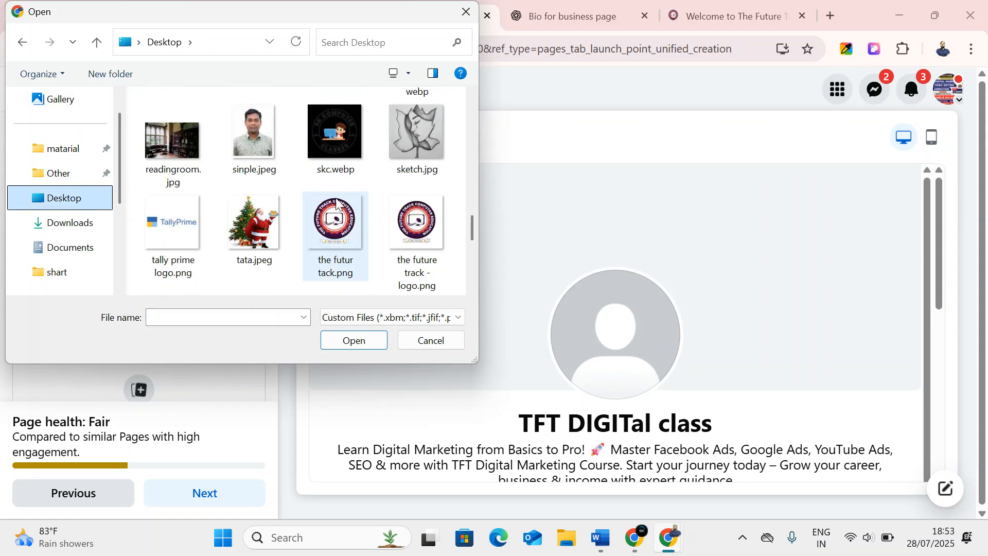
double_click(402, 237)
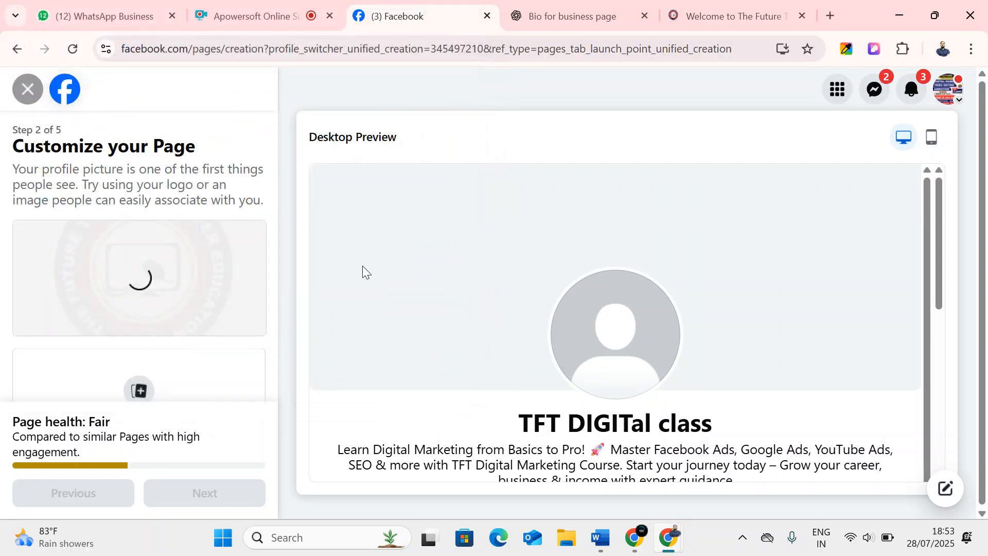
scroll(264, 269, "down", 2)
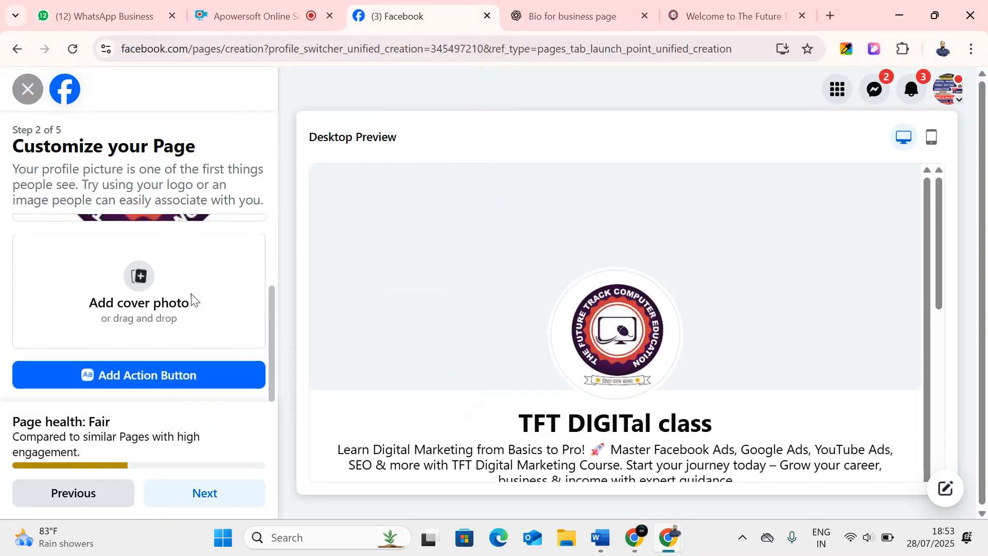
left_click(162, 294)
scroll(282, 211, "down", 2)
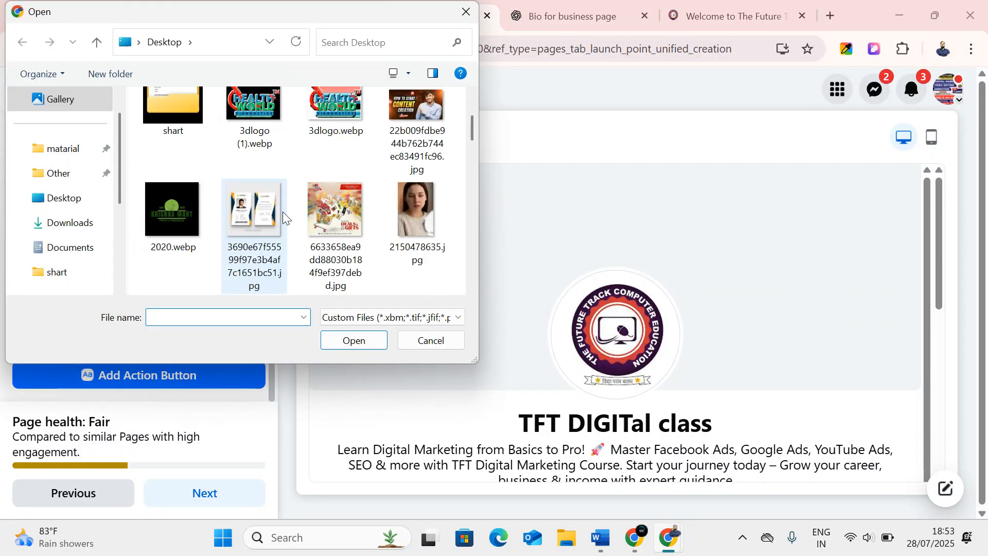
left_click(430, 340)
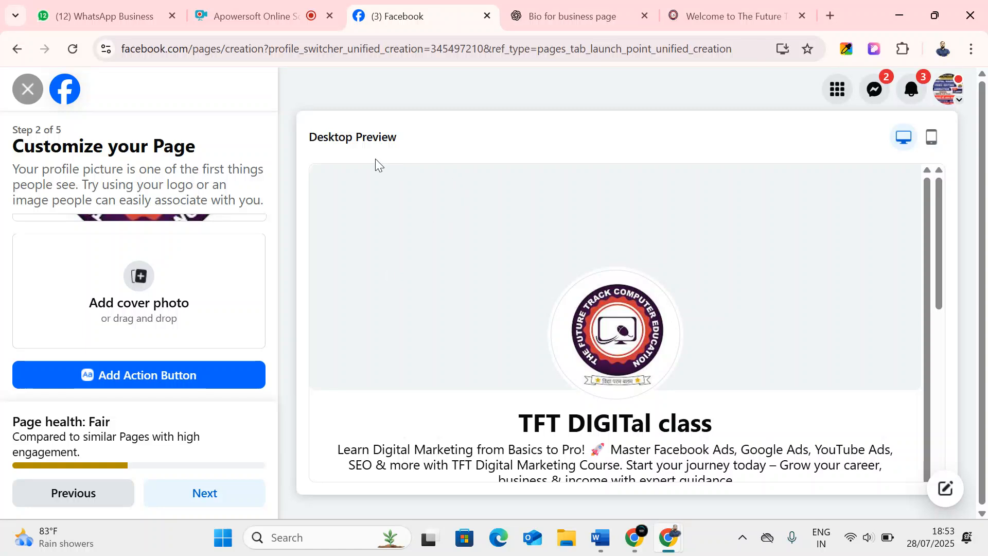
- Open Canva in a new tab and search templates for 'Facebook cover page'
left_click(833, 14)
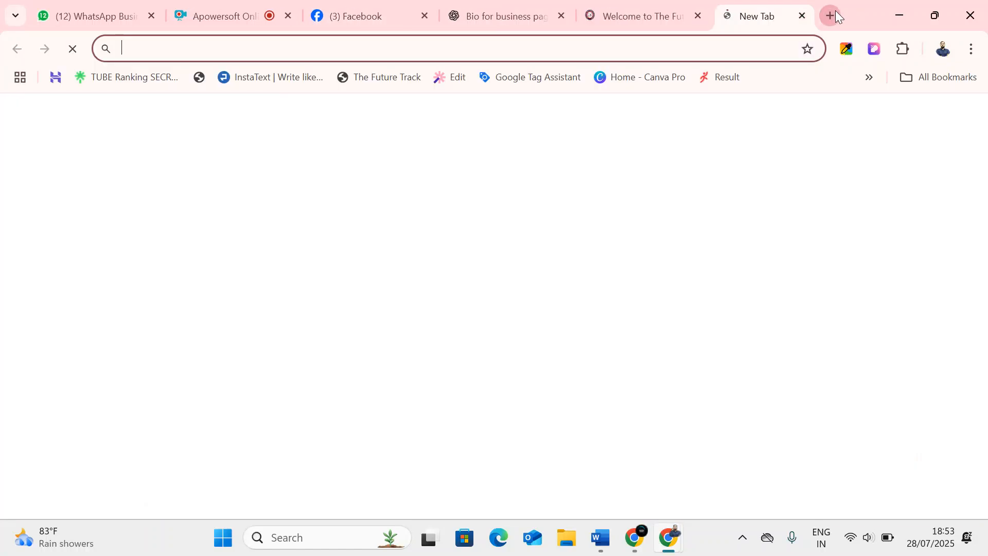
type("canva")
key("Return")
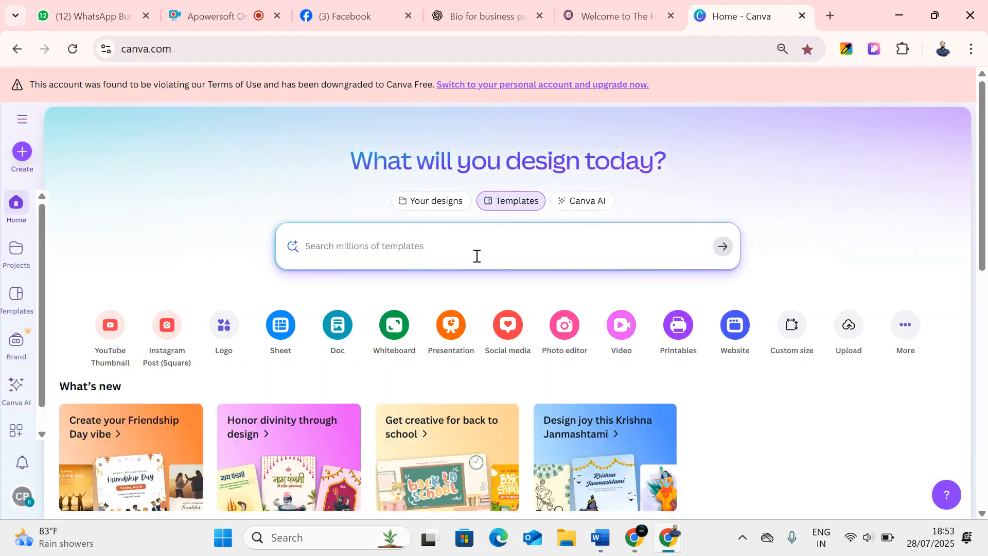
left_click(441, 256)
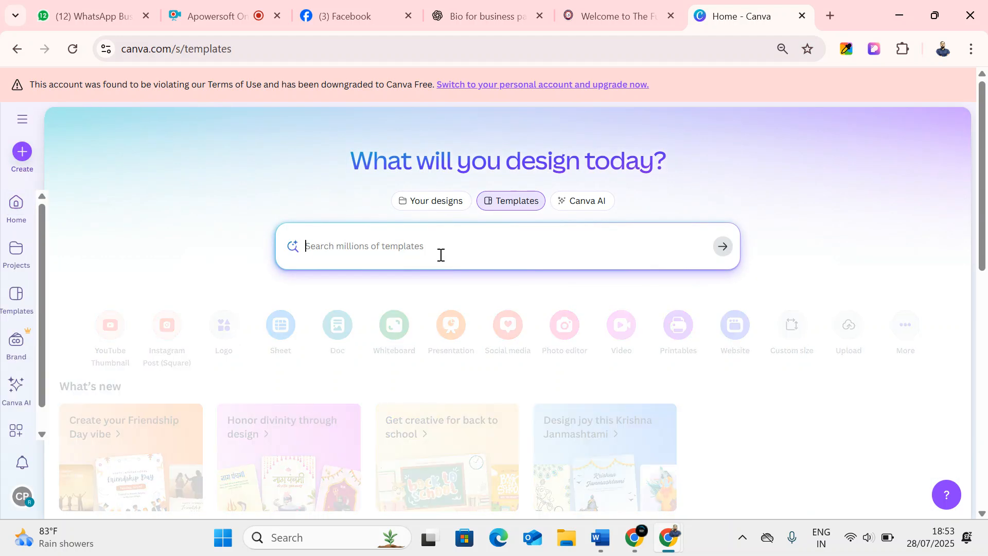
type("F")
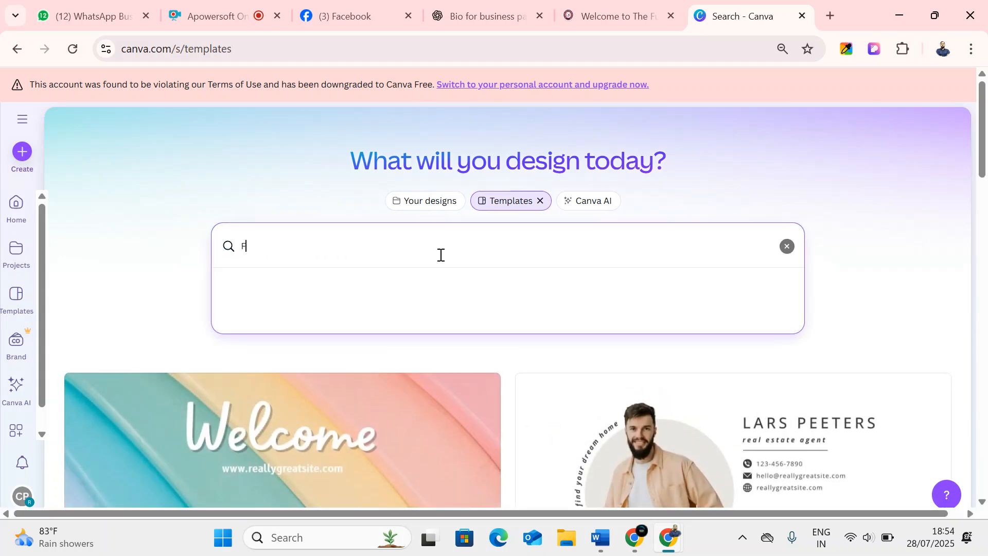
type("acebook cover page")
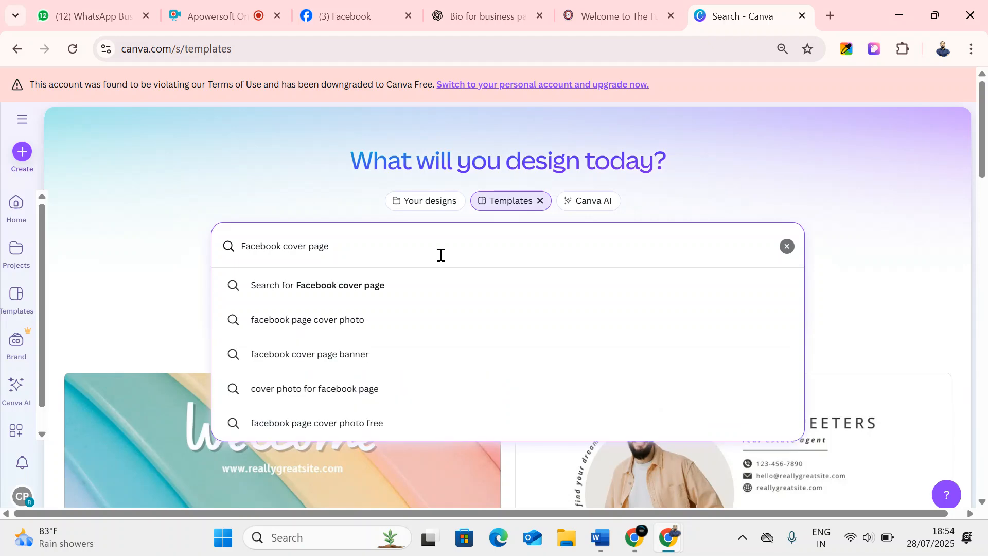
left_click(435, 283)
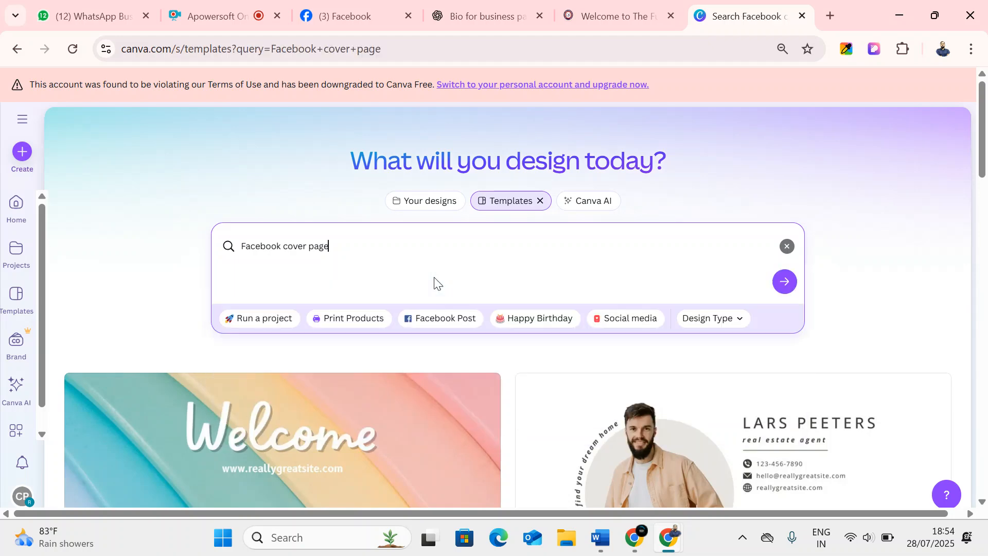
- Scroll the results and preview the blue INGOUDE Modern Business Facebook Cover
scroll(346, 317, "down", 3)
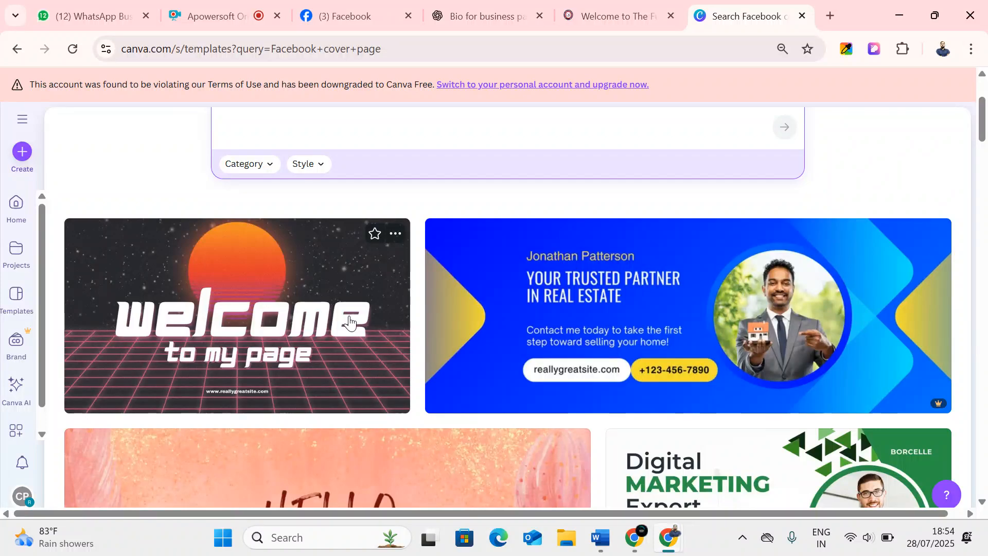
scroll(494, 323, "down", 9)
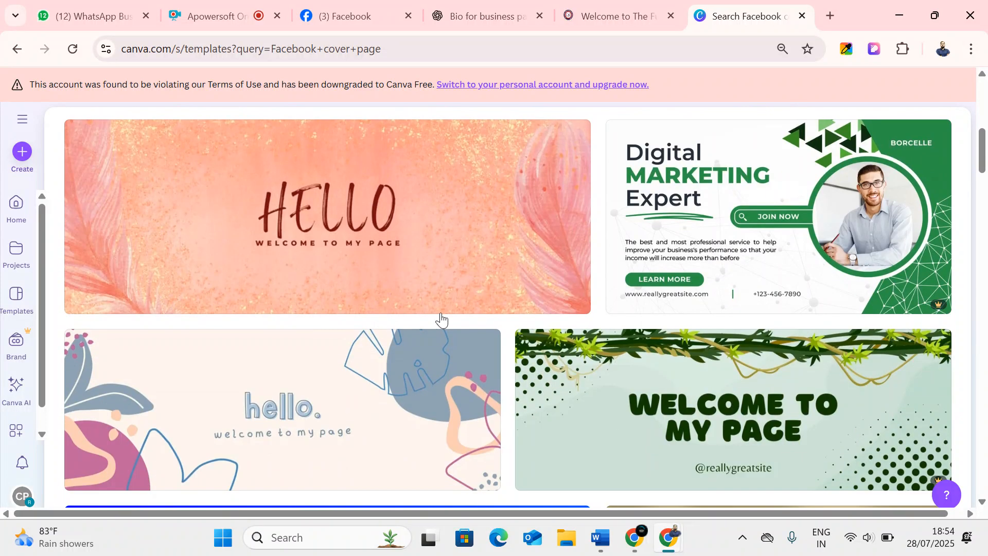
scroll(444, 320, "down", 3)
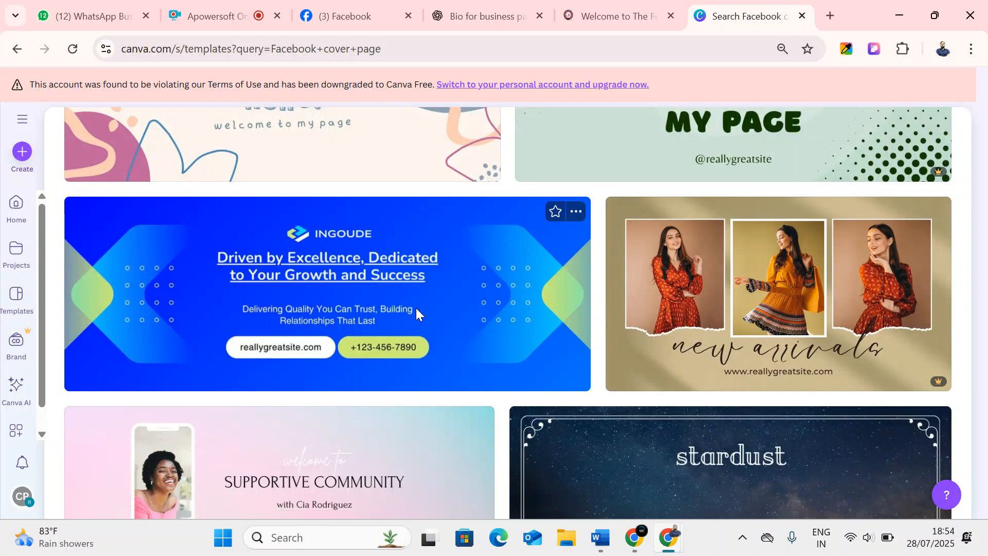
left_click(416, 308)
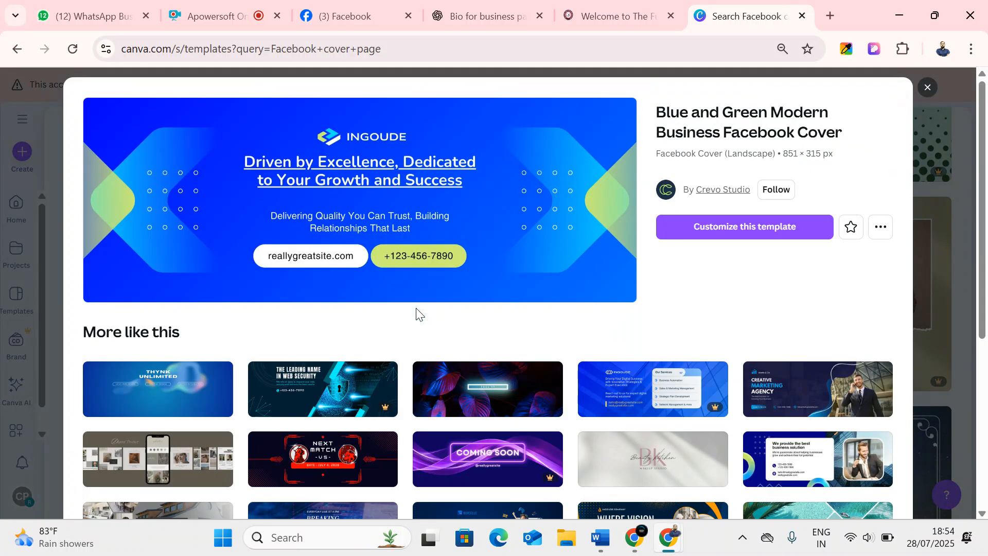
- Customize the cover template and download it as a PNG
left_click(744, 235)
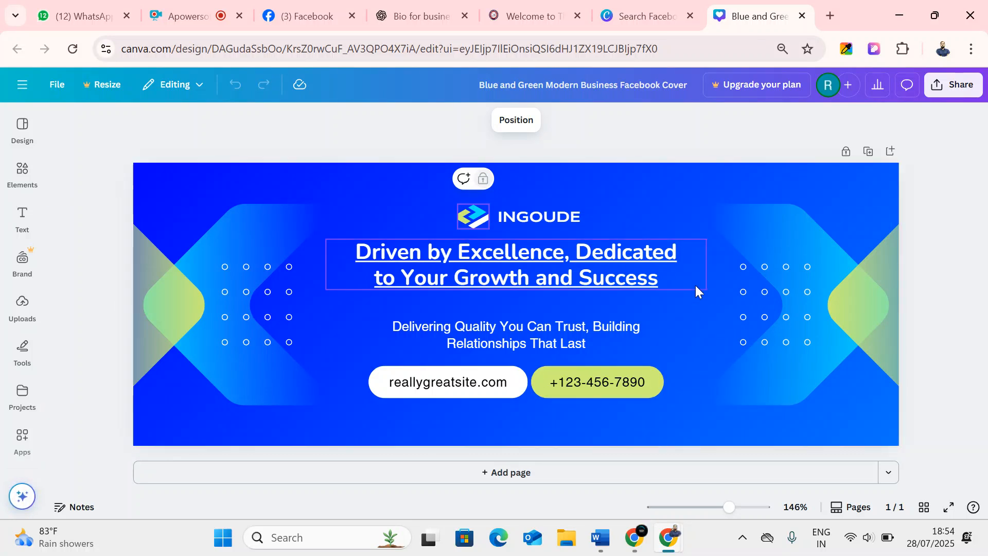
left_click(964, 86)
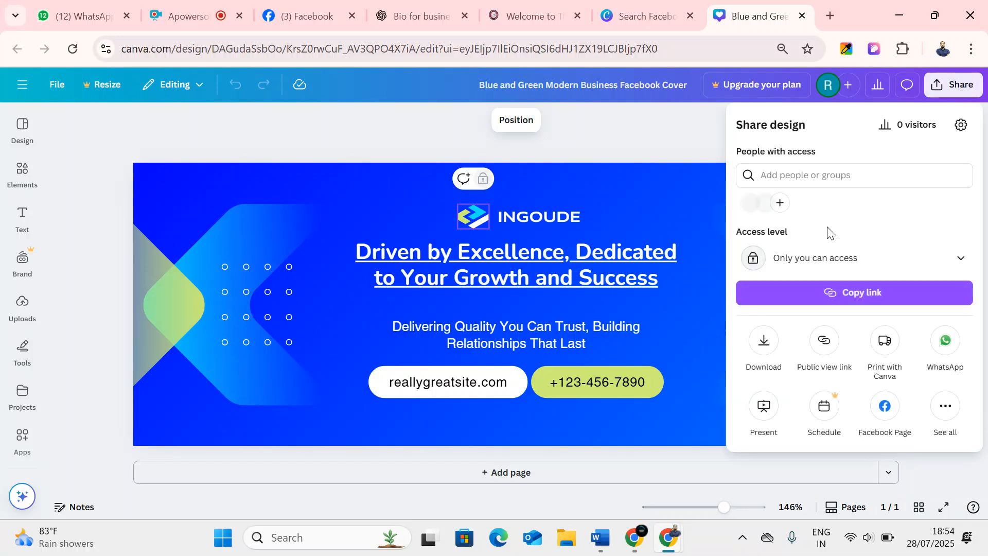
left_click(761, 353)
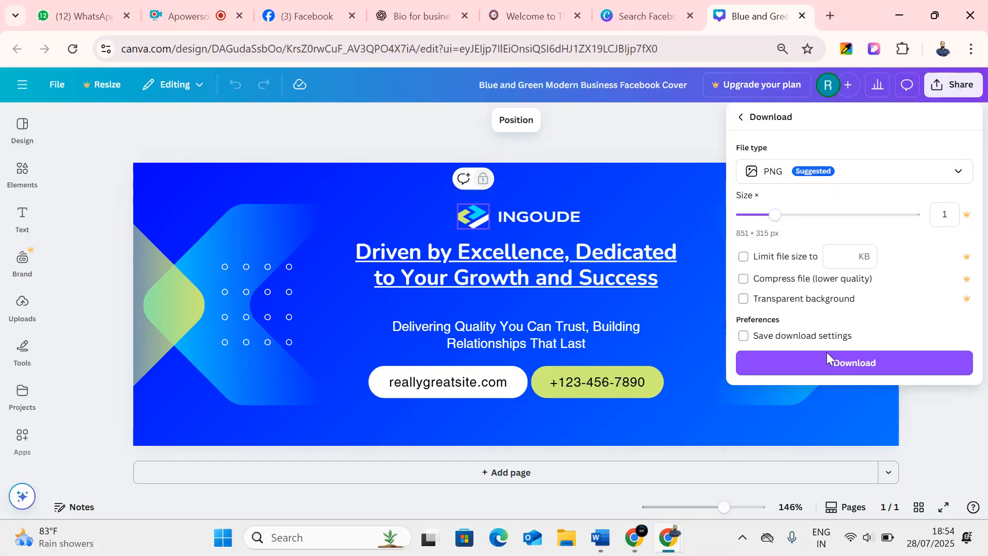
left_click(823, 363)
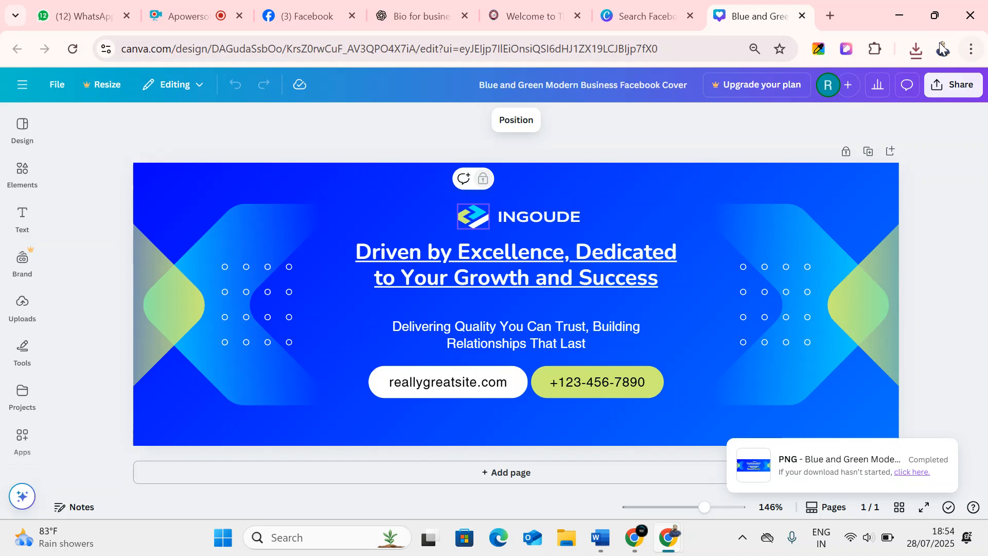
- Open the downloaded PNG, close the Photos viewer, and return to the Facebook tab
left_click(921, 43)
mouse_move(815, 119)
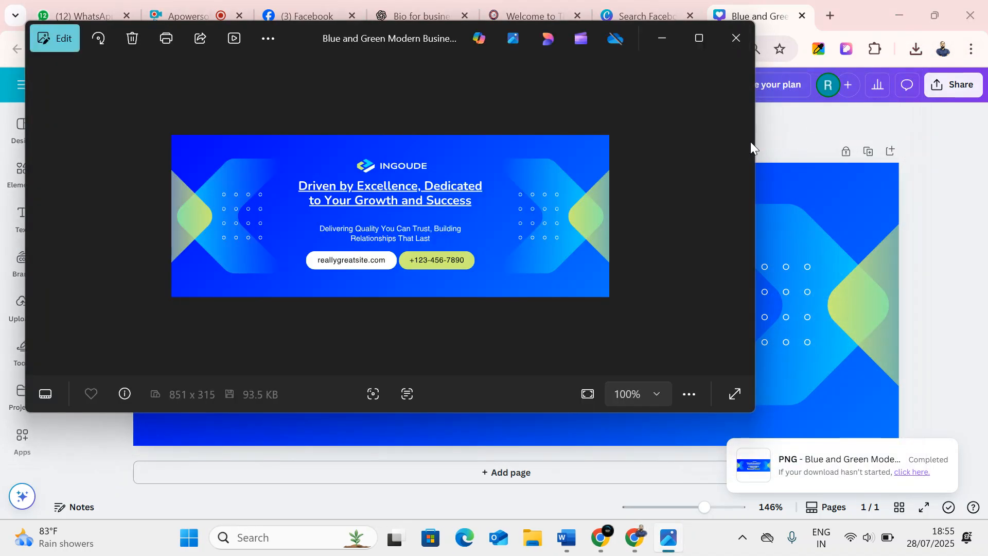
left_click(737, 38)
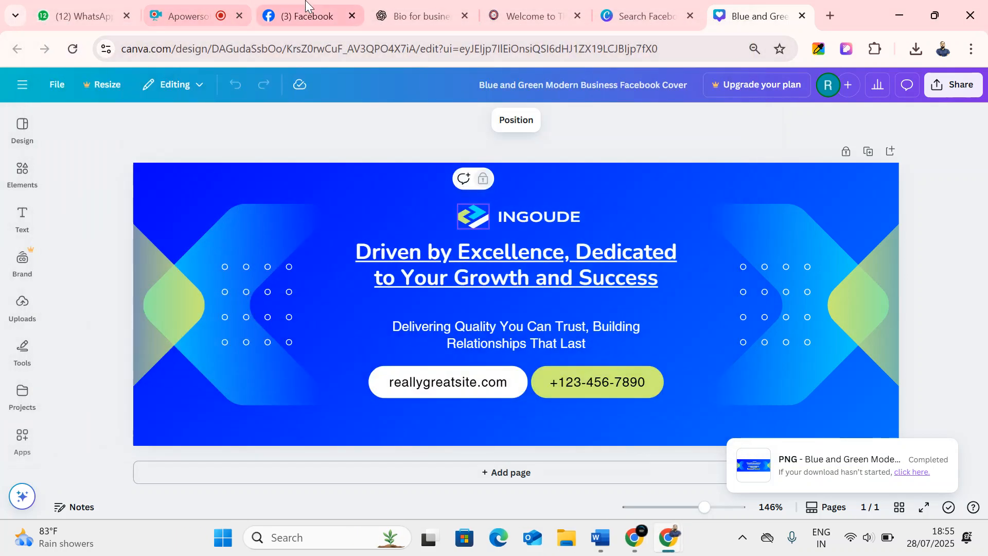
left_click(308, 16)
- Upload the Blue and Green cover from Downloads as the cover photo and reposition it slightly
left_click(133, 286)
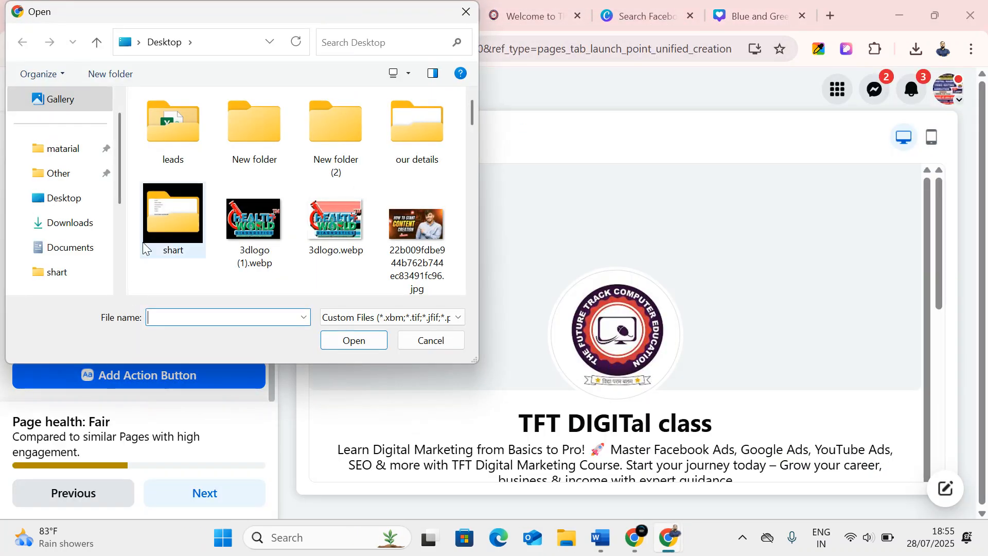
left_click(64, 223)
left_click(155, 143)
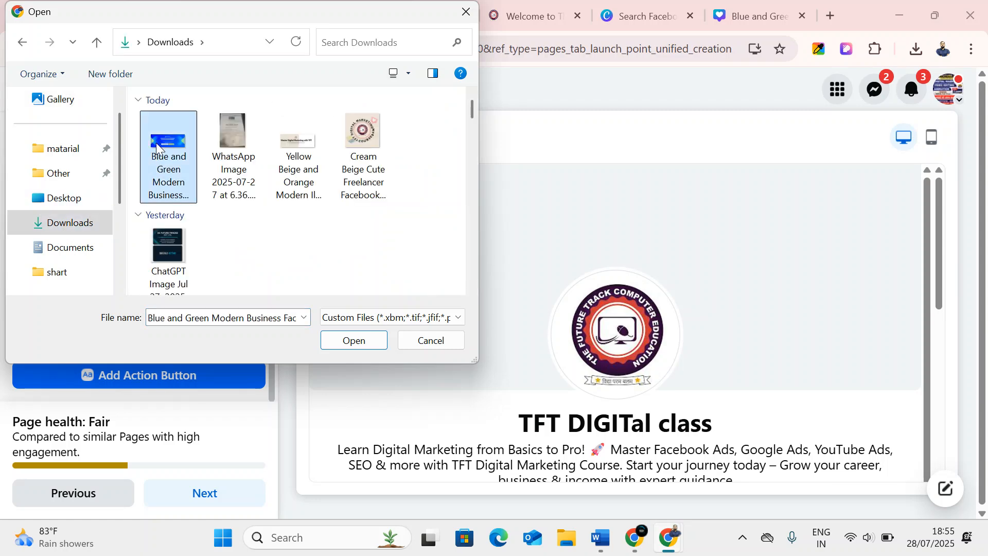
double_click(156, 143)
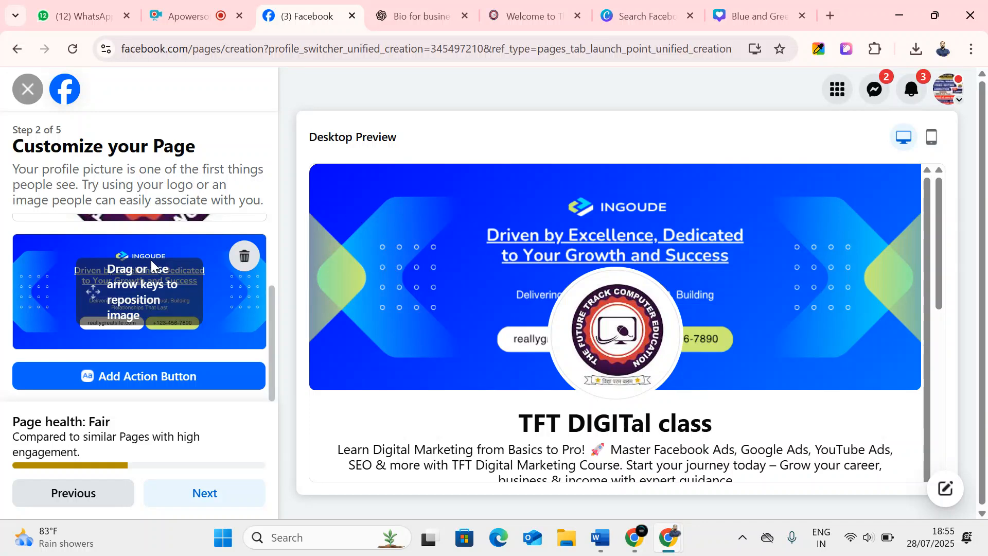
left_click_drag(151, 260, 153, 260)
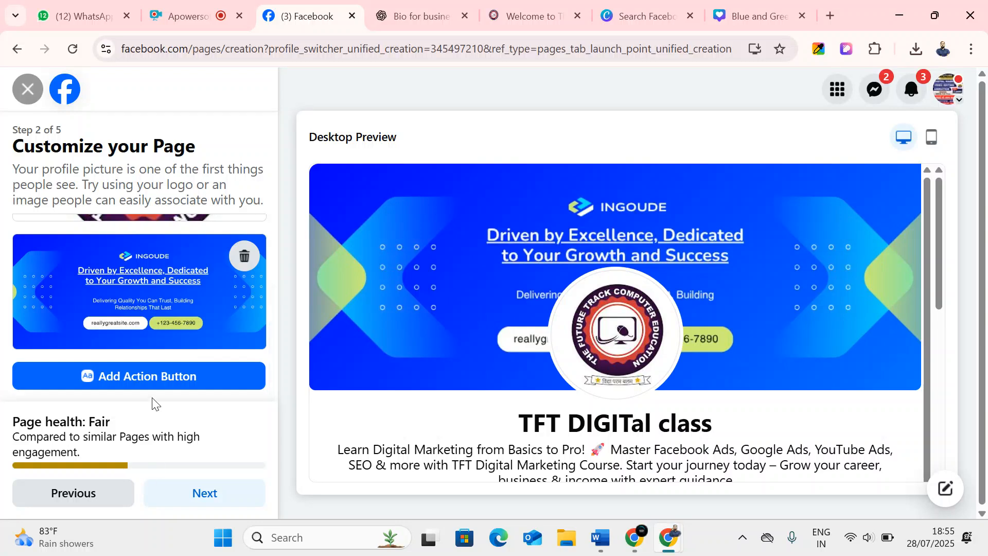
scroll(152, 399, "down", 1)
left_click(162, 386)
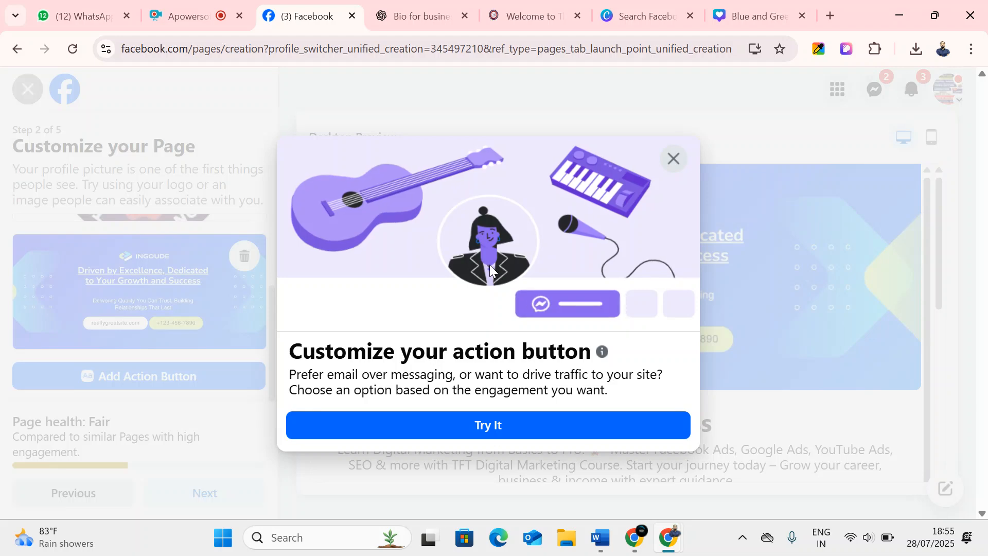
- Choose Call now as the Page's action button type
left_click(497, 425)
scroll(443, 279, "down", 5)
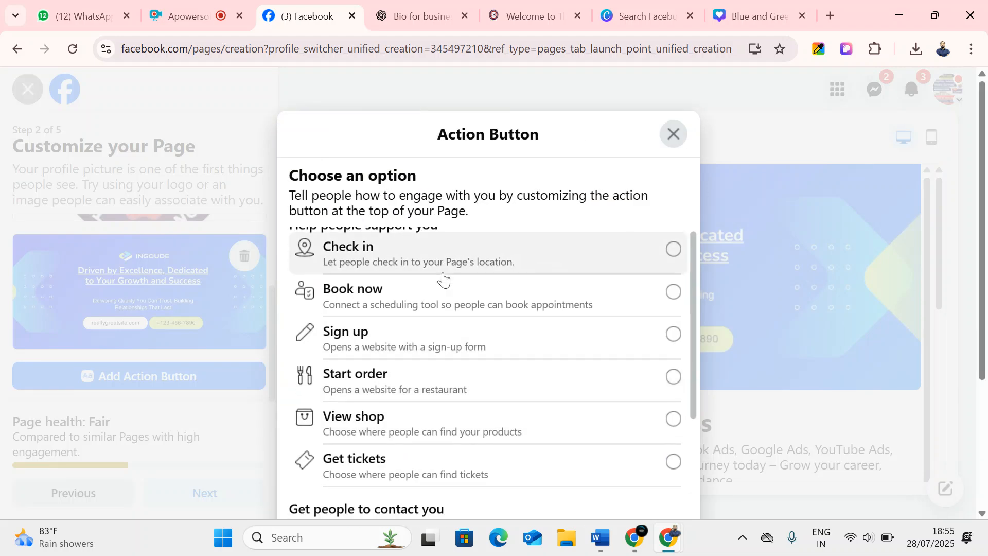
left_click(402, 401)
scroll(568, 412, "down", 1)
scroll(568, 412, "down", 6)
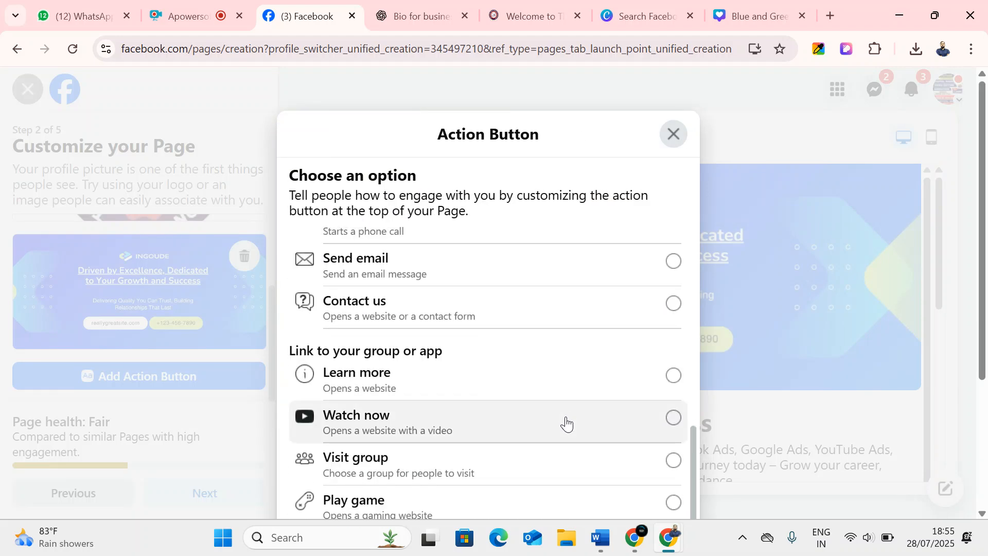
left_click(654, 458)
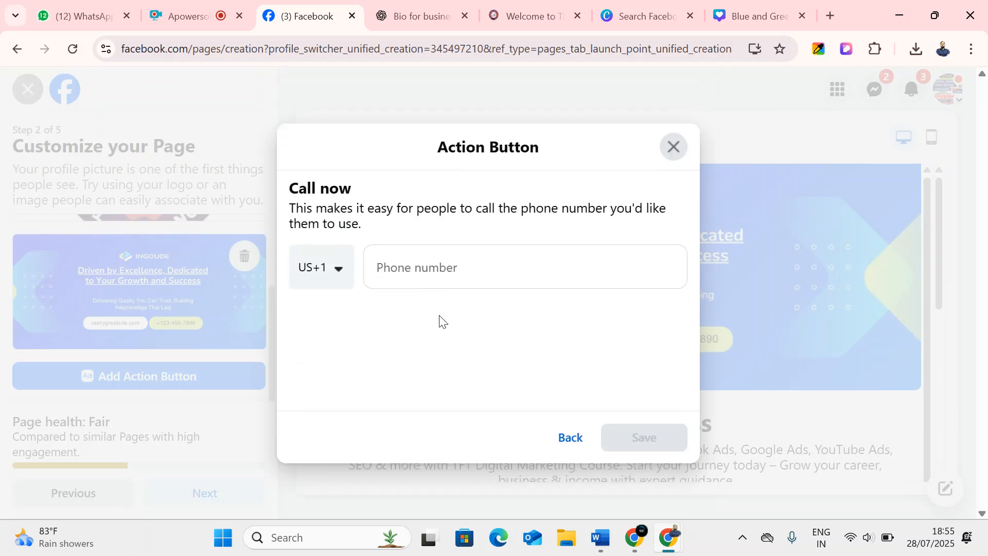
- Set the Call now number with India +91 country code and save it
left_click(321, 278)
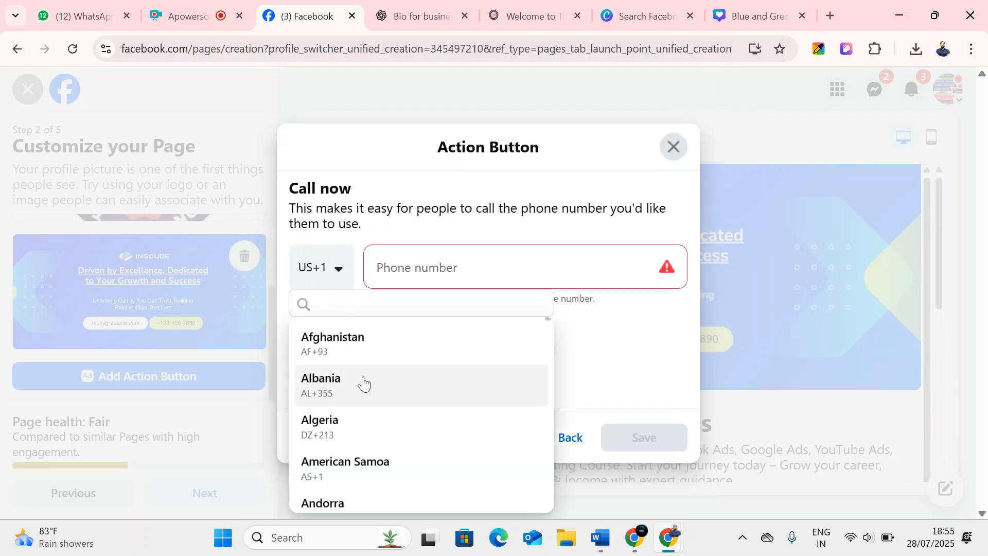
type("in")
key("Return")
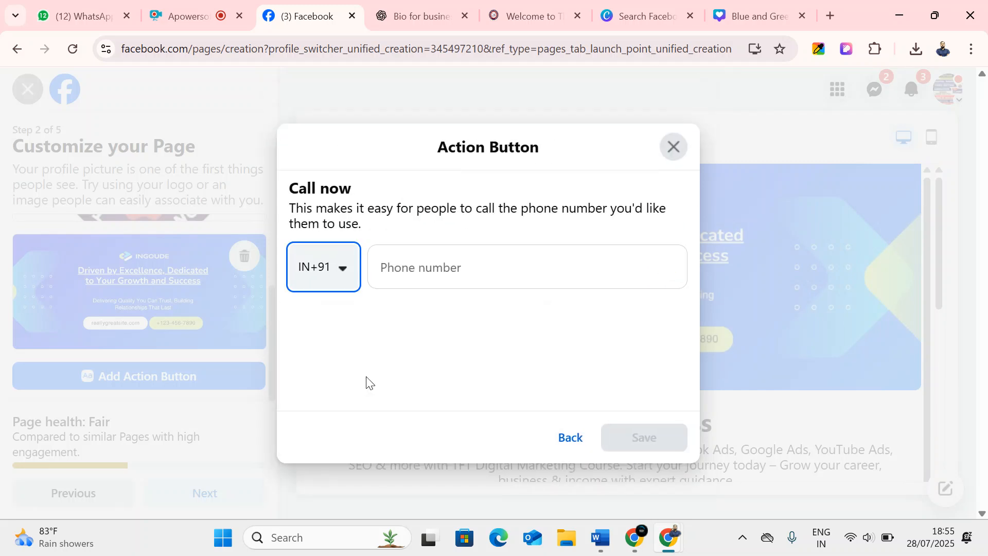
left_click(439, 272)
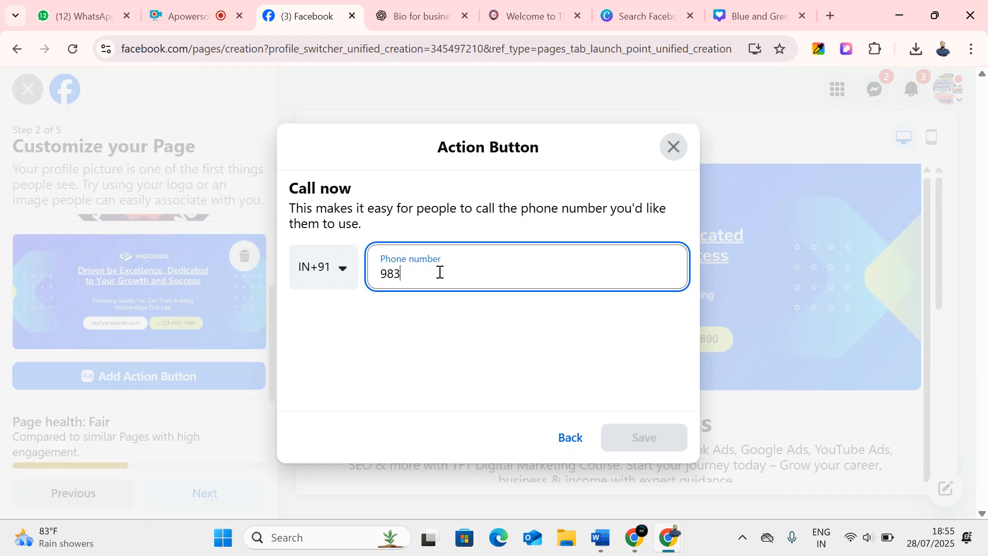
key("ctrl+l")
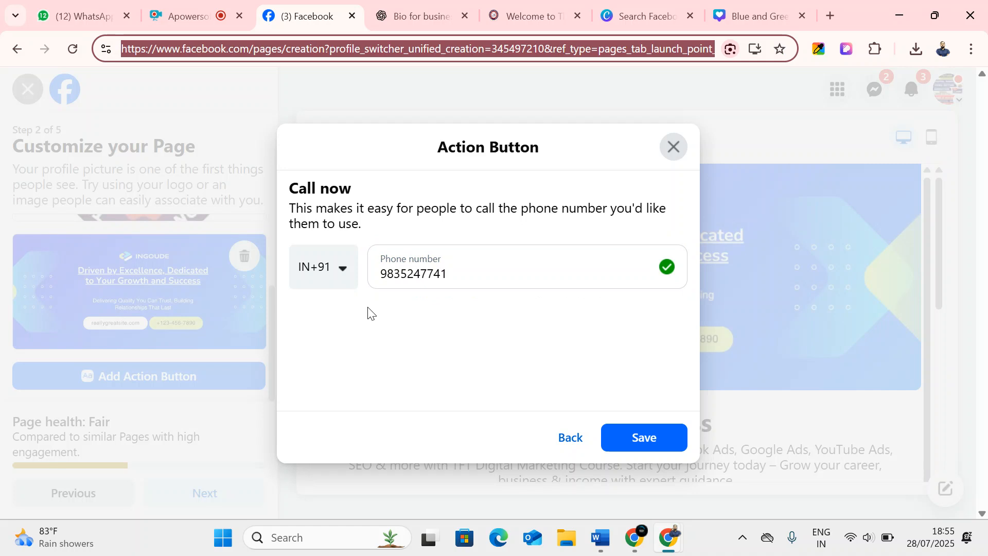
left_click(667, 432)
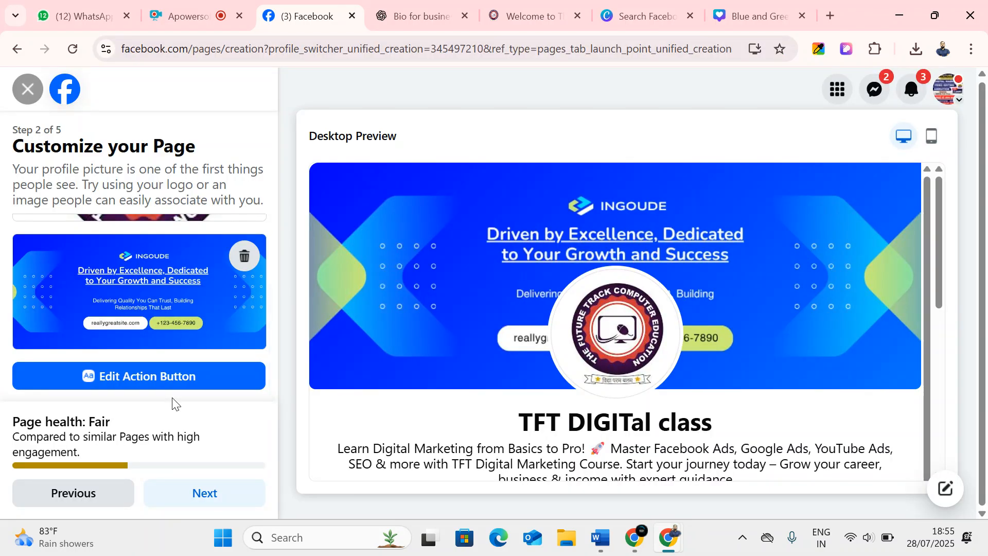
scroll(161, 379, "up", 2)
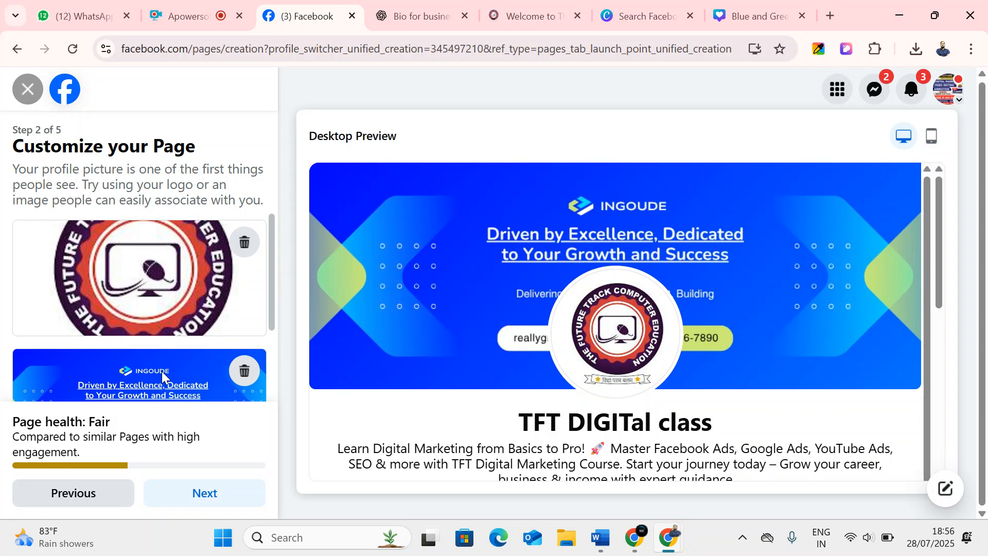
- Advance from Customize your Page to step 3, Connect WhatsApp
left_click(189, 495)
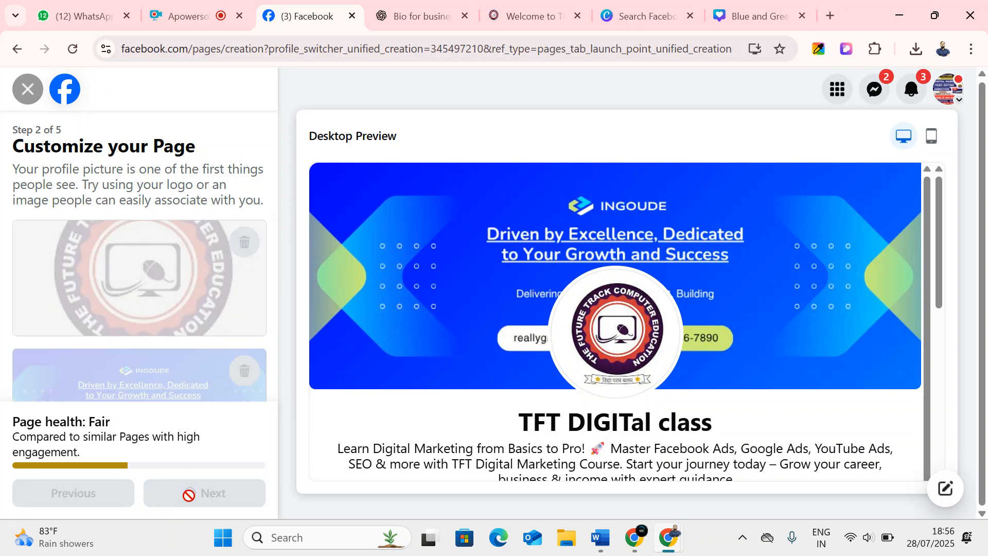
scroll(188, 346, "down", 2)
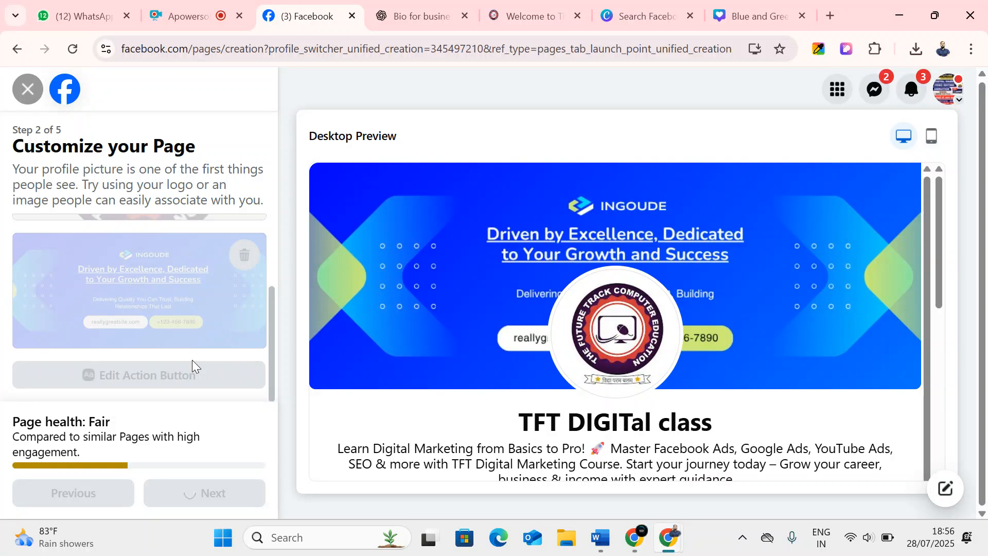
scroll(163, 328, "down", 2)
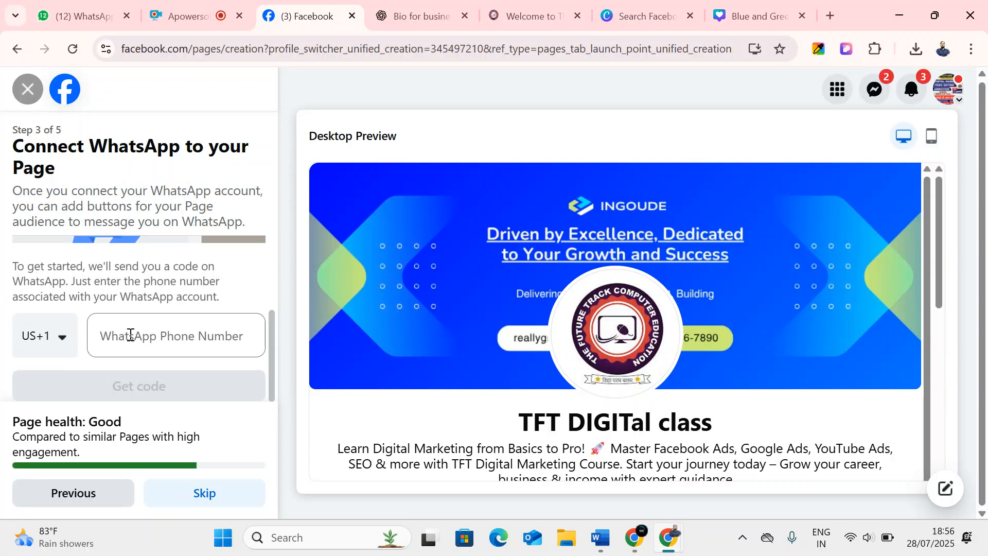
- Pick India IN+91, enter the business WhatsApp number, and request the verification code
left_click(51, 336)
left_click(98, 375)
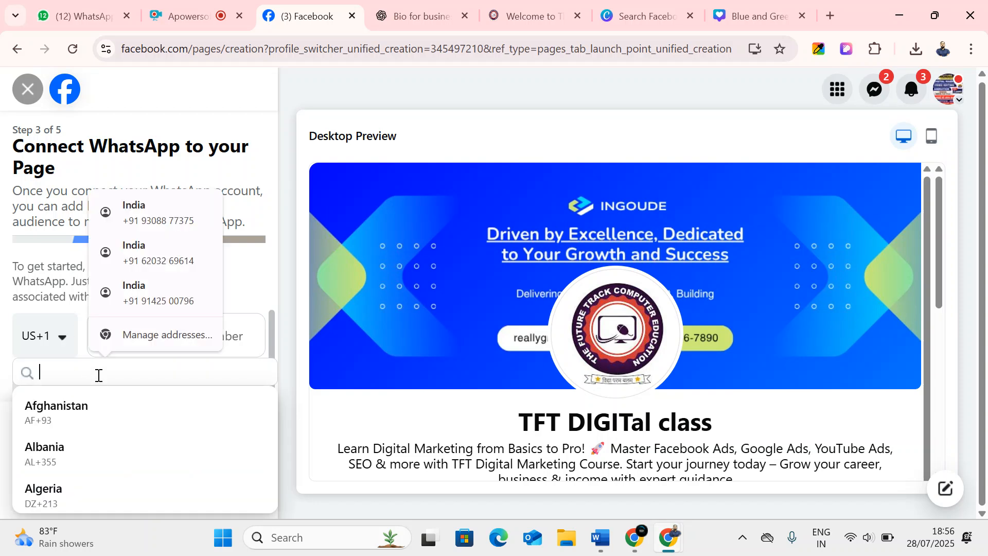
type("india")
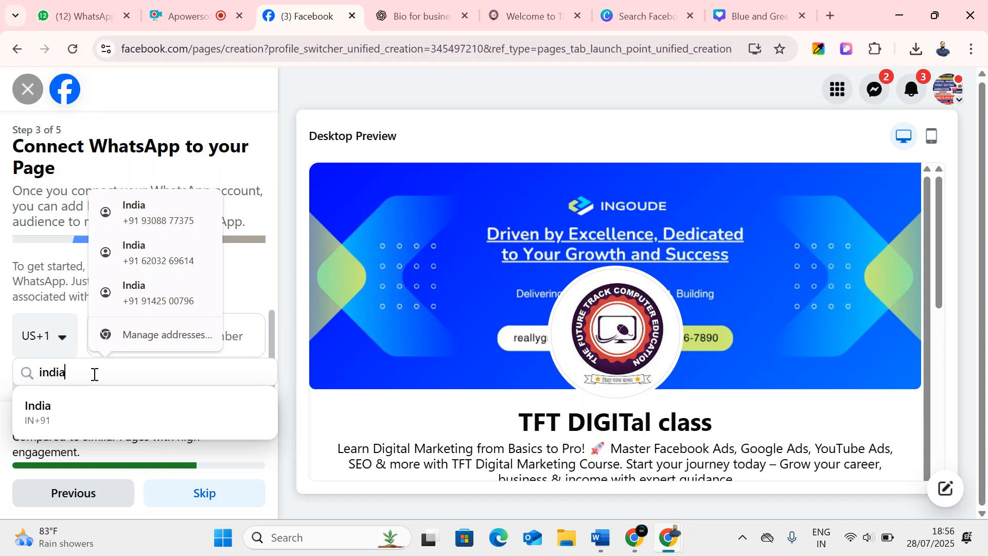
left_click(89, 411)
left_click(152, 330)
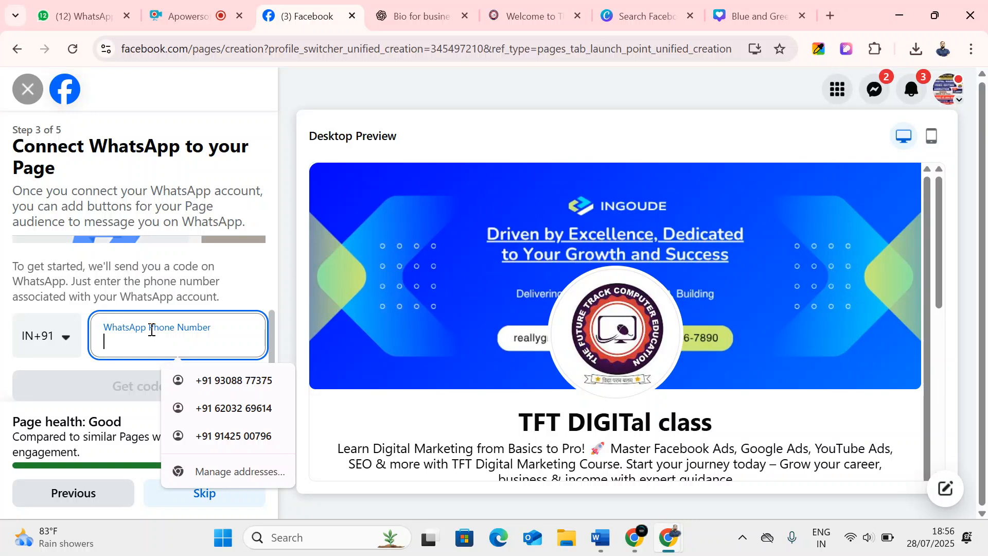
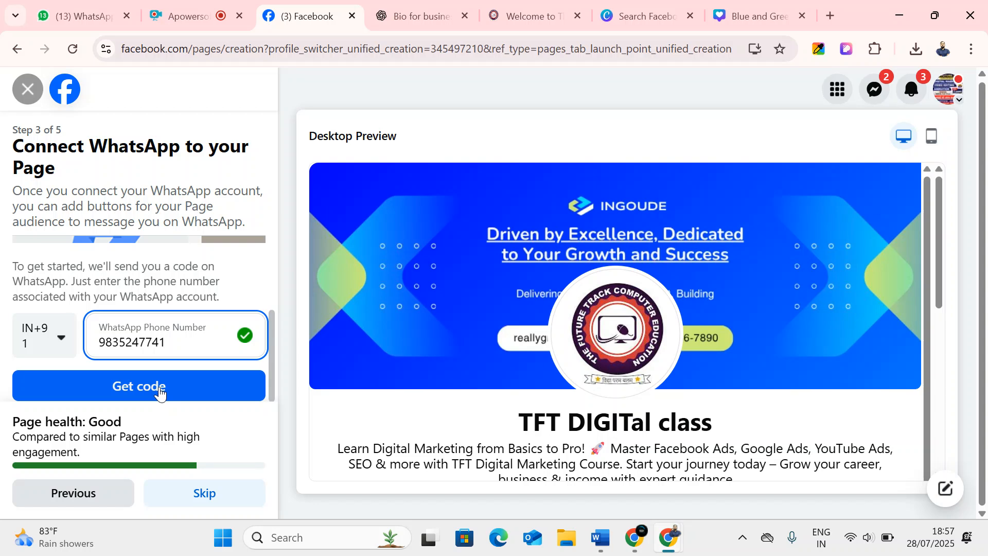
left_click(160, 392)
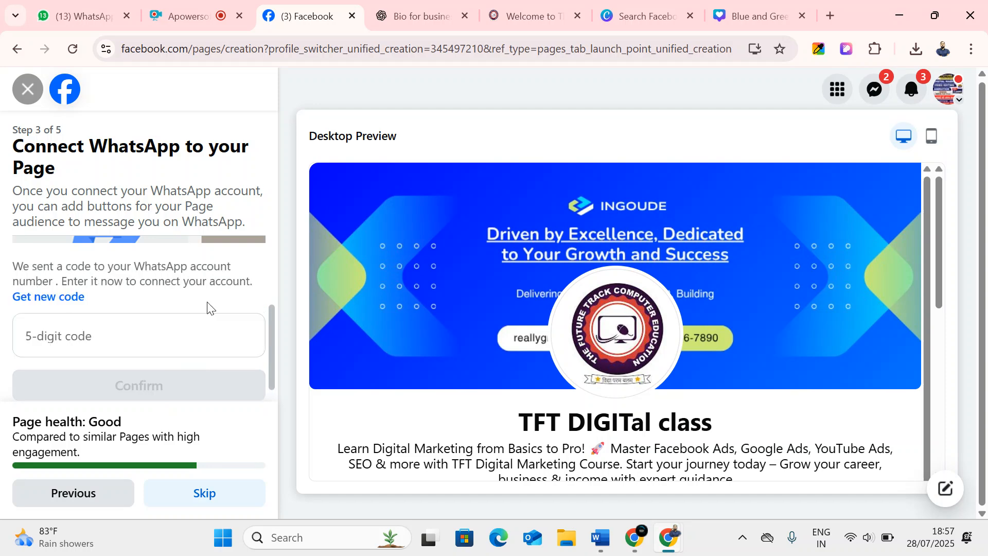
- Enter the 5-digit verification code received on WhatsApp and confirm it
left_click(171, 311)
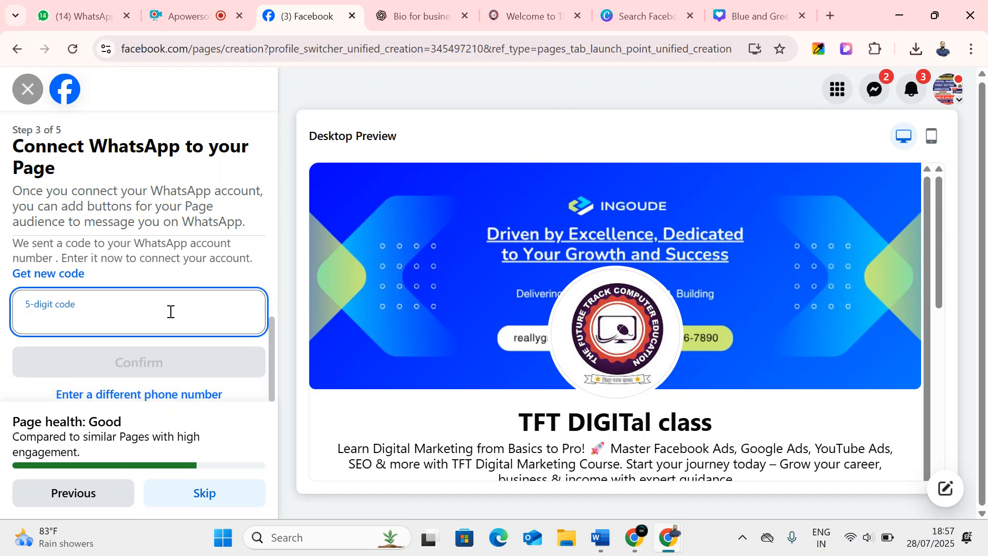
right_click(170, 314)
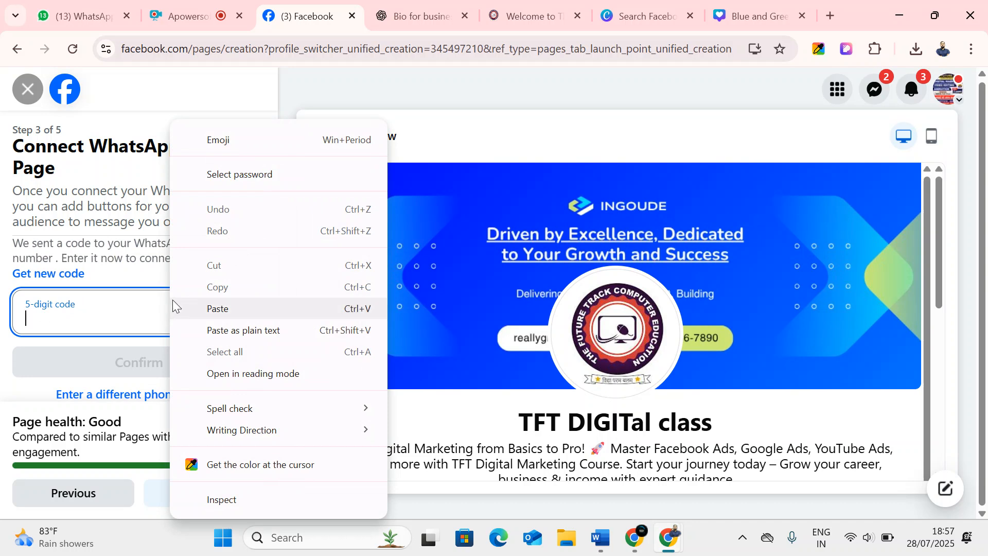
left_click(117, 316)
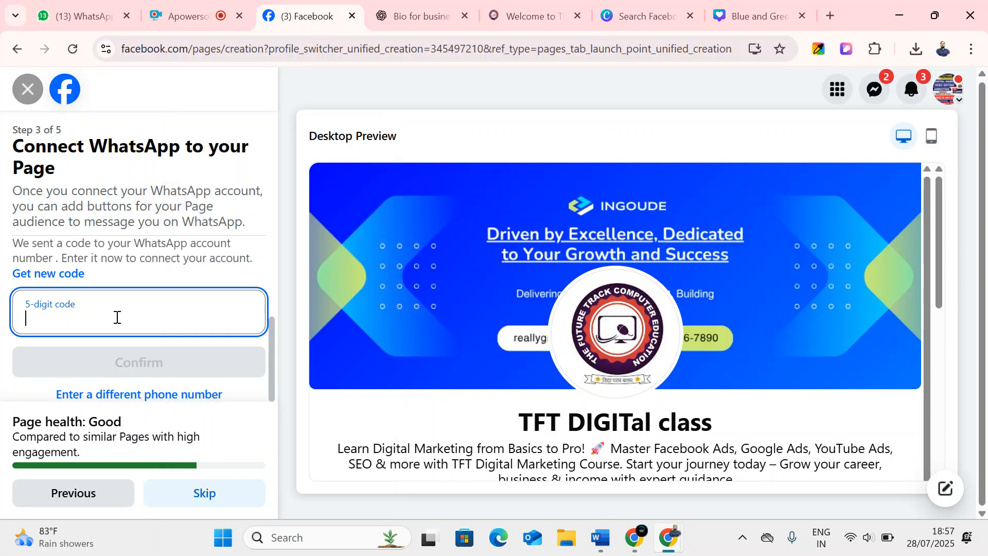
key("Num_Lock")
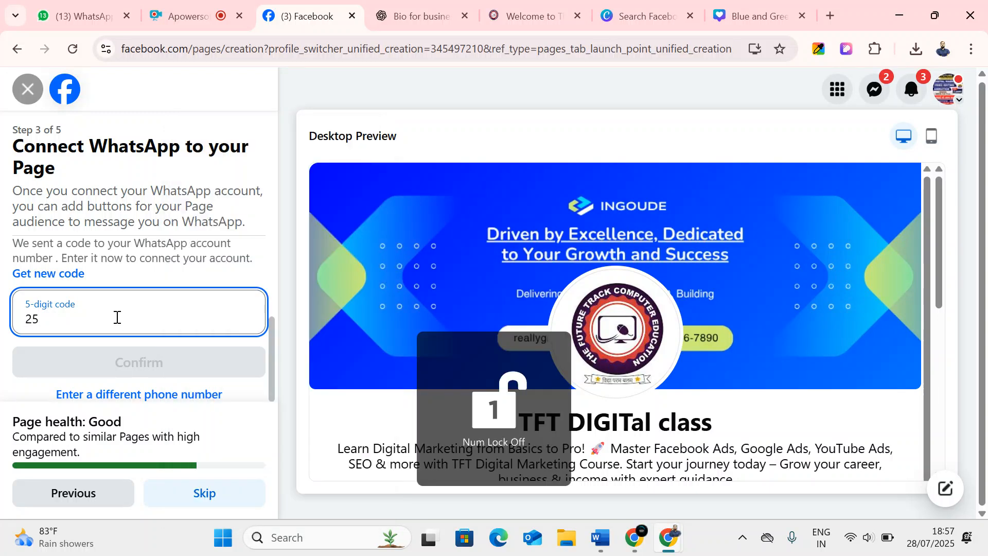
left_click(137, 363)
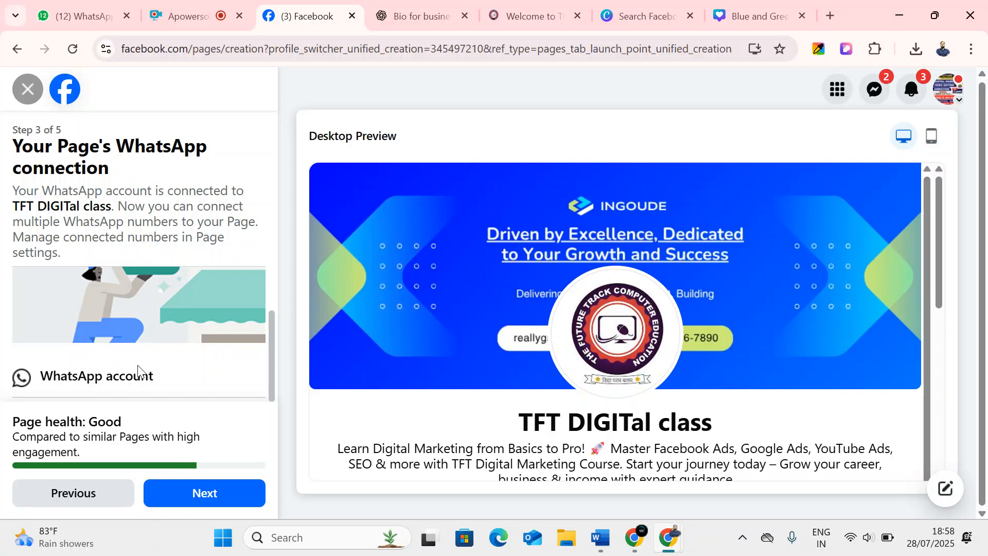
- Move past the WhatsApp step and finish setup to publish the TFT DIGITal class Page
left_click(184, 491)
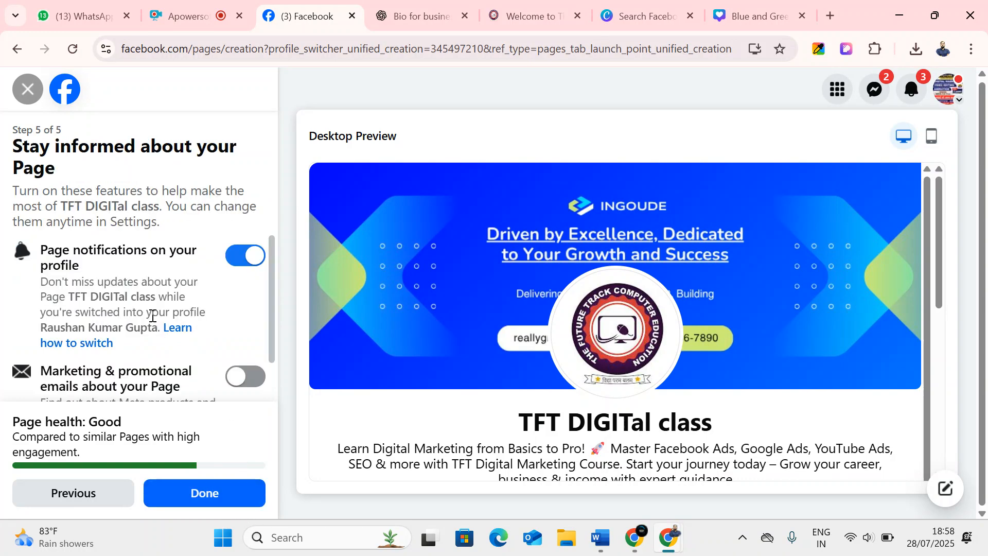
scroll(154, 360, "down", 1)
left_click(183, 494)
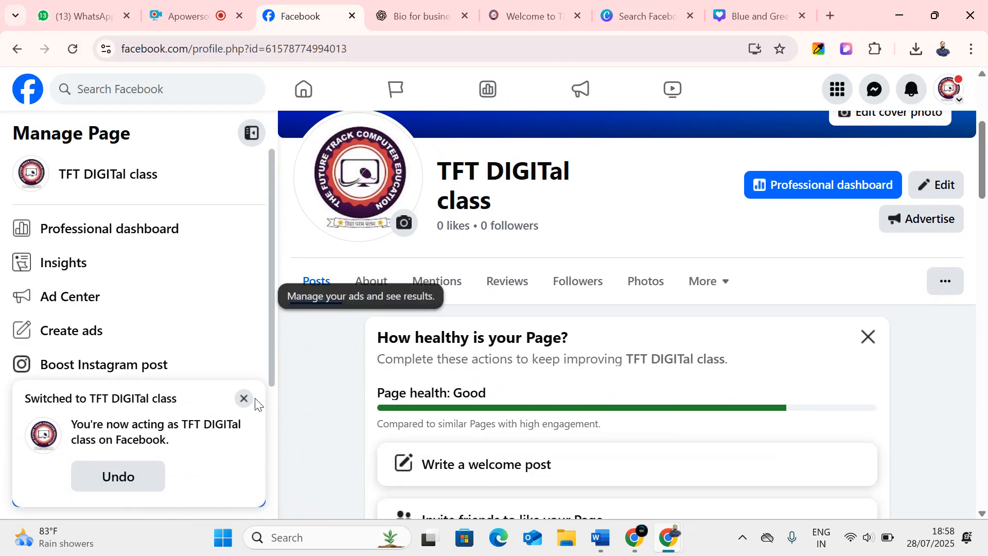
- Open Linked accounts from the Page's Professional dashboard and select the Instagram row
scroll(566, 280, "down", 15)
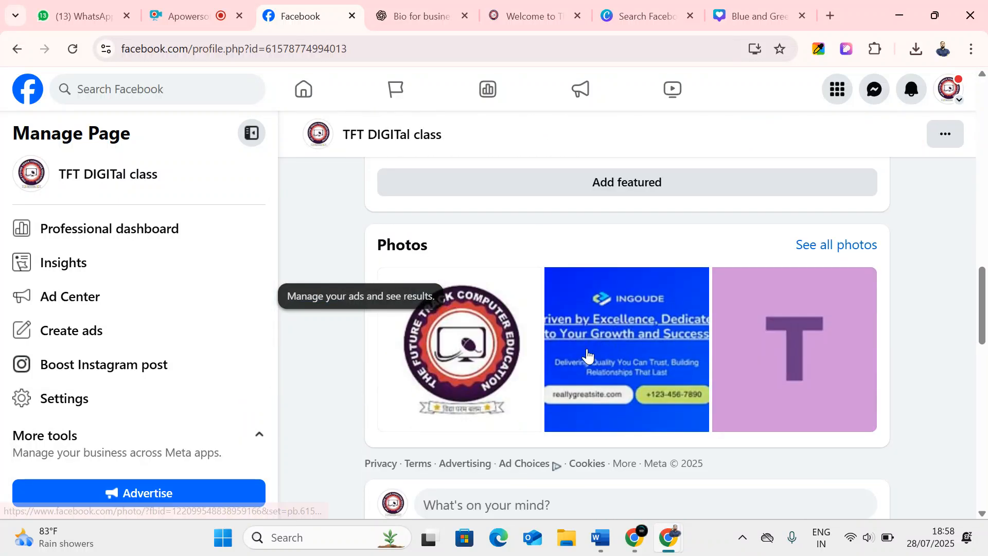
scroll(584, 357, "up", 5)
scroll(563, 360, "up", 10)
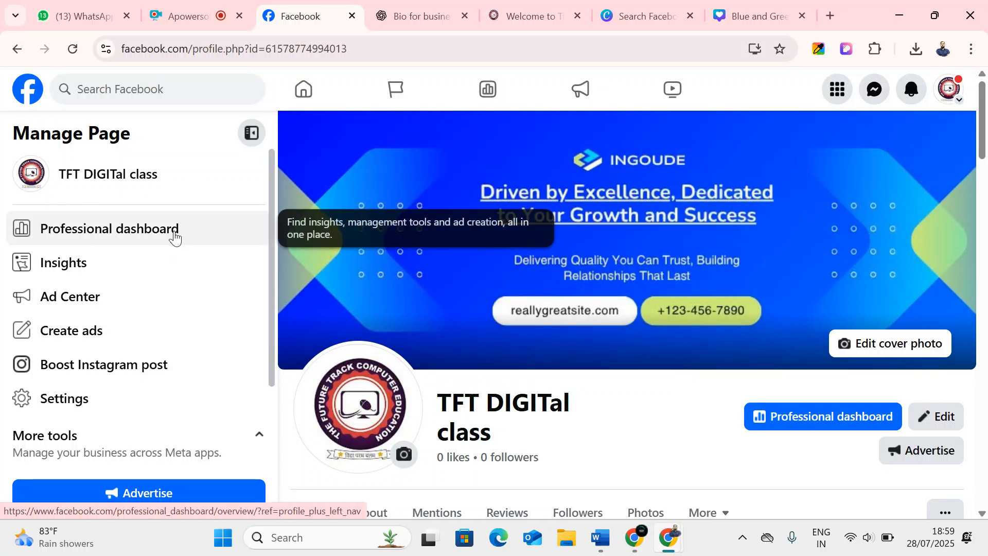
left_click(175, 238)
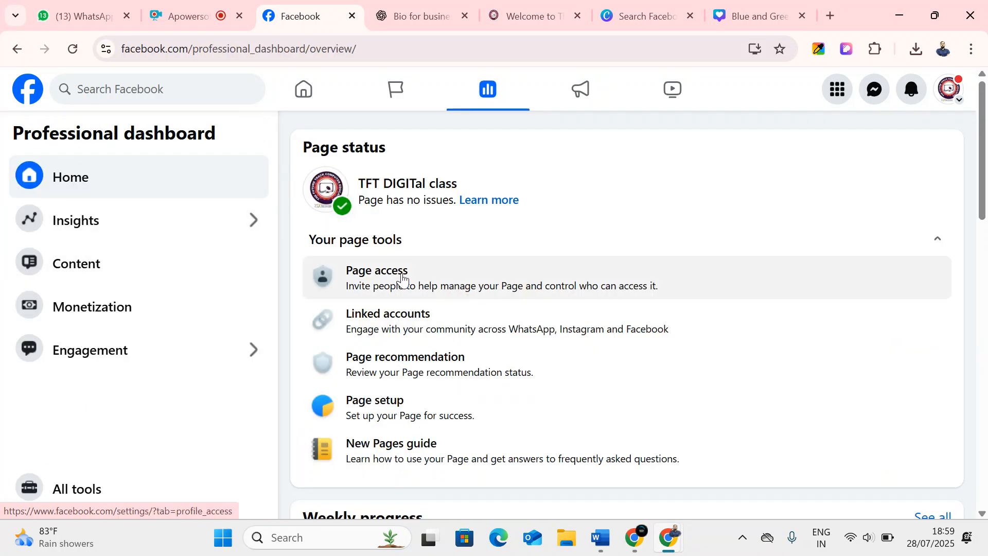
left_click(401, 321)
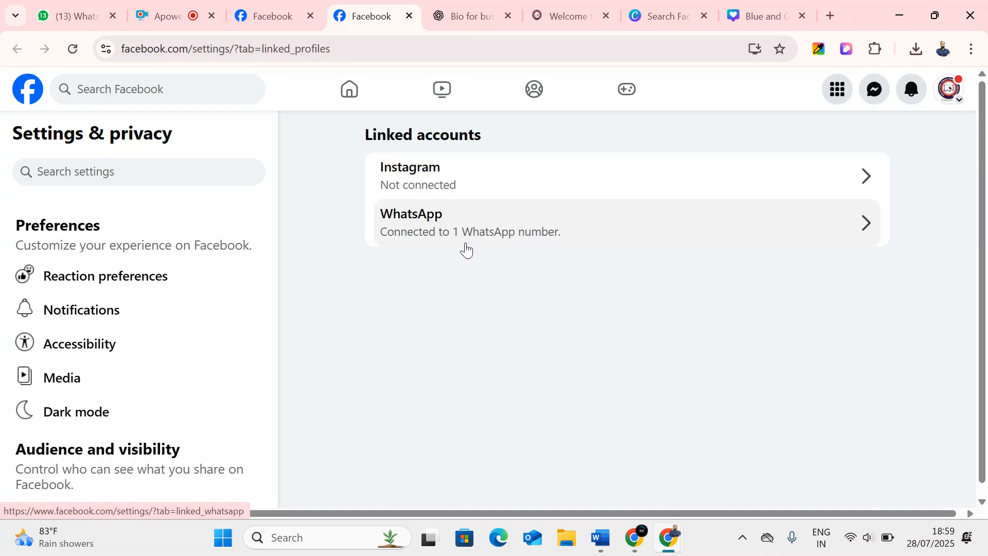
left_click(447, 180)
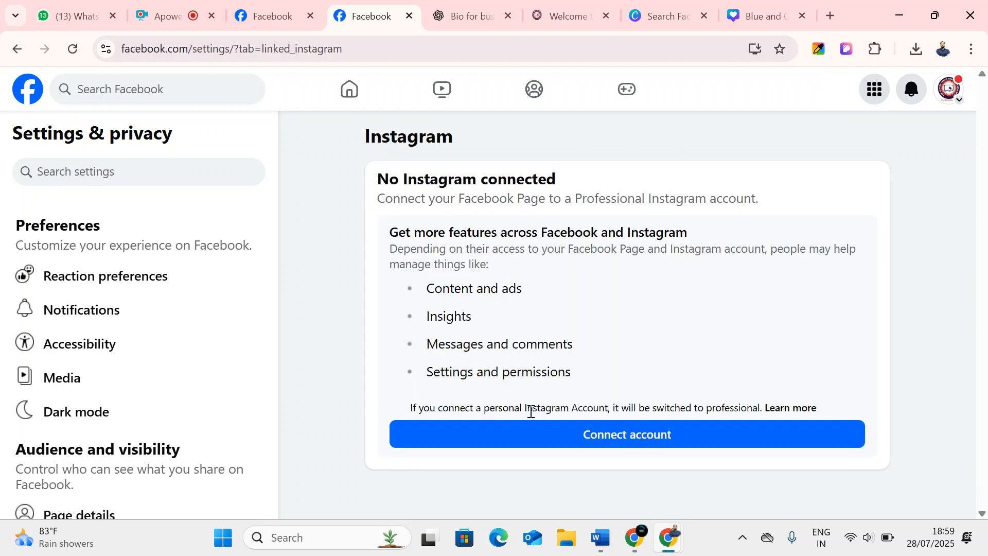
- Start connecting Instagram, allow message access, and log in with the suggested account
left_click(540, 441)
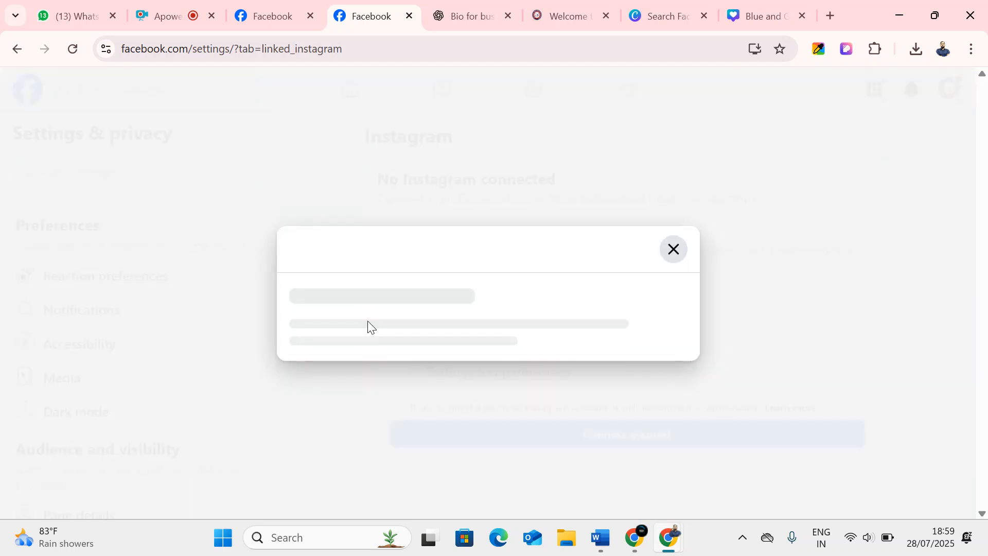
left_click(388, 458)
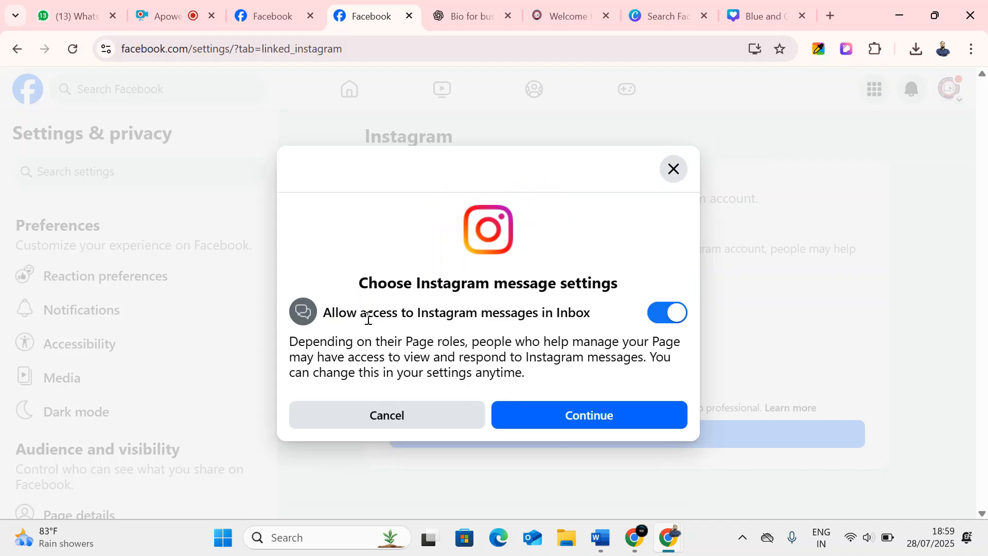
left_click(557, 411)
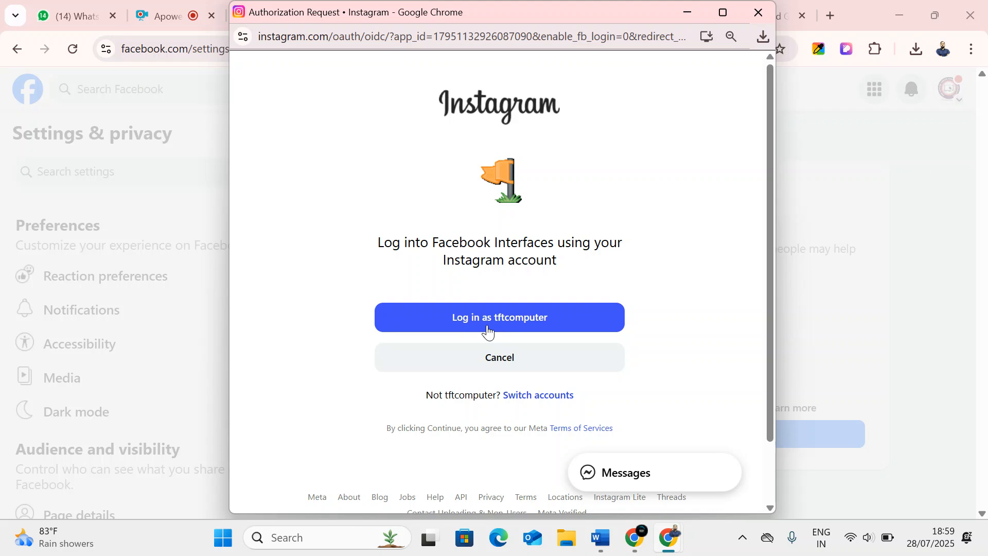
left_click(488, 324)
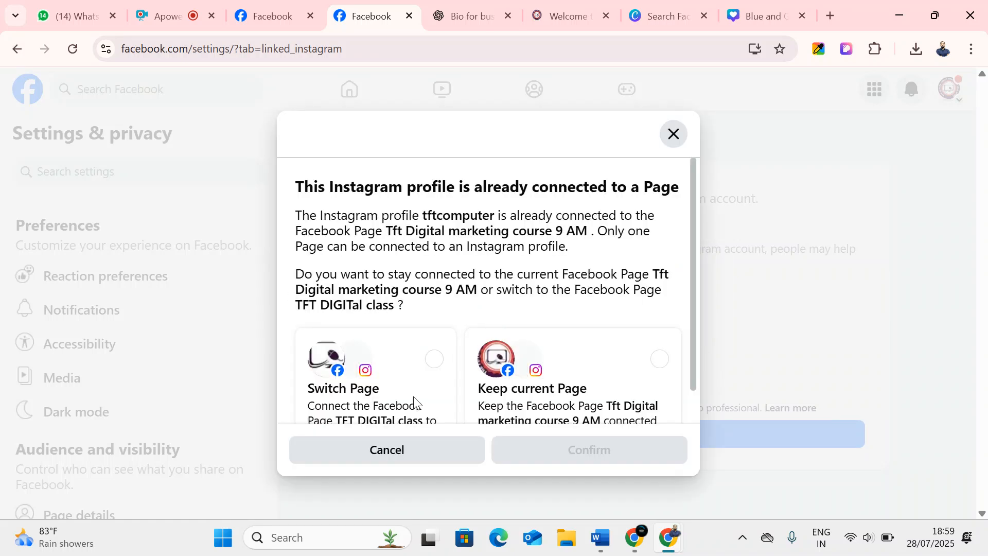
- Switch the Instagram connection to this Page and add both profiles to the business portfolio
left_click(432, 363)
left_click(532, 446)
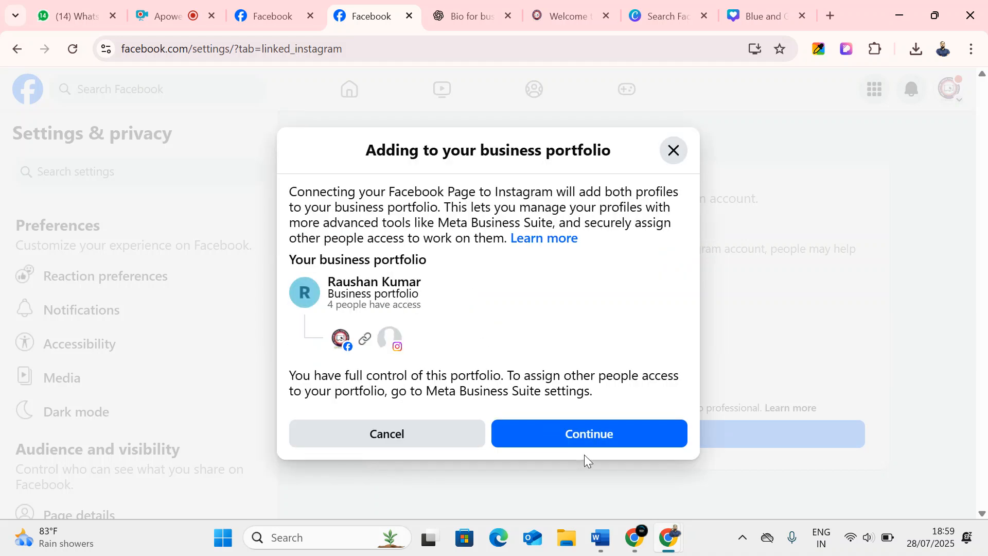
left_click(584, 443)
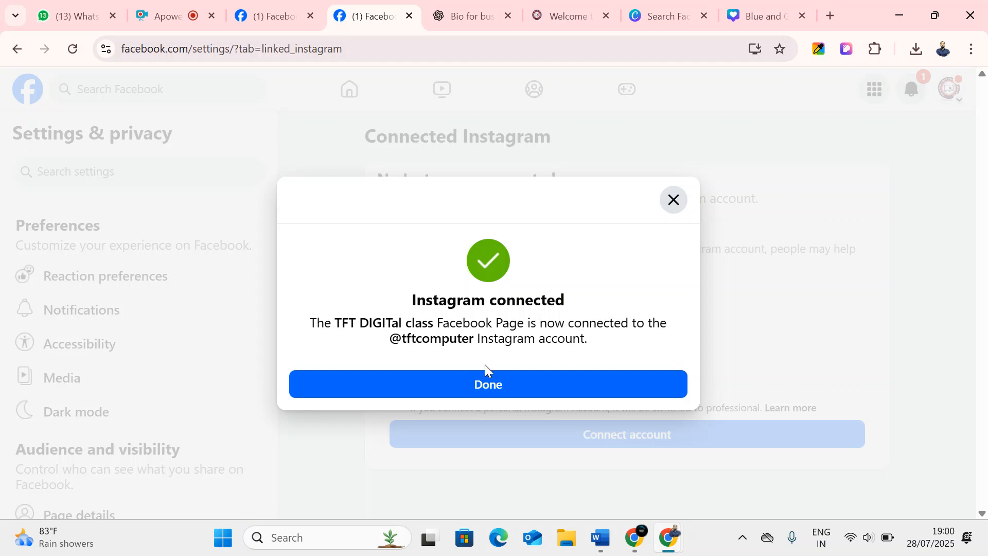
- Close the Instagram confirmation and go to the TFT DIGITal class Page profile
left_click(501, 393)
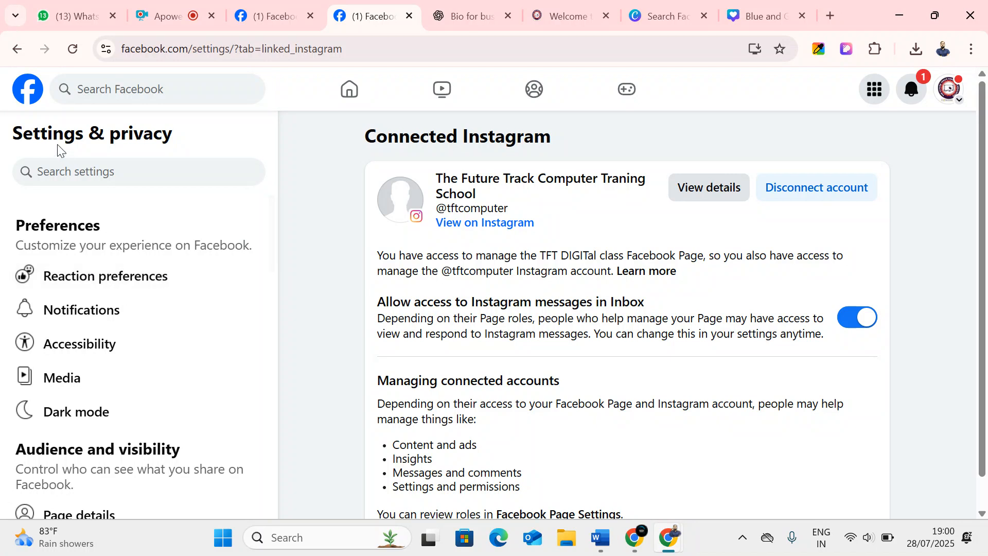
left_click(28, 90)
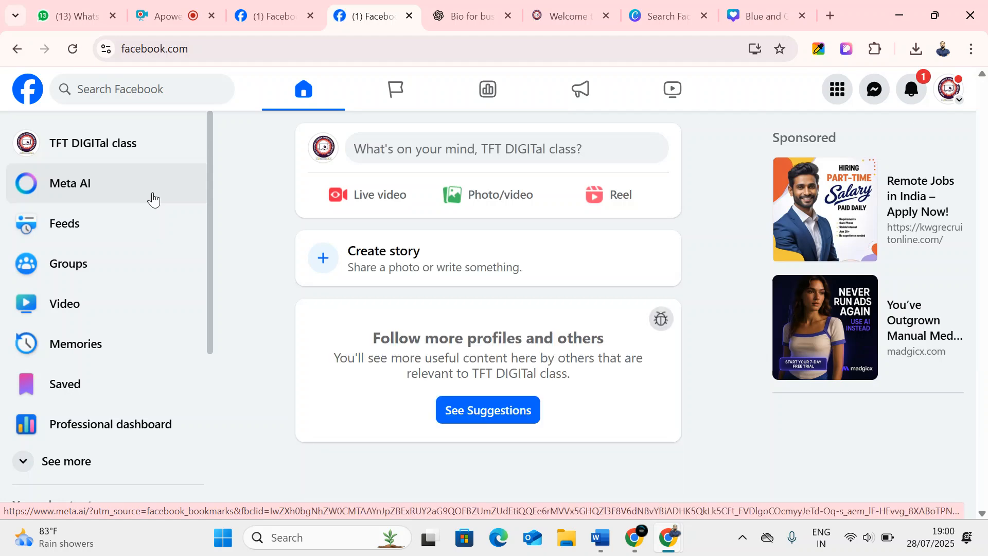
left_click(120, 146)
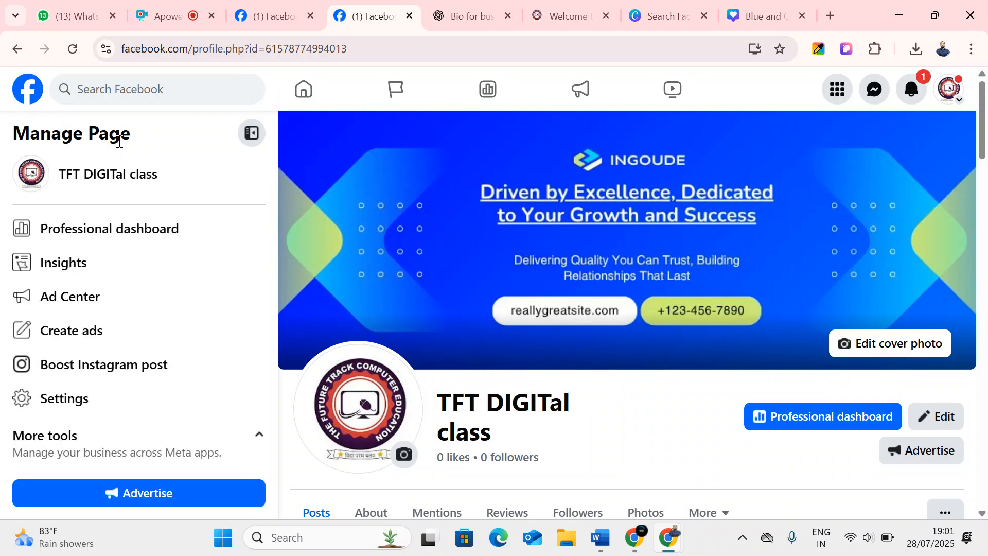
- Review the Instagram and WhatsApp links under Linked accounts, then return to the Page profile
scroll(520, 271, "down", 5)
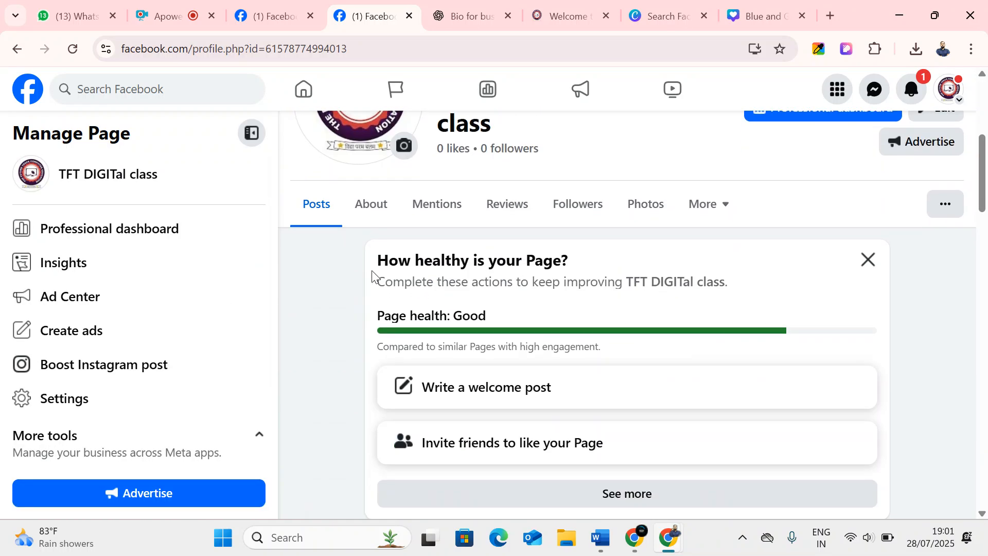
left_click(204, 239)
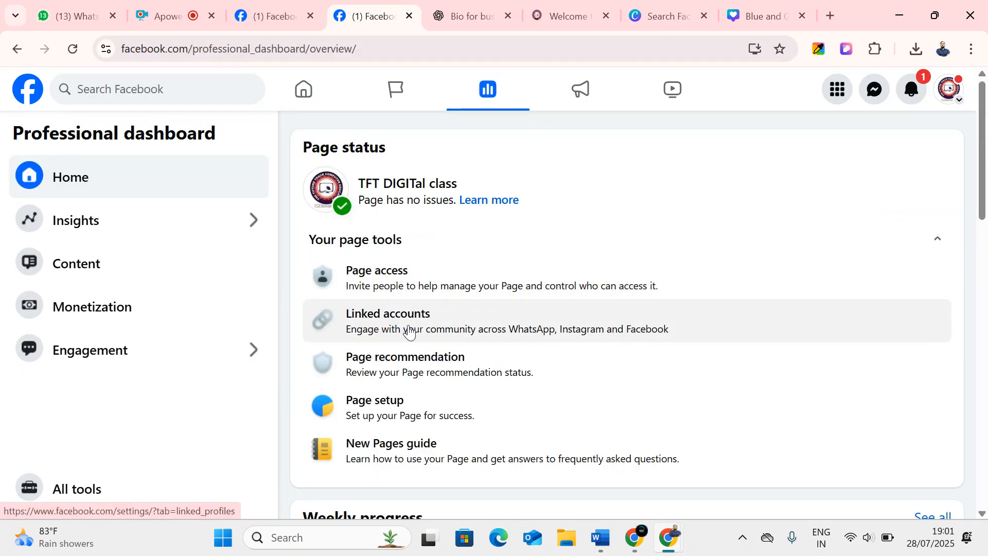
left_click(410, 320)
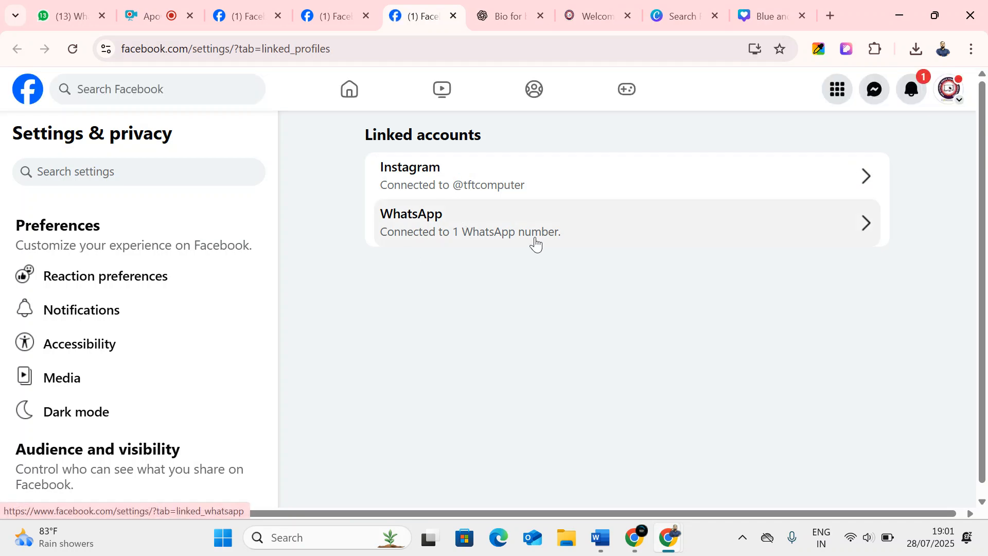
scroll(84, 430, "down", 5)
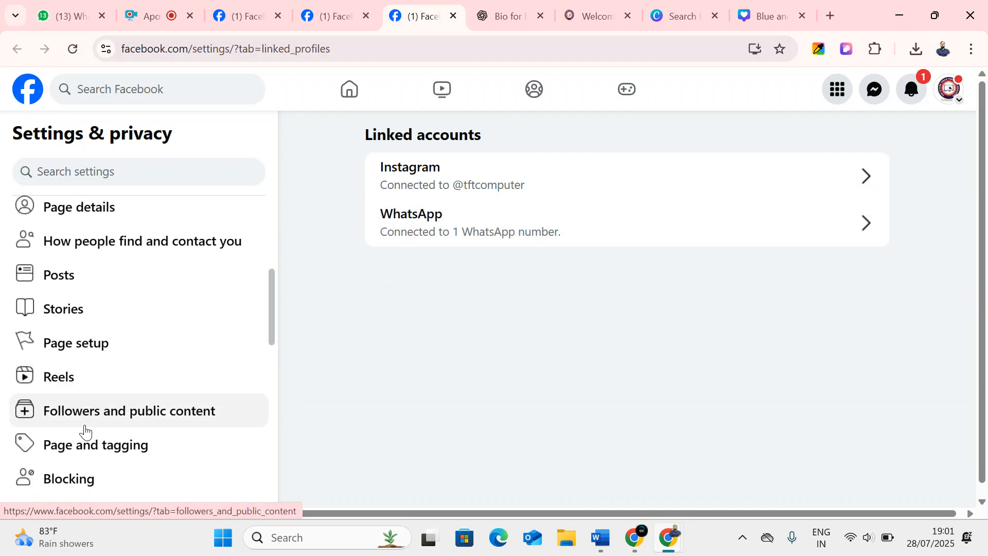
scroll(119, 294, "down", 8)
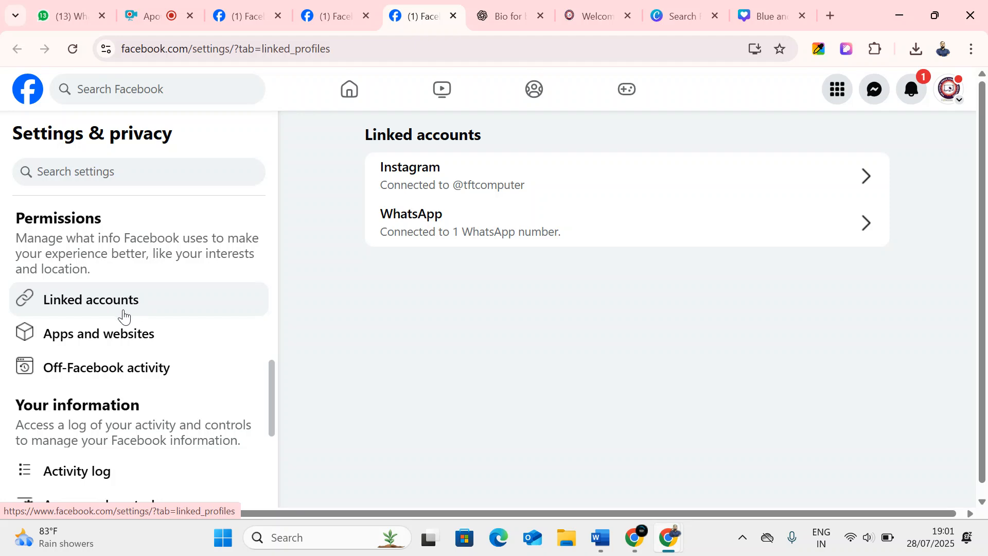
scroll(142, 358, "down", 6)
scroll(159, 439, "down", 1)
scroll(156, 452, "up", 15)
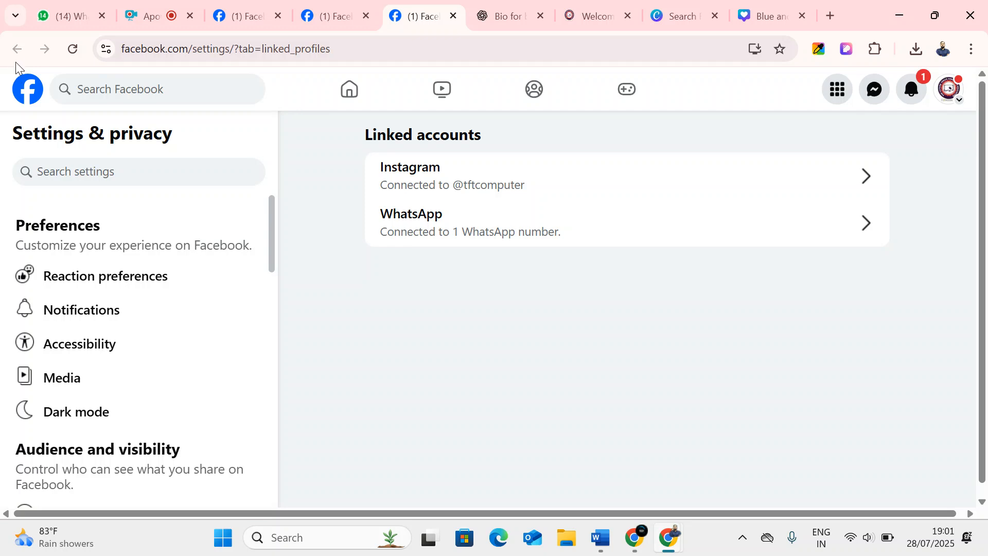
left_click(340, 16)
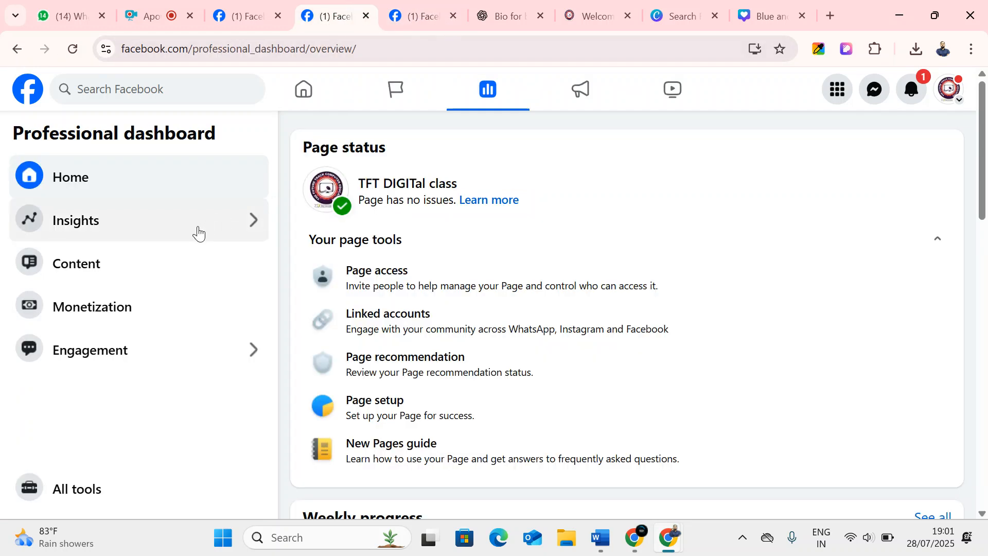
left_click(15, 49)
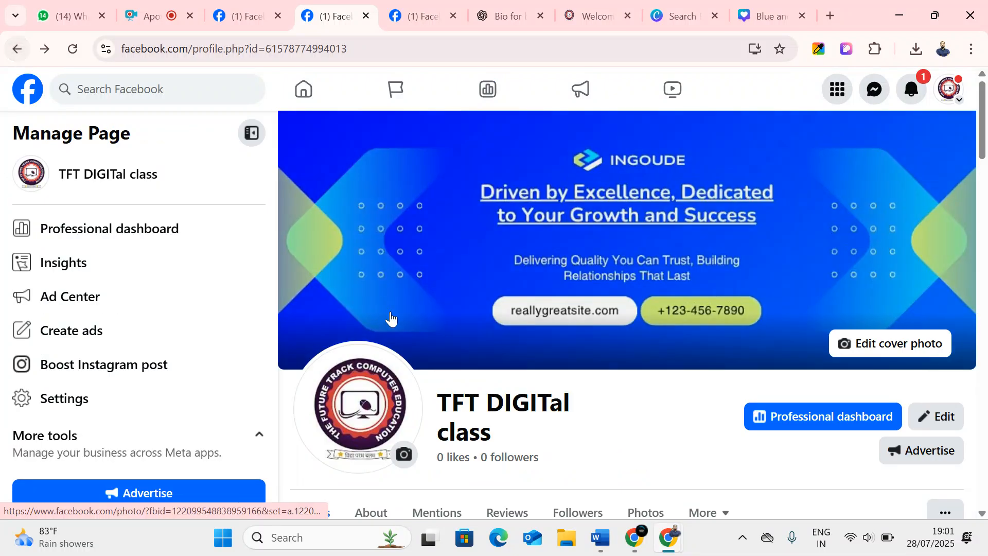
scroll(412, 349, "down", 5)
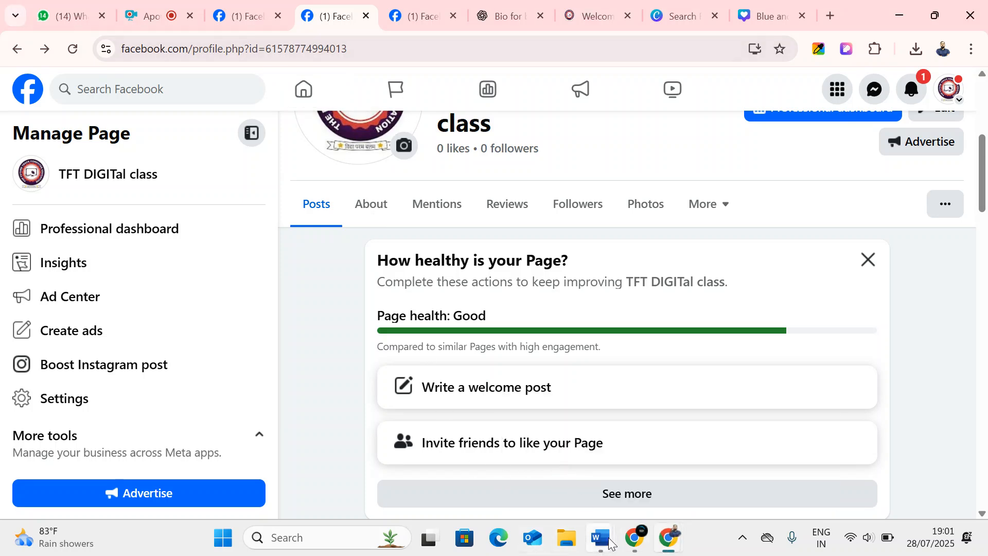
- Bring the Document2 Word window forward and cycle through the open windows
mouse_move(609, 543)
left_click(576, 451)
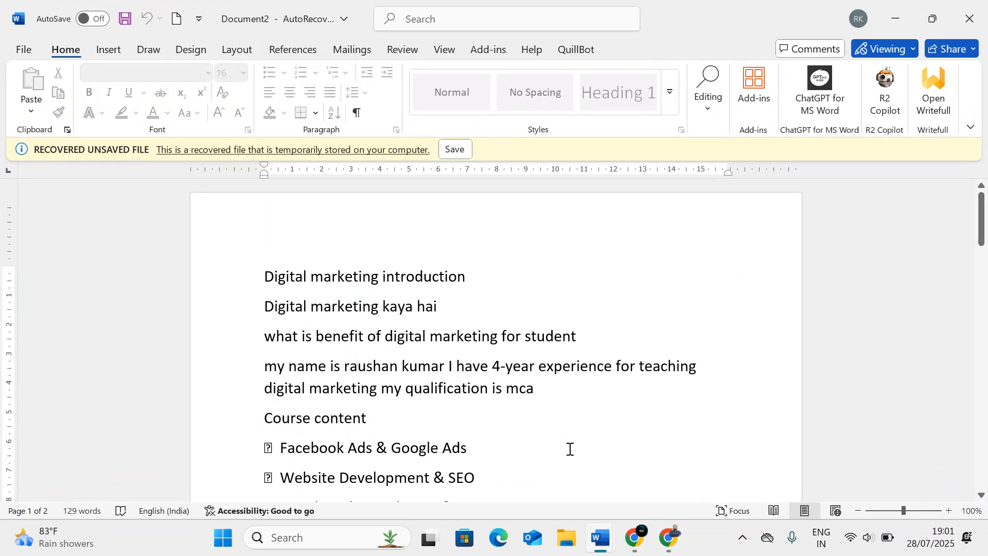
key("alt+Tab")
key("alt+Tab")
key("alt+Tab")
key("alt+Tab")
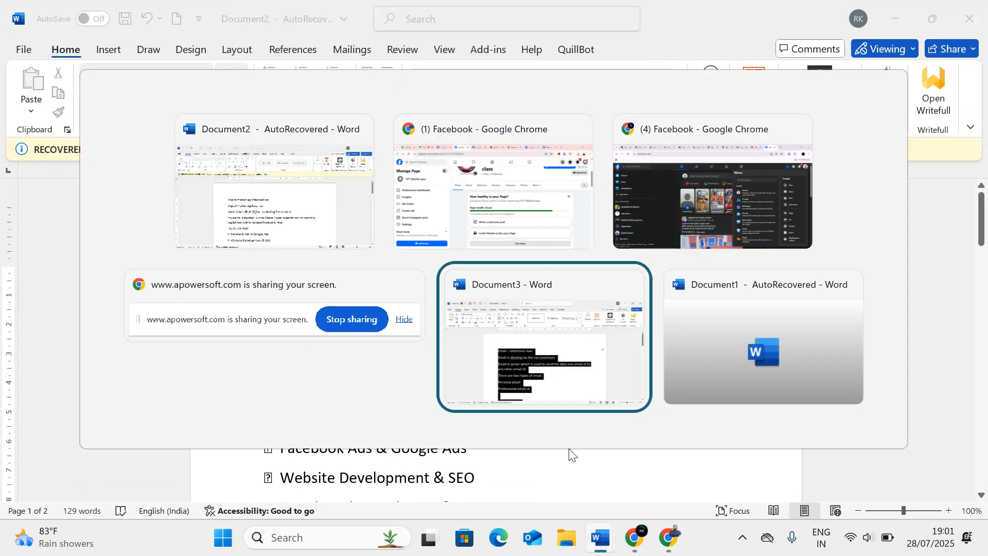
key("alt+Tab")
key("alt+Tab")
key("alt+Tab")
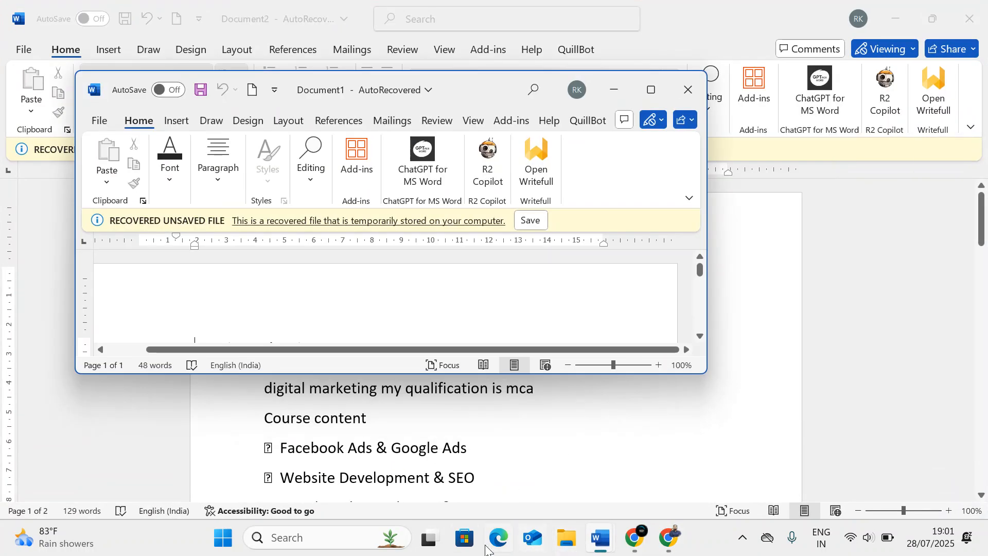
left_click(506, 545)
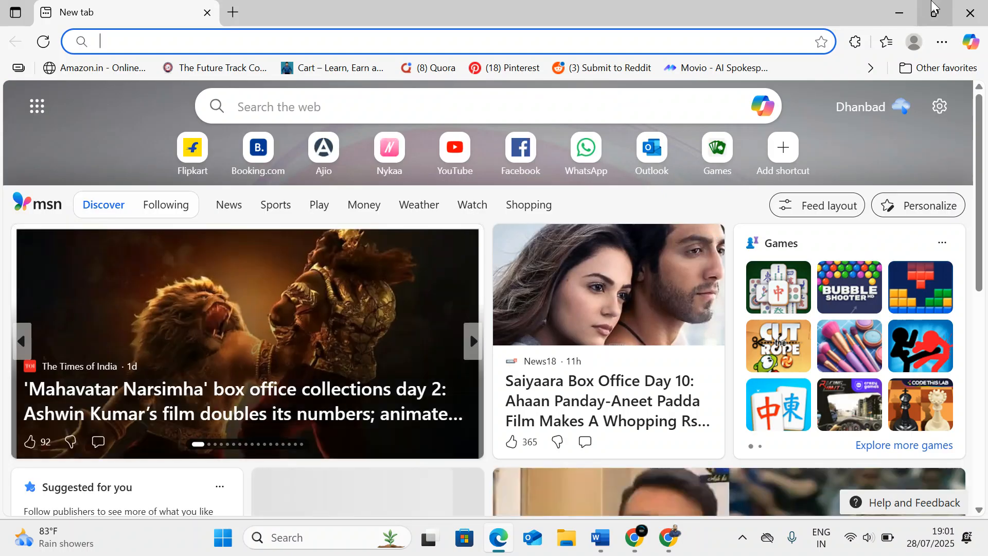
- Minimize every open window to the desktop and open Facebook Ads.pdf
left_click(909, 24)
left_click(895, 18)
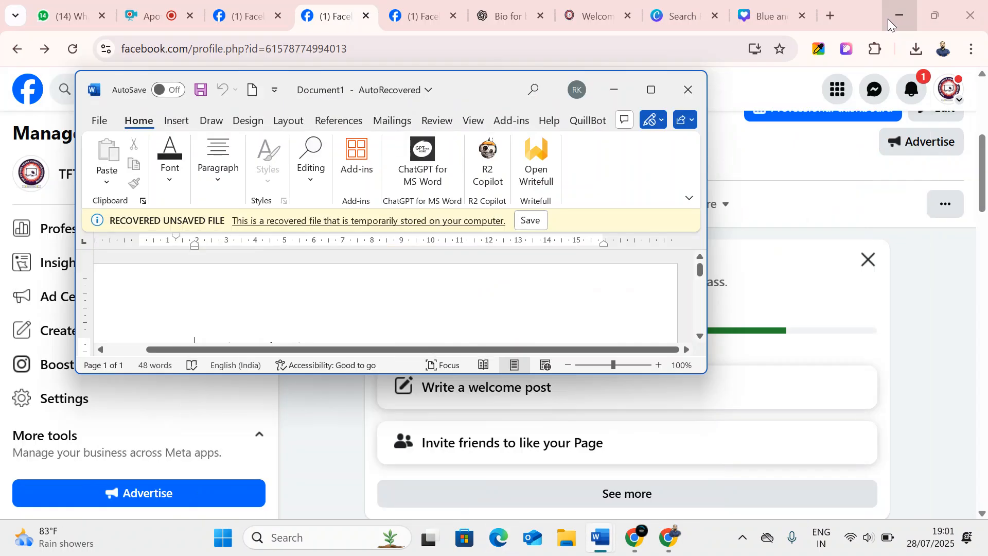
left_click(888, 19)
left_click(889, 18)
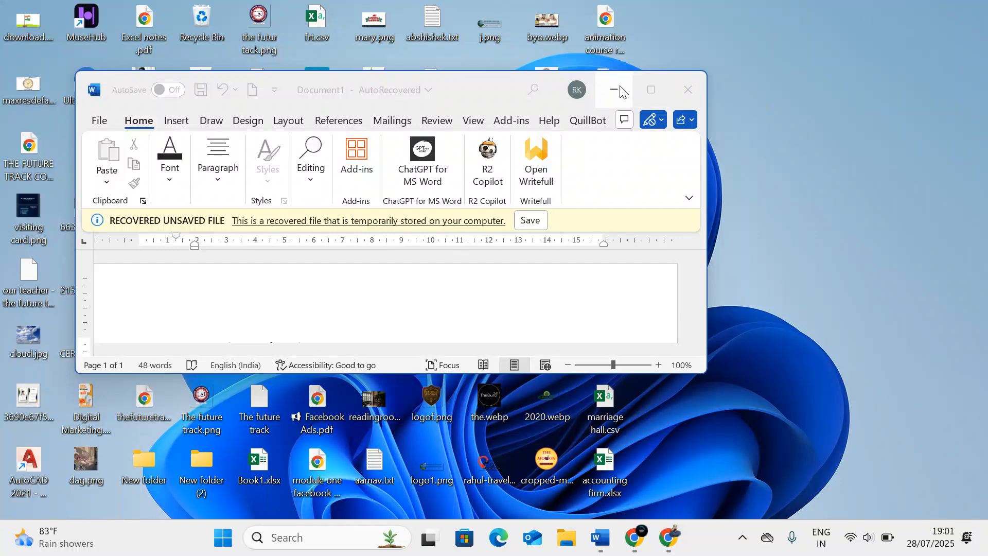
left_click(613, 90)
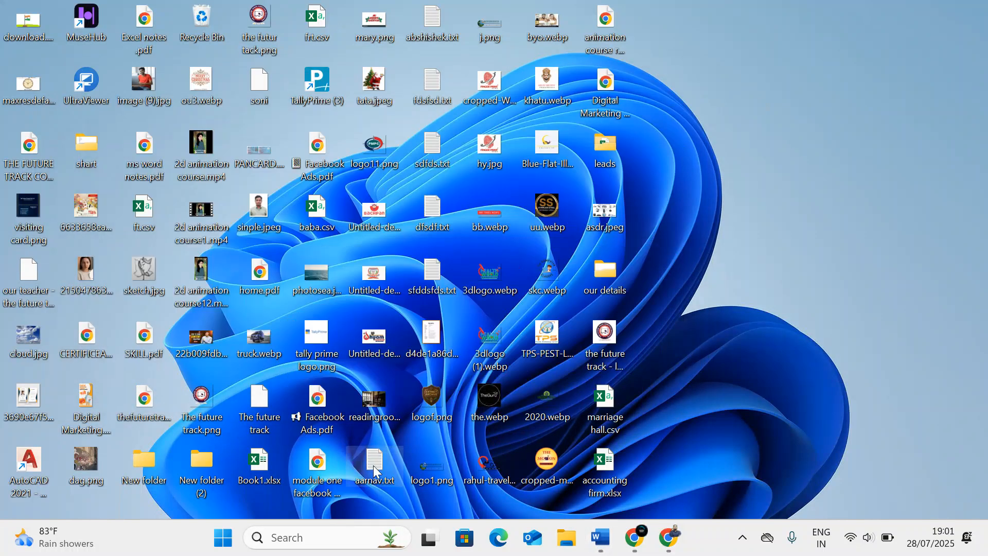
double_click(326, 432)
scroll(455, 273, "down", 6)
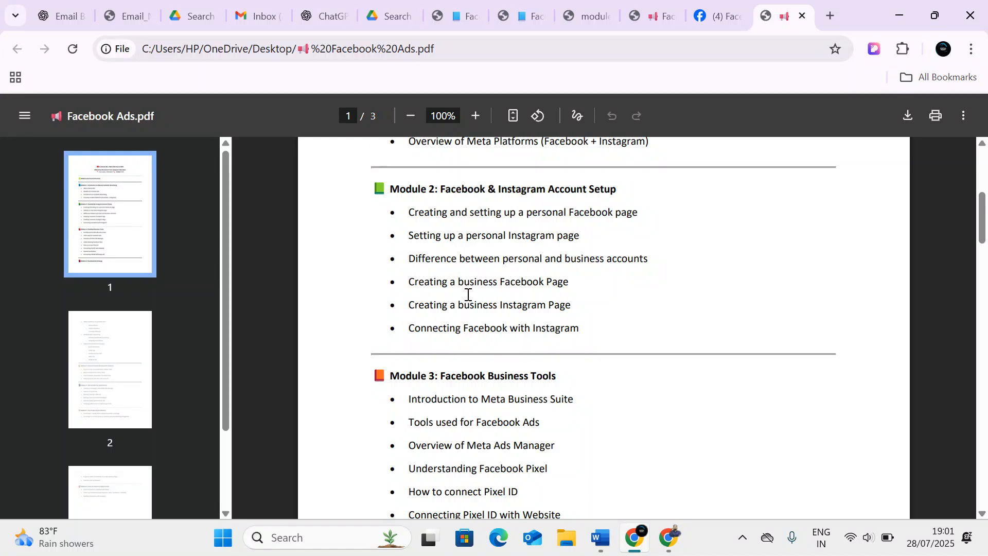
- Highlight the personal vs business accounts, business Pages, and Facebook–Instagram connection topics
left_click_drag(409, 259, 543, 281)
left_click_drag(428, 293, 564, 302)
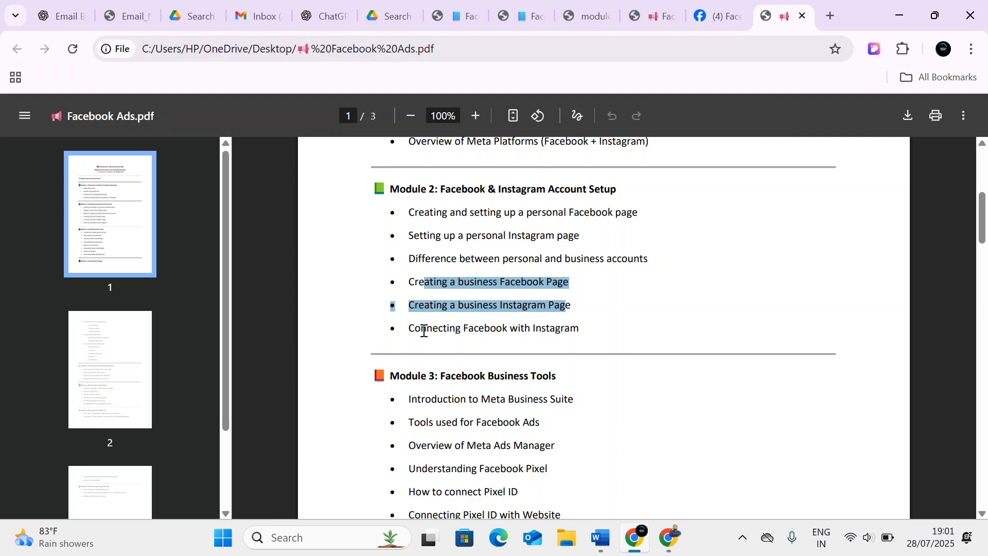
left_click_drag(417, 329, 605, 332)
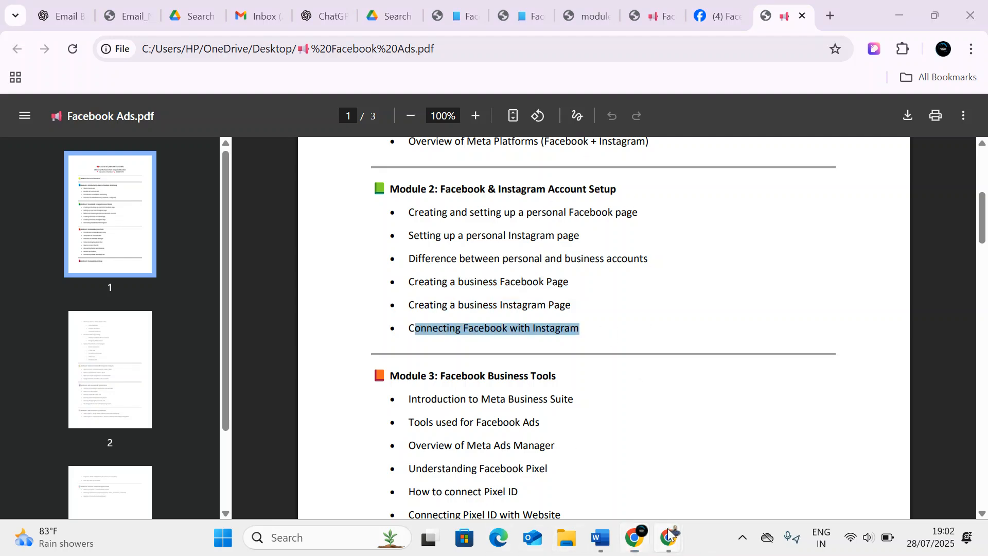
- Open a new Chrome tab and highlight the Introduction to Meta Business Suite topic
mouse_move(669, 537)
left_click(579, 463)
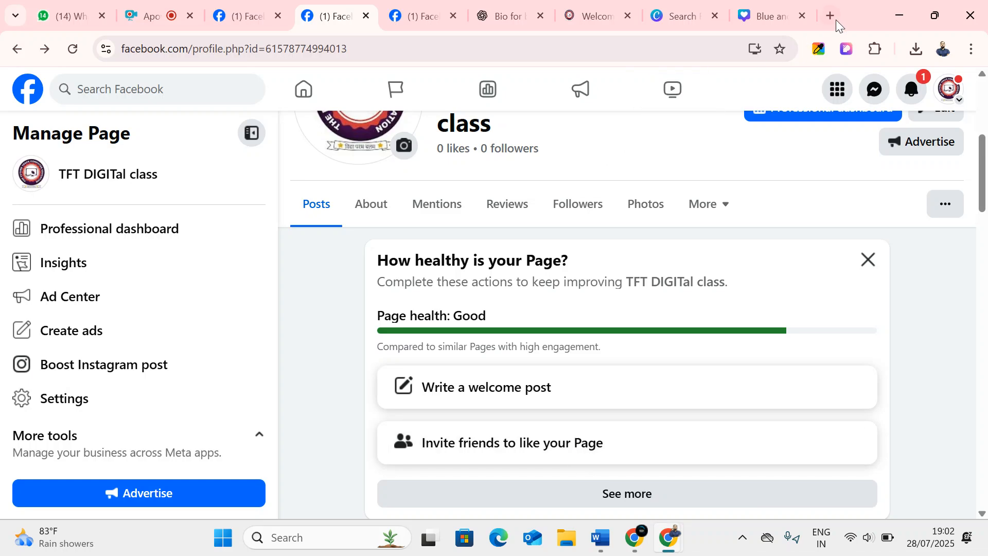
left_click(830, 15)
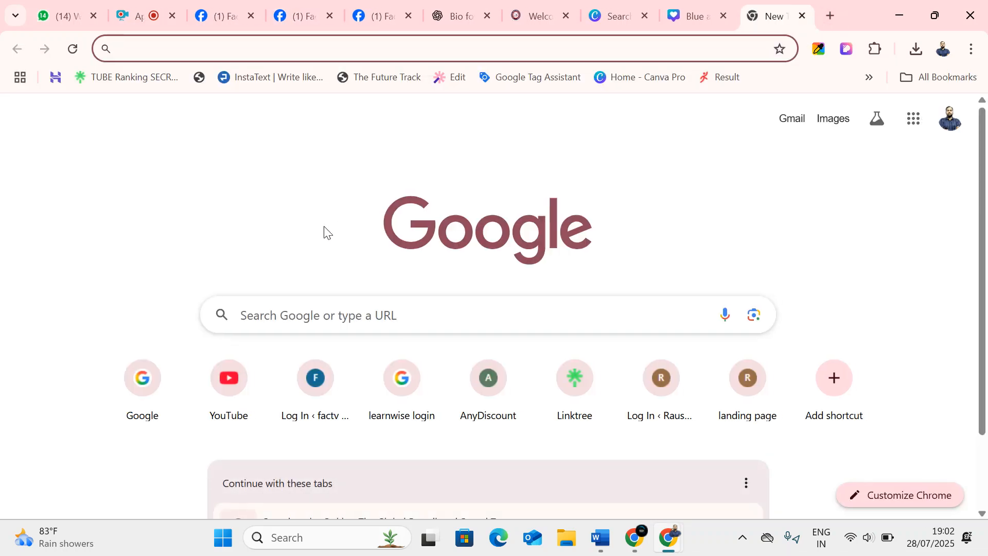
key("alt+Tab")
left_click_drag(407, 398, 633, 395)
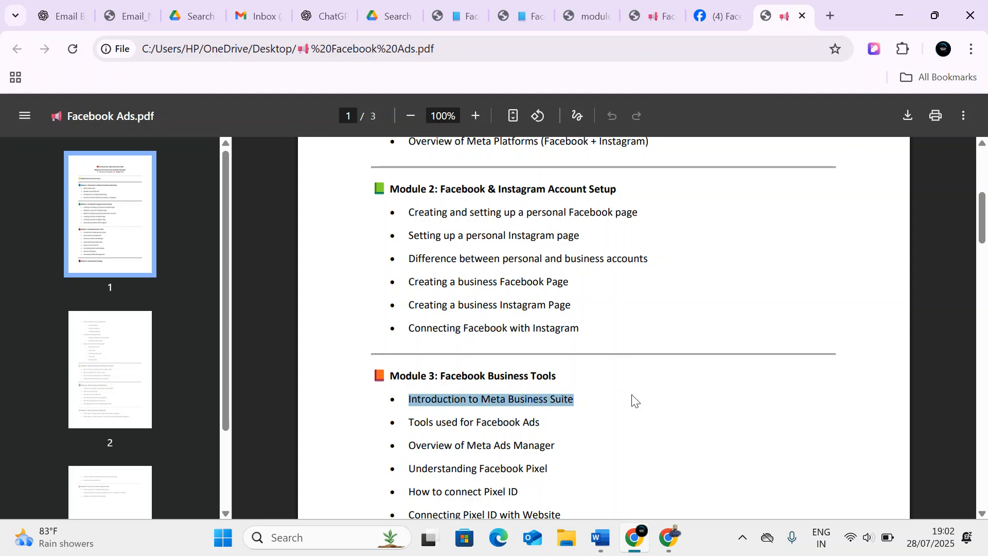
key("alt+Tab")
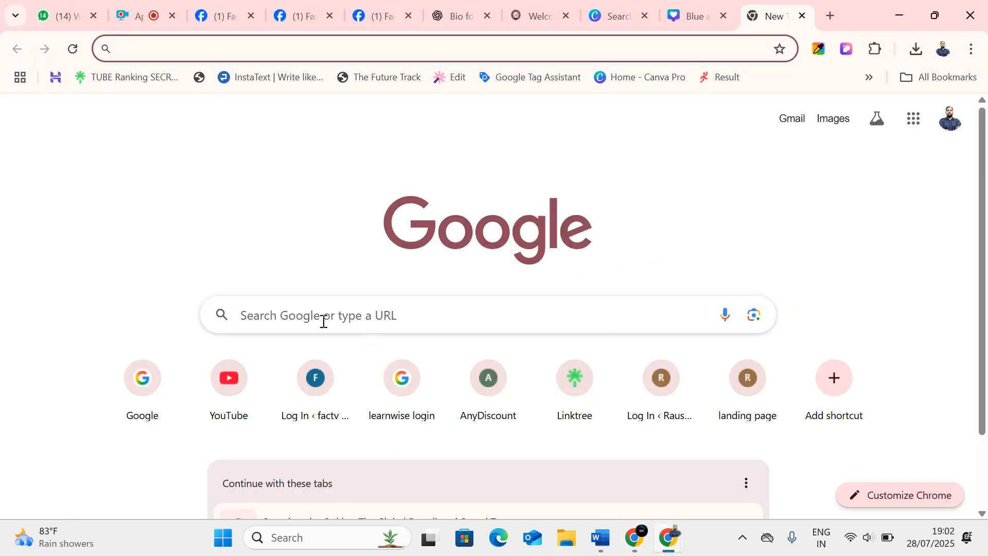
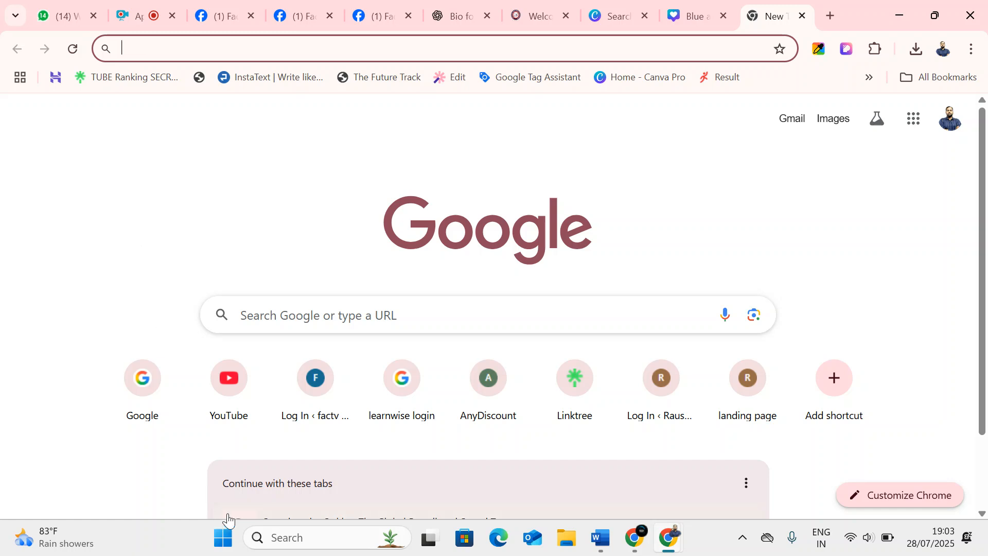
left_click(634, 537)
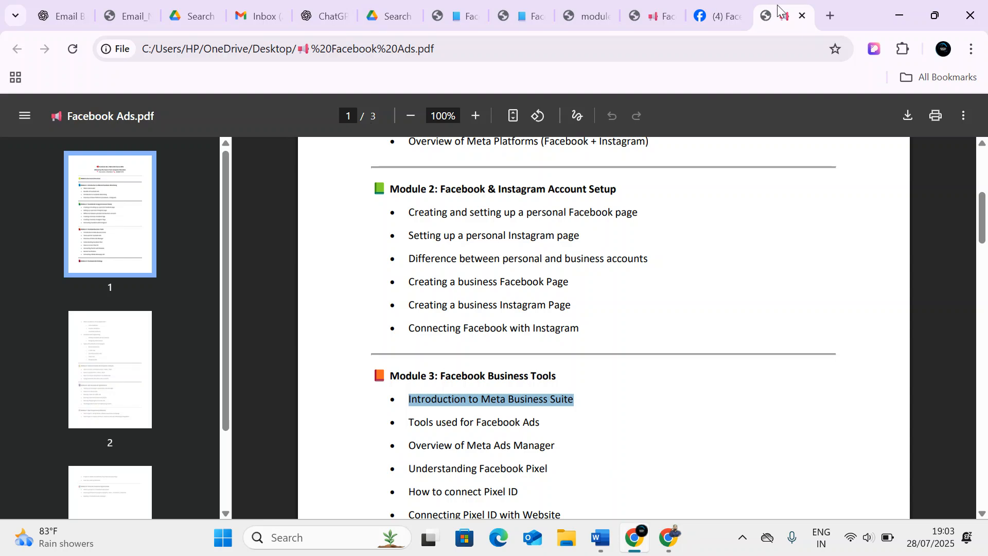
left_click(835, 20)
left_click(664, 6)
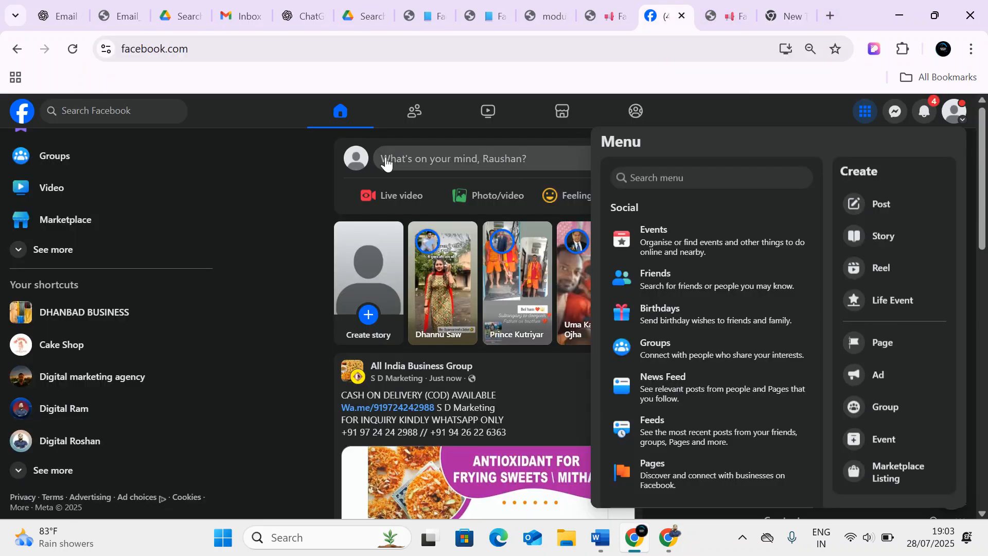
left_click(953, 117)
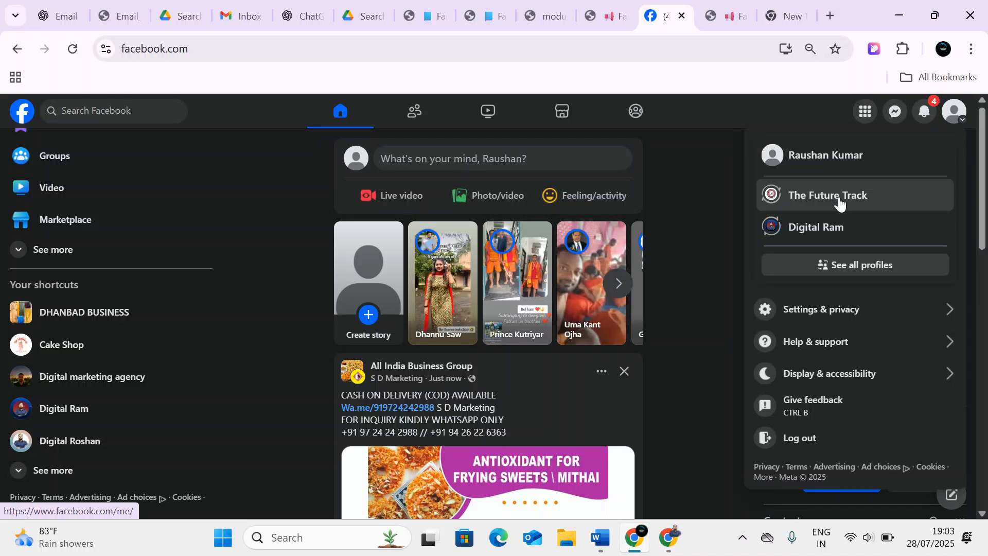
left_click(838, 198)
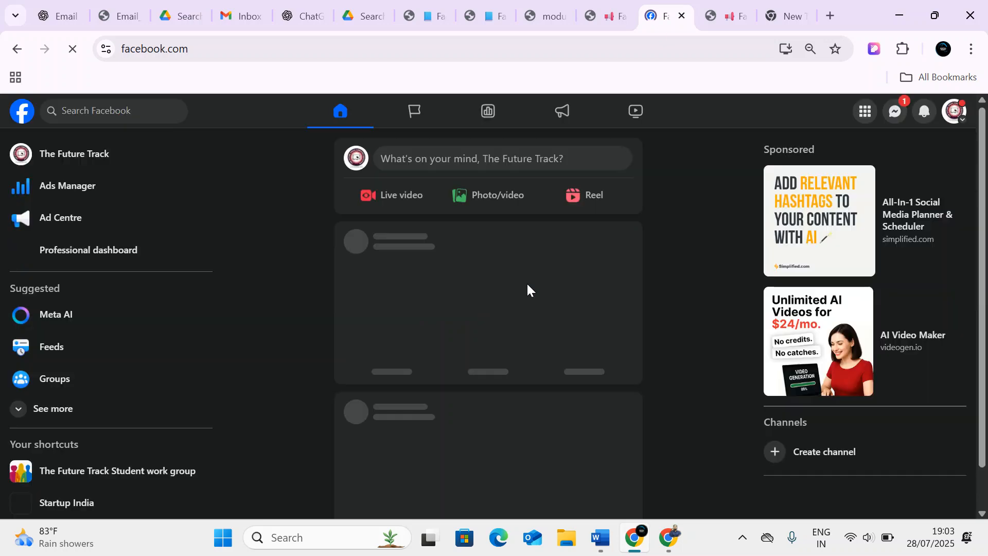
left_click(110, 152)
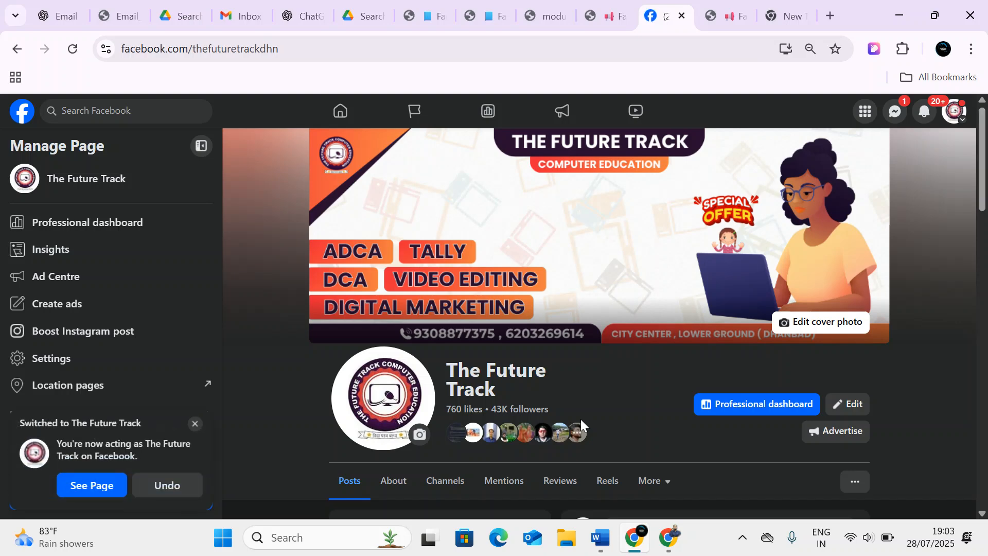
- In a new tab, search the web for 'meta' to find Meta Business Suite
left_click(830, 15)
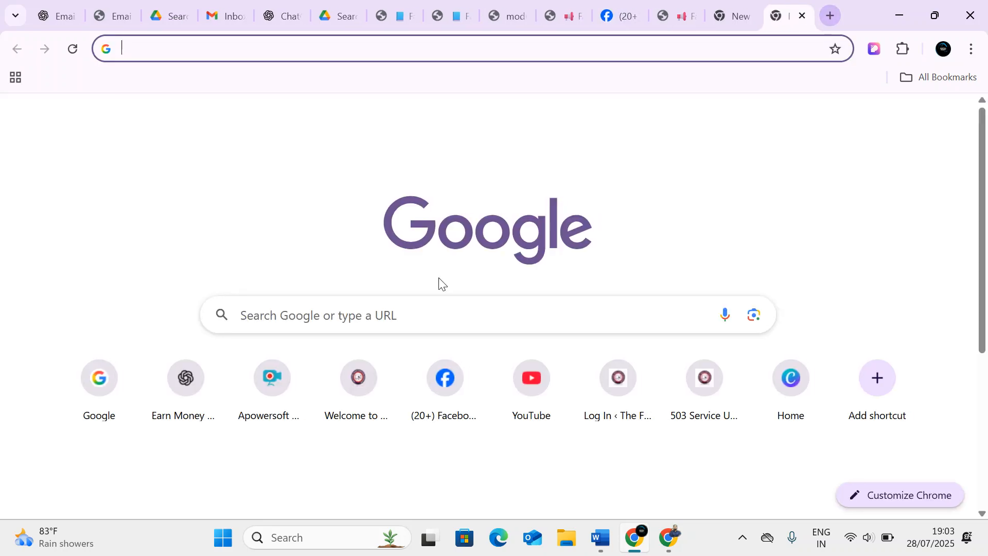
left_click(346, 311)
type("meta")
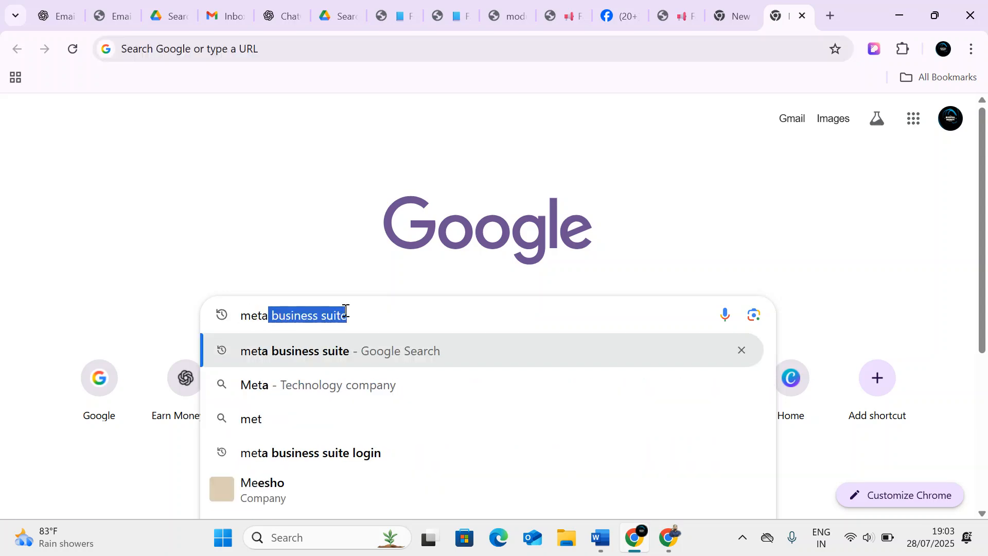
key("Return")
scroll(82, 417, "down", 7)
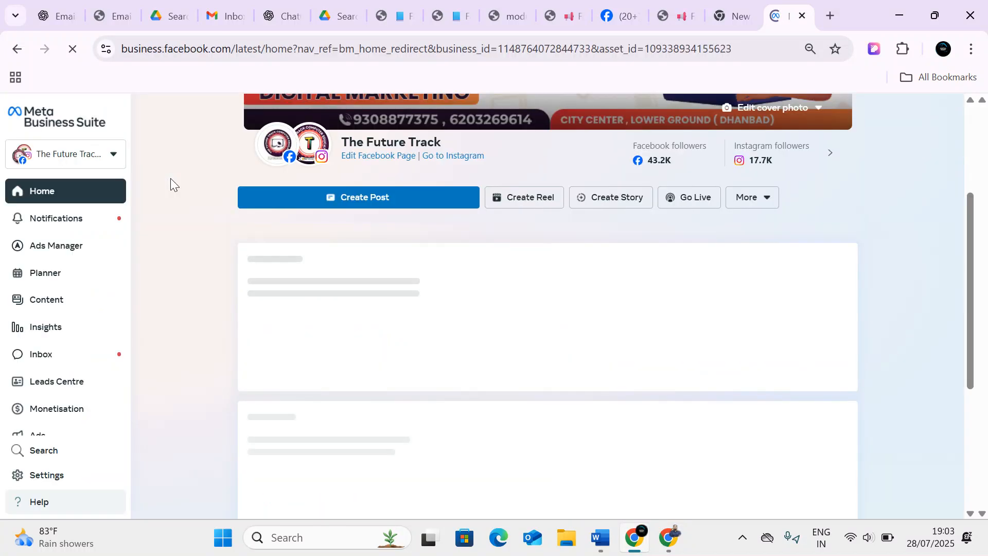
scroll(359, 168, "up", 4)
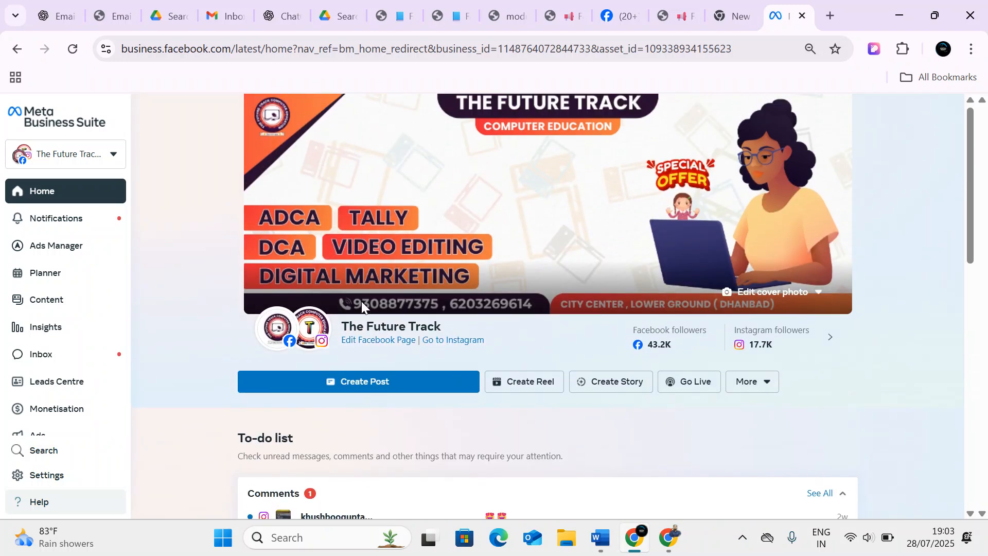
- View the More create options, then scroll through the to-do list, weekly plan and planner
mouse_move(323, 334)
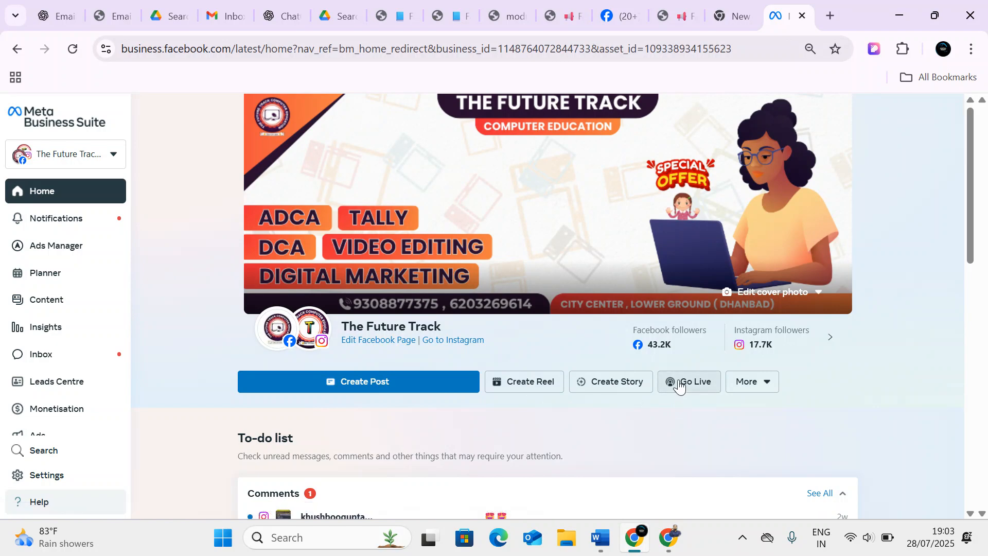
left_click(766, 391)
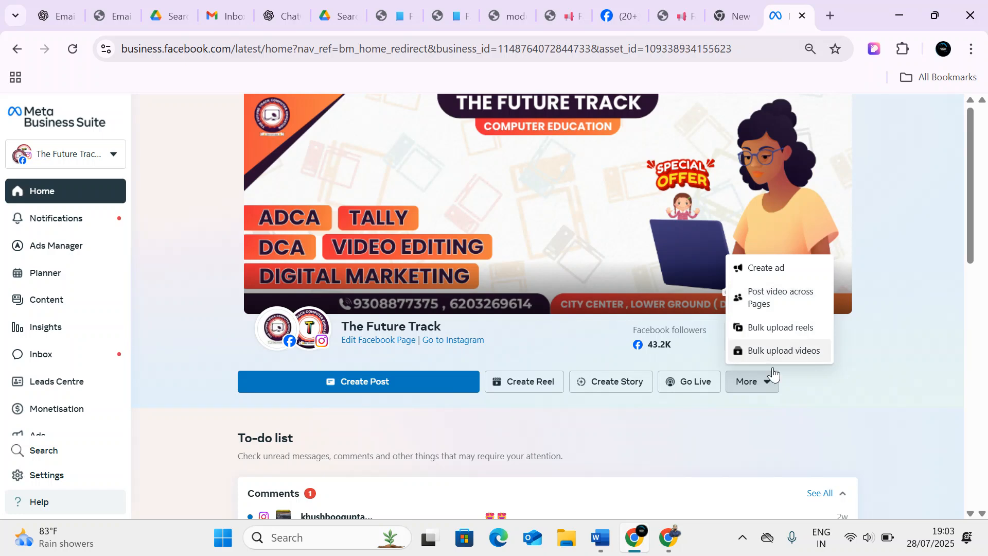
scroll(551, 393, "down", 3)
scroll(551, 393, "down", 6)
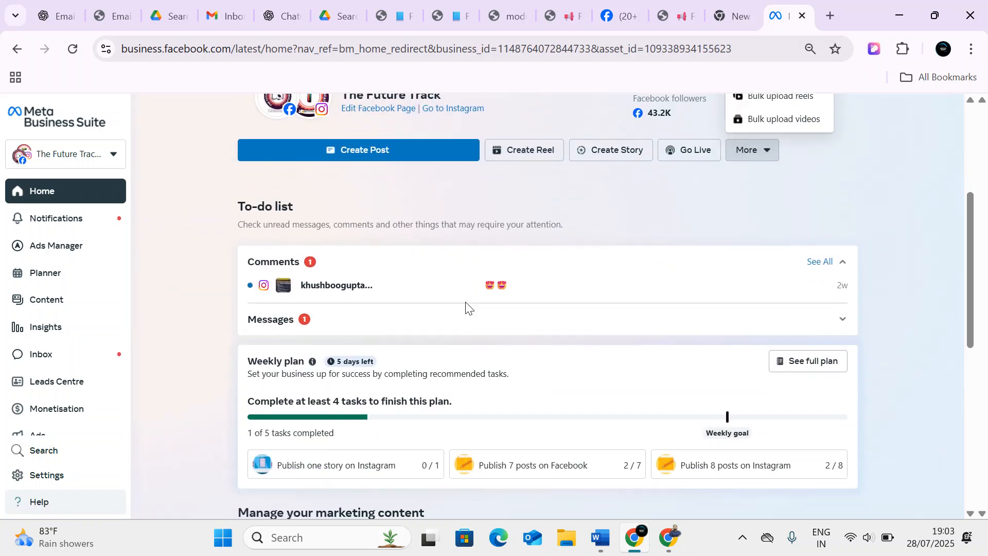
scroll(497, 300, "down", 3)
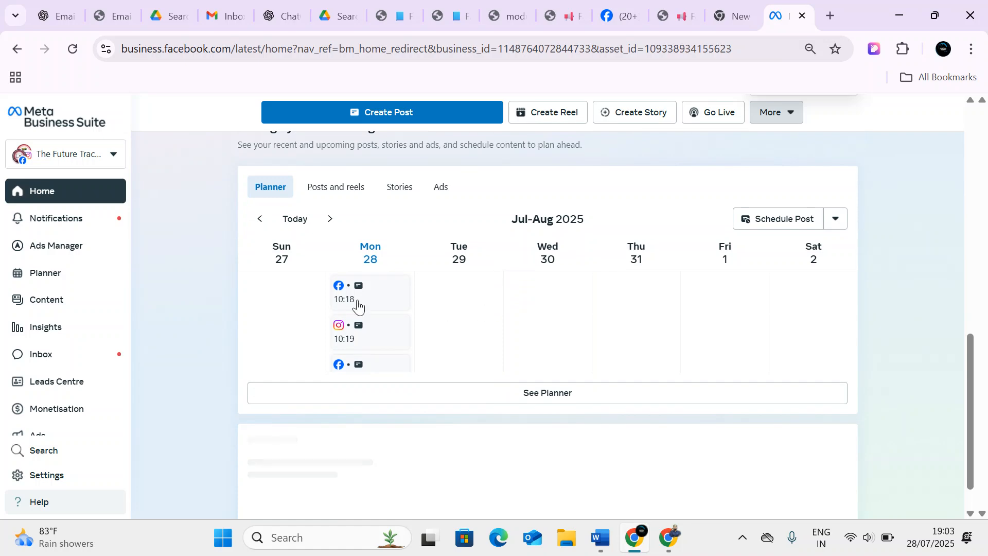
scroll(655, 287, "down", 3)
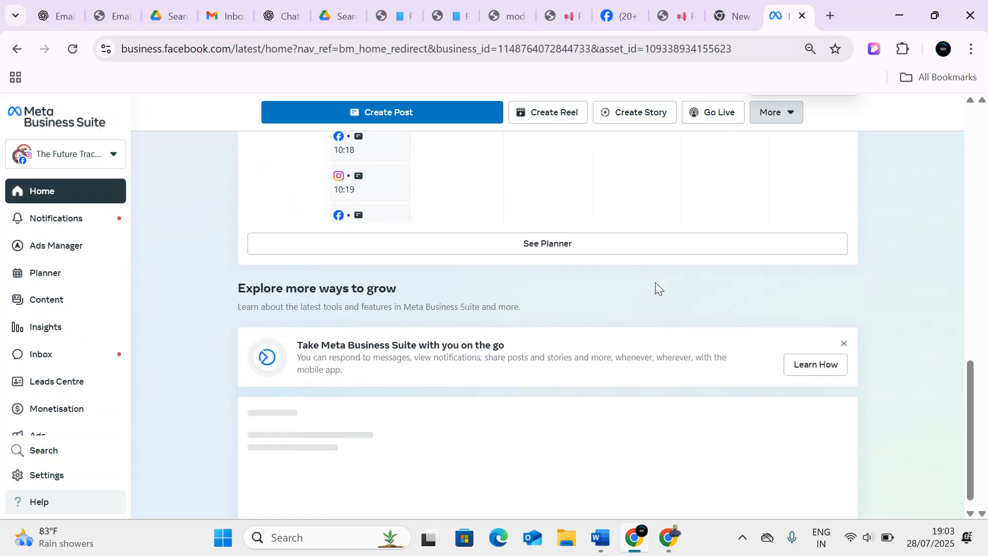
scroll(647, 309, "up", 2)
scroll(649, 309, "down", 4)
scroll(649, 310, "down", 3)
scroll(649, 310, "up", 3)
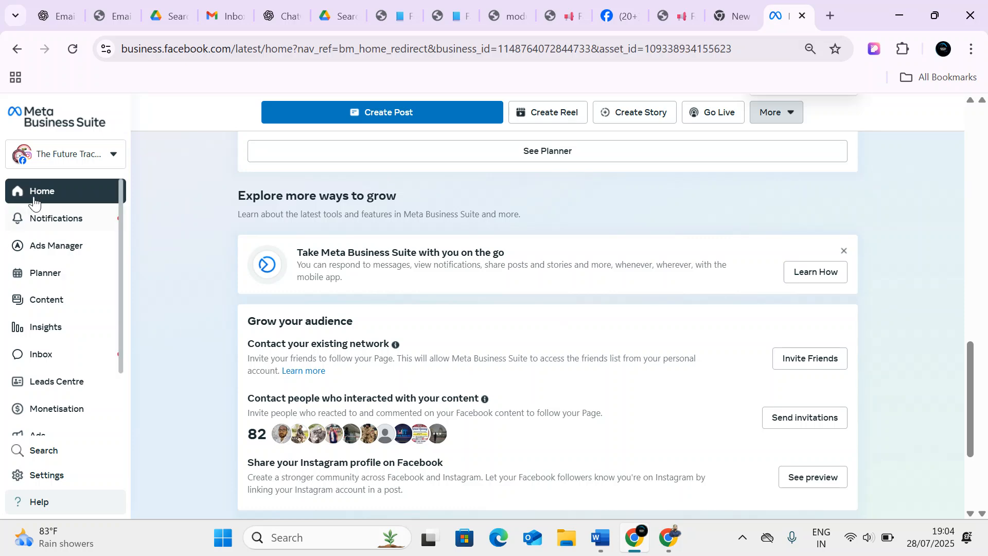
- Open Insights, highlight the 470 Facebook and 5.7K Instagram reach totals, and browse all insights
left_click(48, 326)
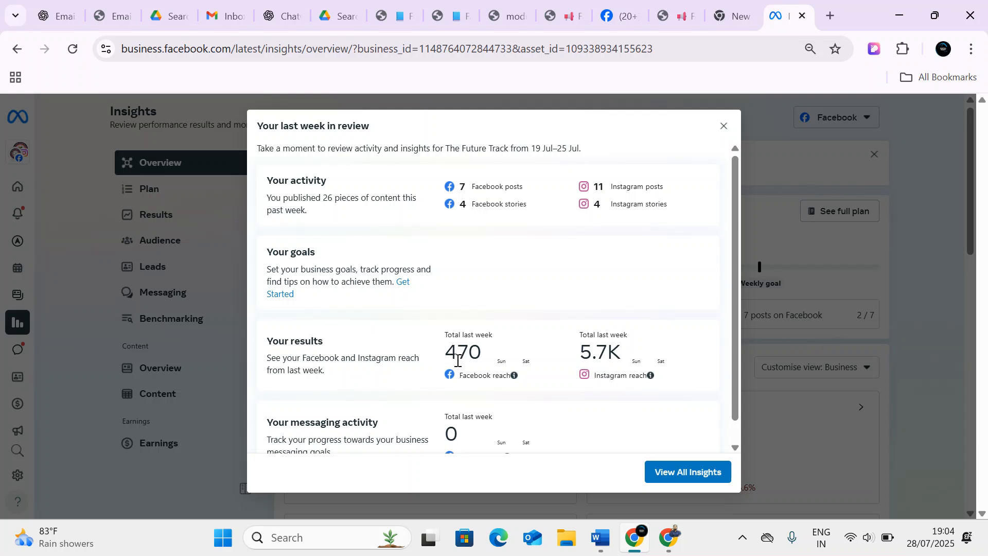
left_click_drag(439, 365, 497, 358)
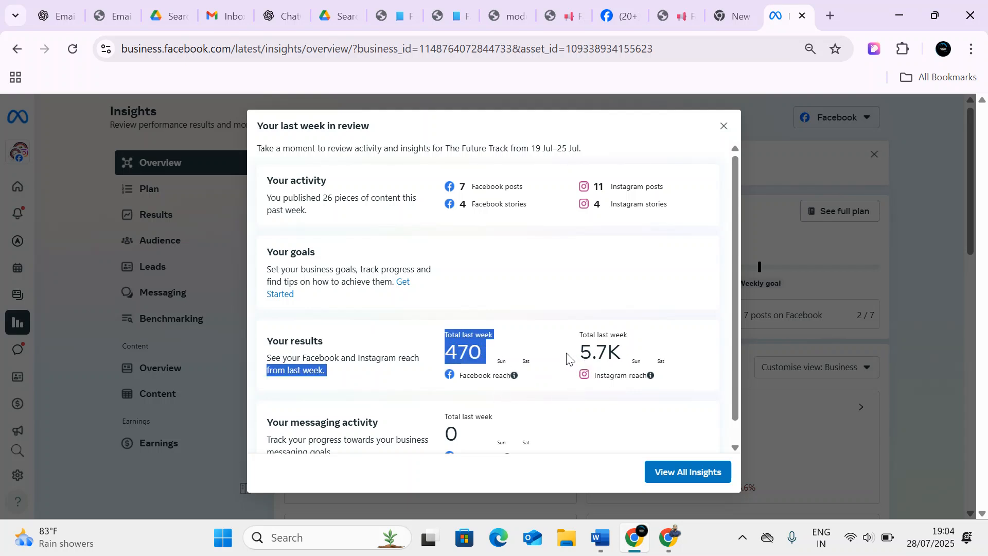
left_click_drag(566, 355, 638, 354)
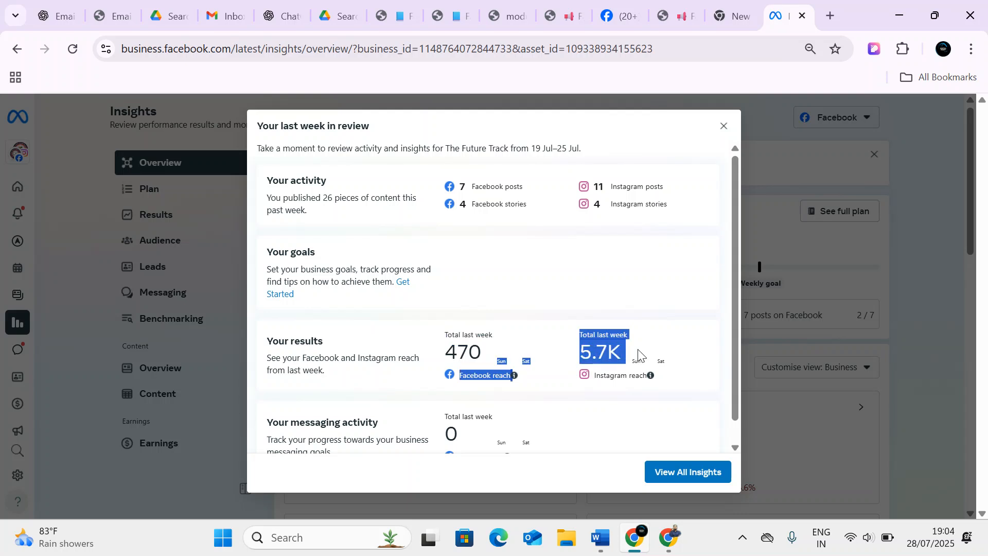
scroll(496, 364, "down", 1)
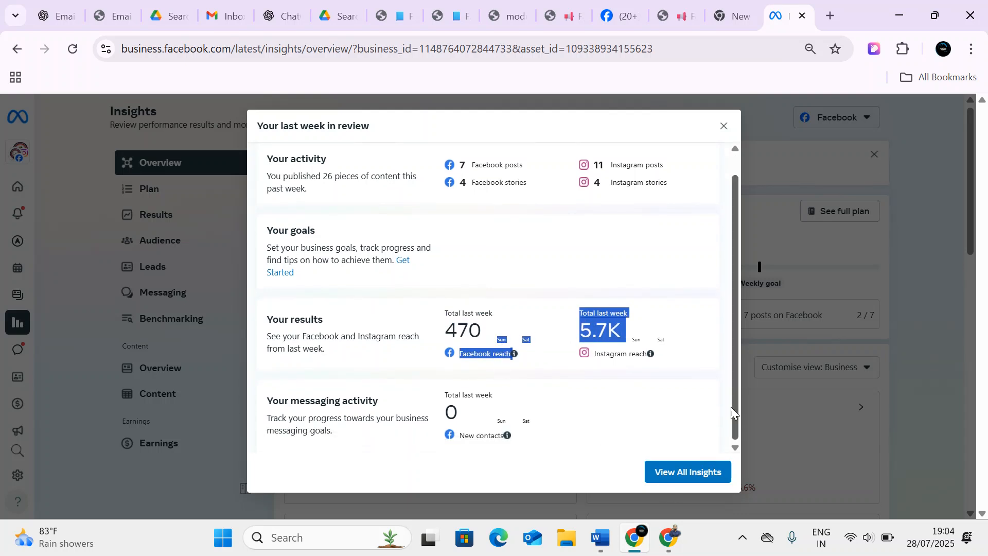
left_click(698, 480)
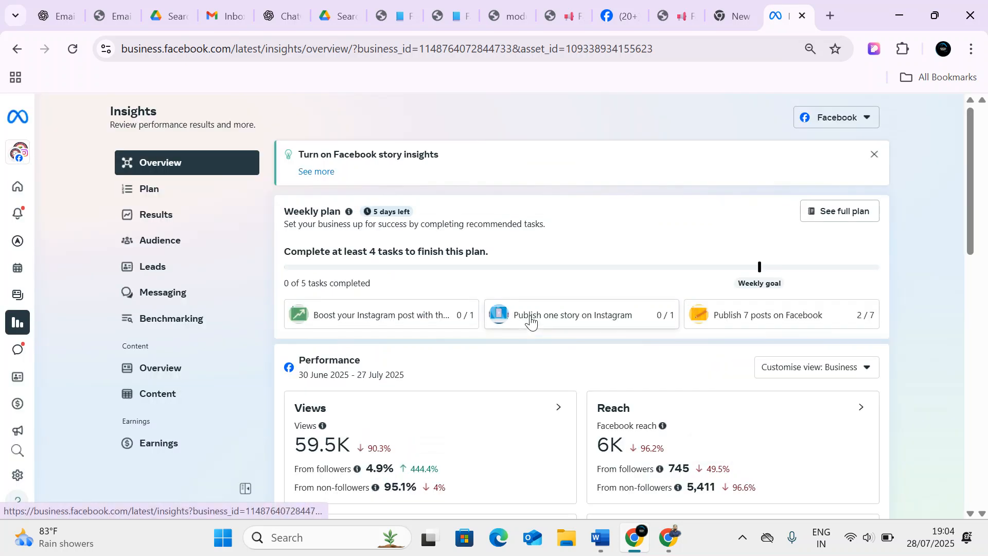
scroll(489, 413, "down", 3)
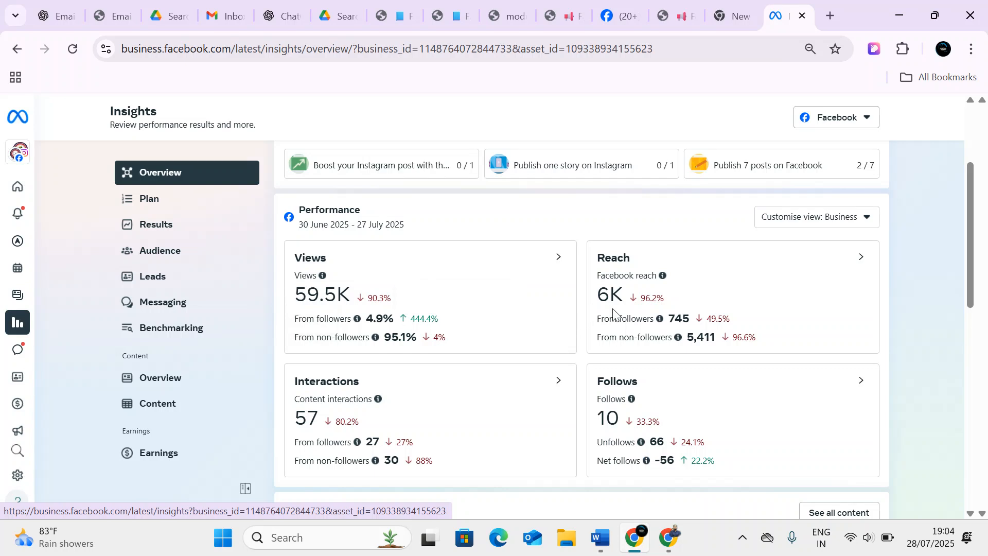
scroll(461, 374, "down", 5)
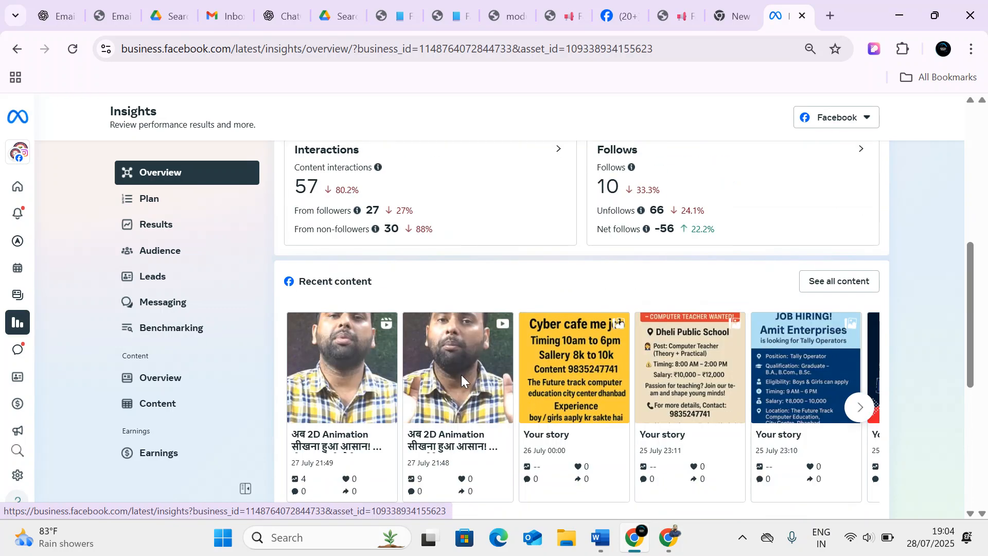
scroll(484, 331, "down", 1)
scroll(484, 331, "down", 4)
scroll(486, 386, "up", 12)
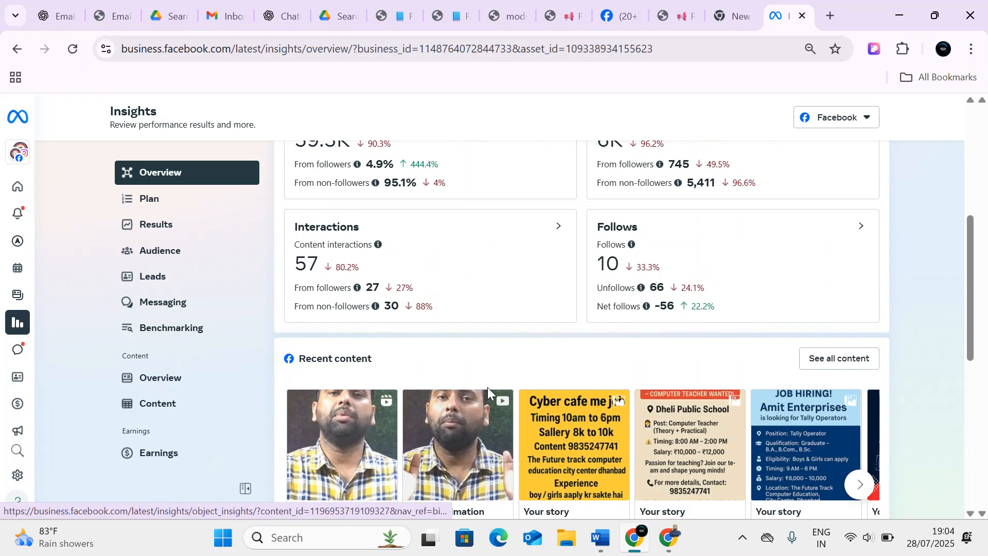
scroll(487, 392, "down", 10)
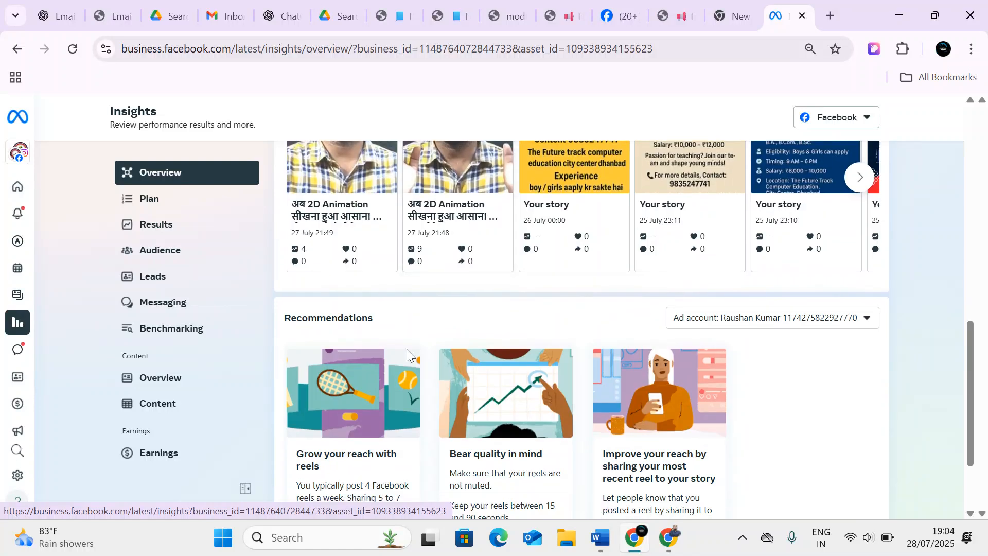
scroll(408, 308, "up", 2)
- Check the 2D Animation reel's stats (14 views, reach 9), preview it with sound, then go back
left_click(409, 232)
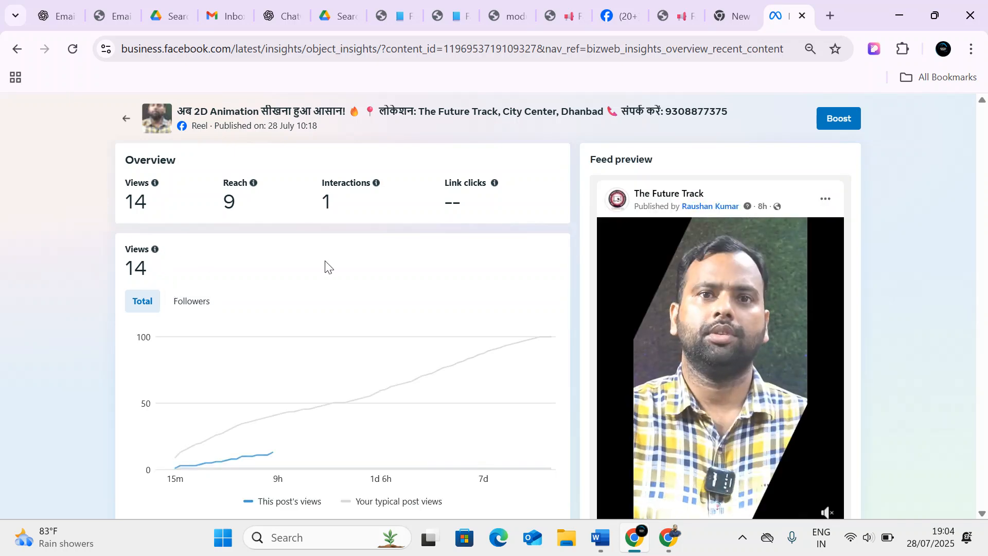
scroll(741, 439, "down", 2)
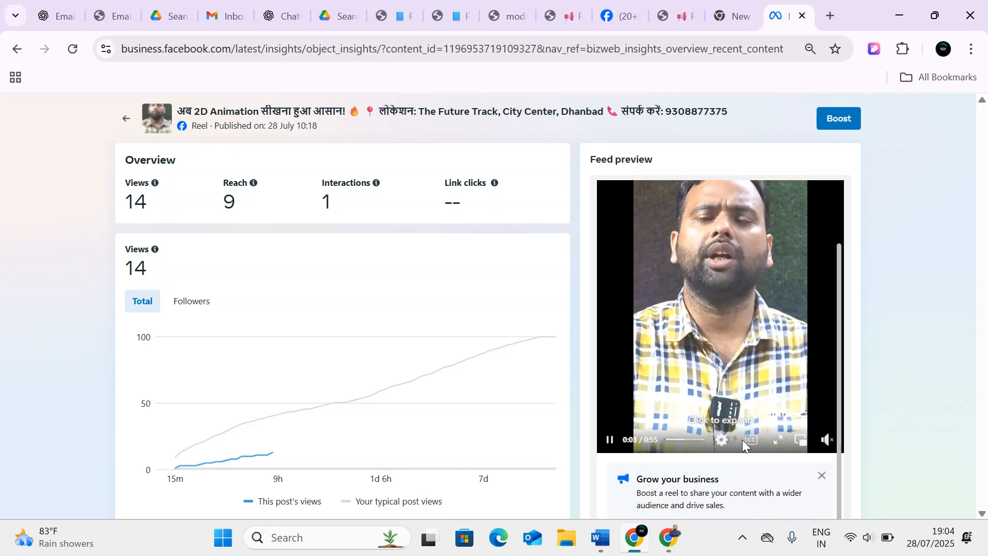
left_click(826, 437)
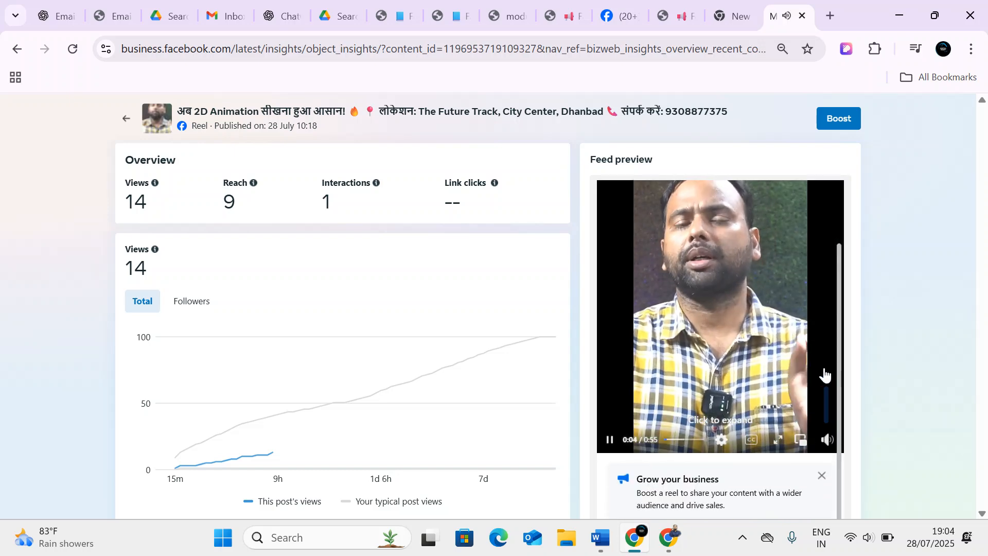
left_click(610, 438)
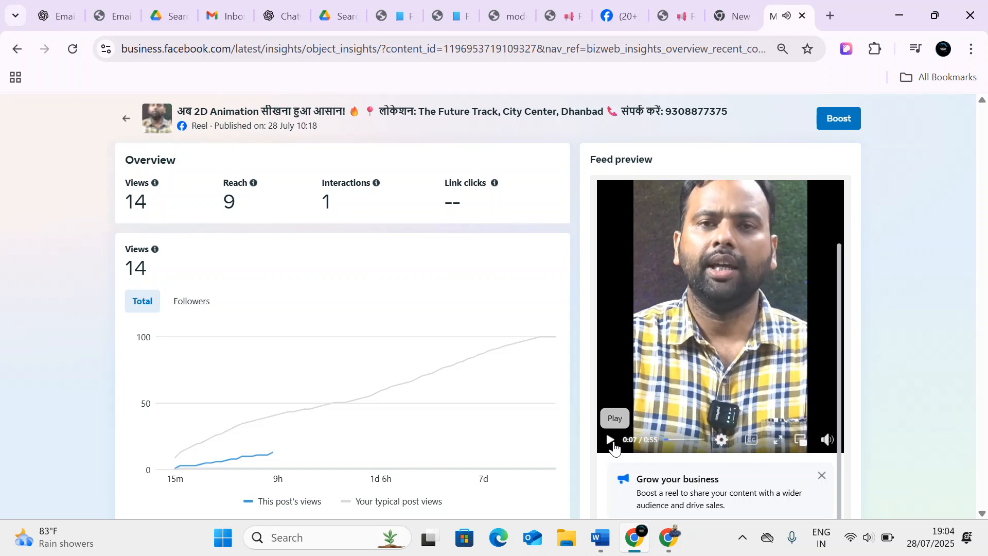
left_click(24, 50)
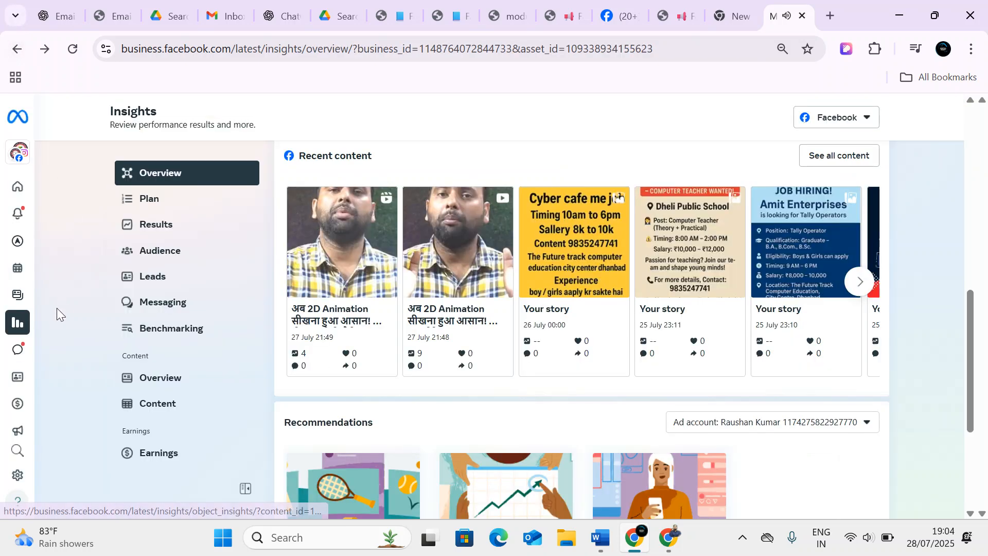
- Review the Monetisation overview's Status, Stars earnings and Your tools sections
mouse_move(71, 386)
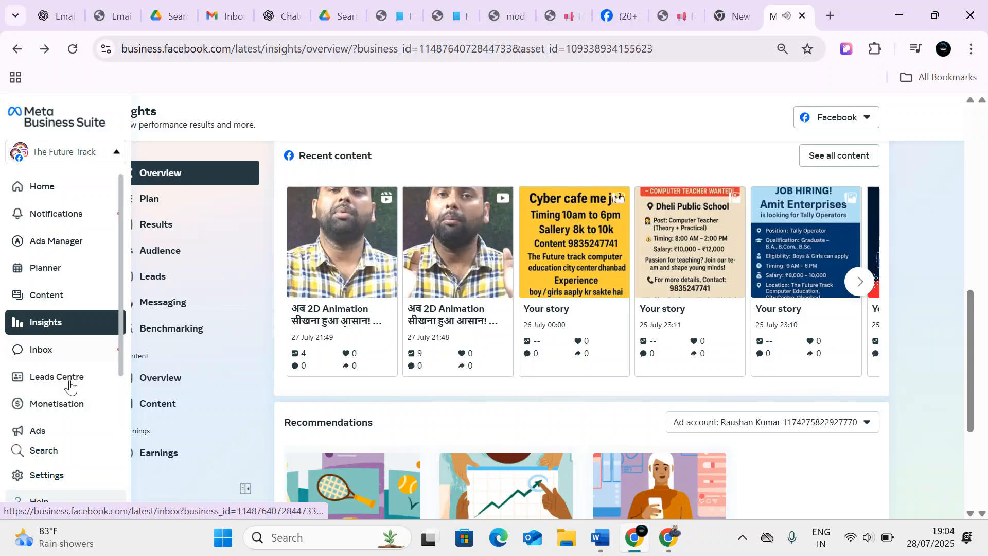
left_click(80, 410)
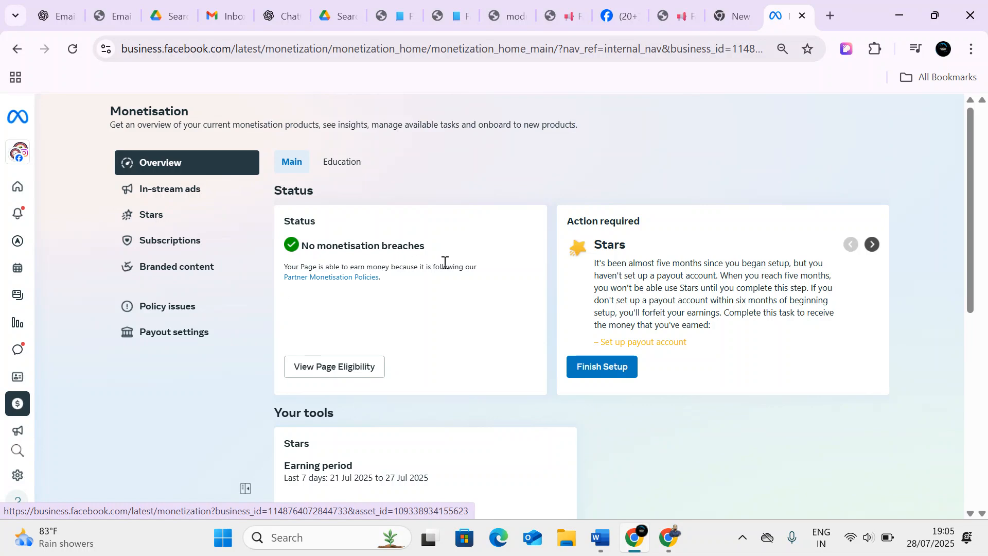
scroll(444, 263, "down", 4)
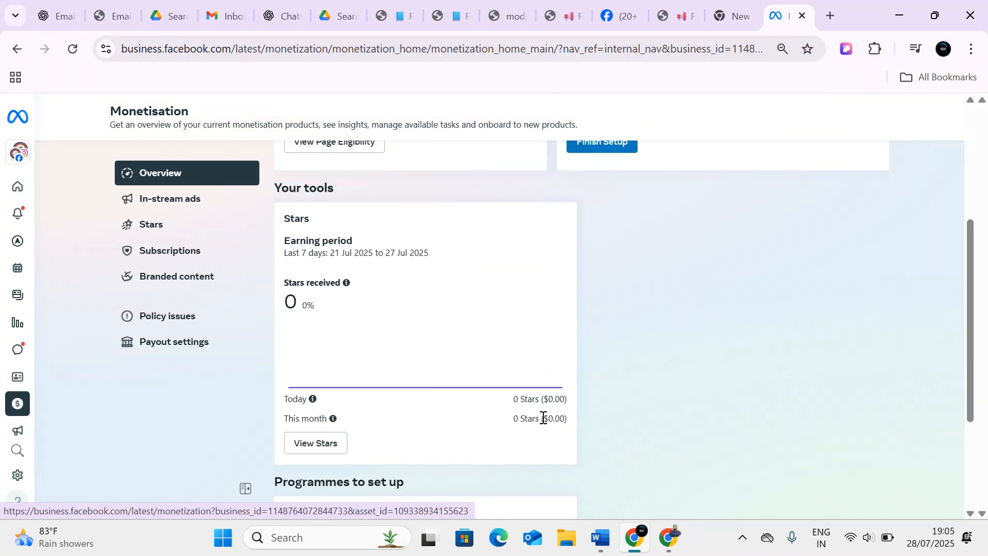
scroll(452, 375, "down", 3)
scroll(403, 269, "up", 3)
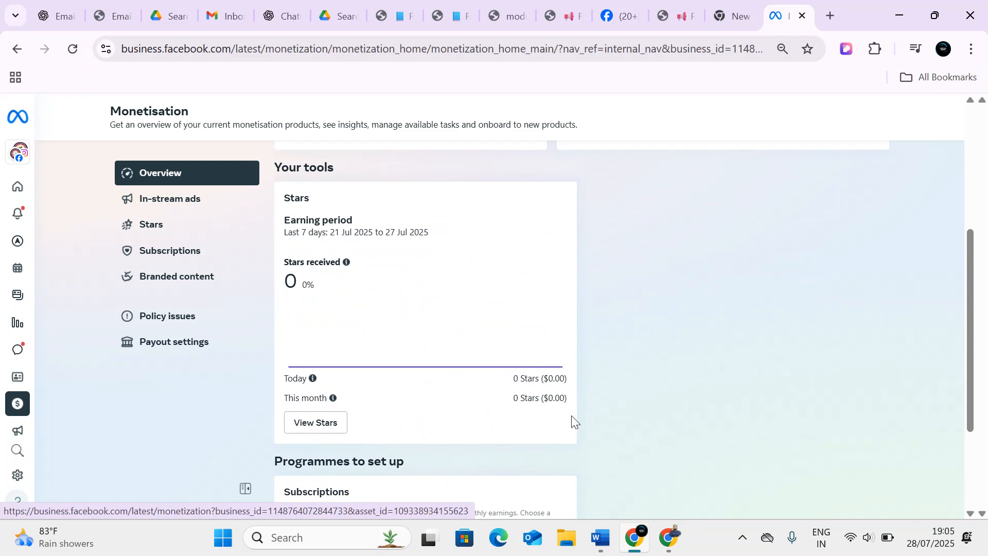
scroll(200, 309, "up", 5)
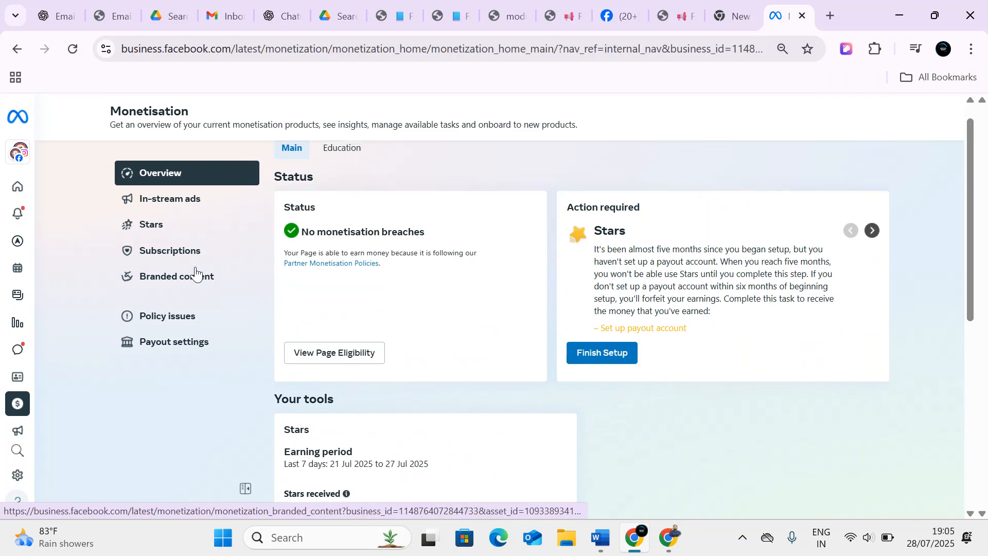
- Return to Home to see 43.2K Facebook and 17.7K Instagram followers and the to-do list
mouse_move(18, 203)
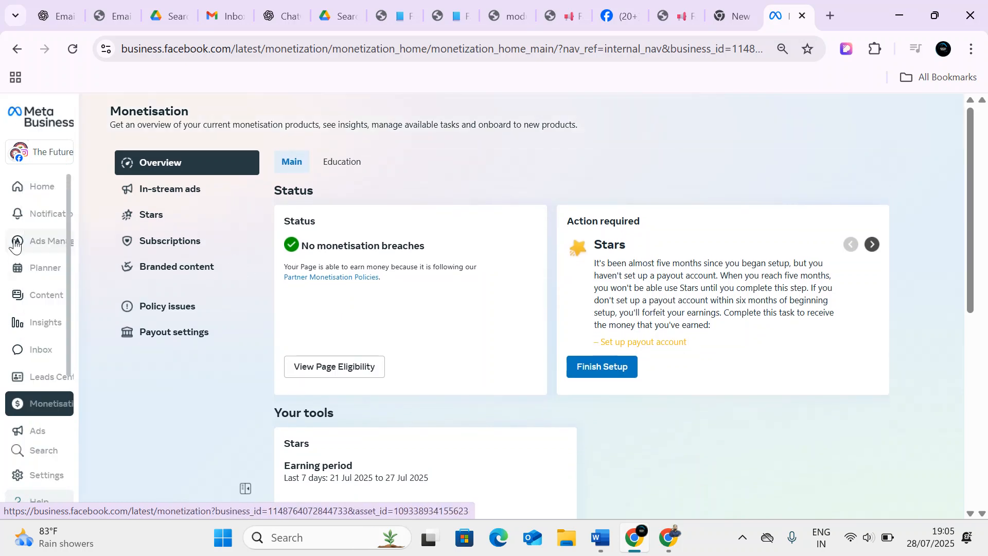
left_click(45, 200)
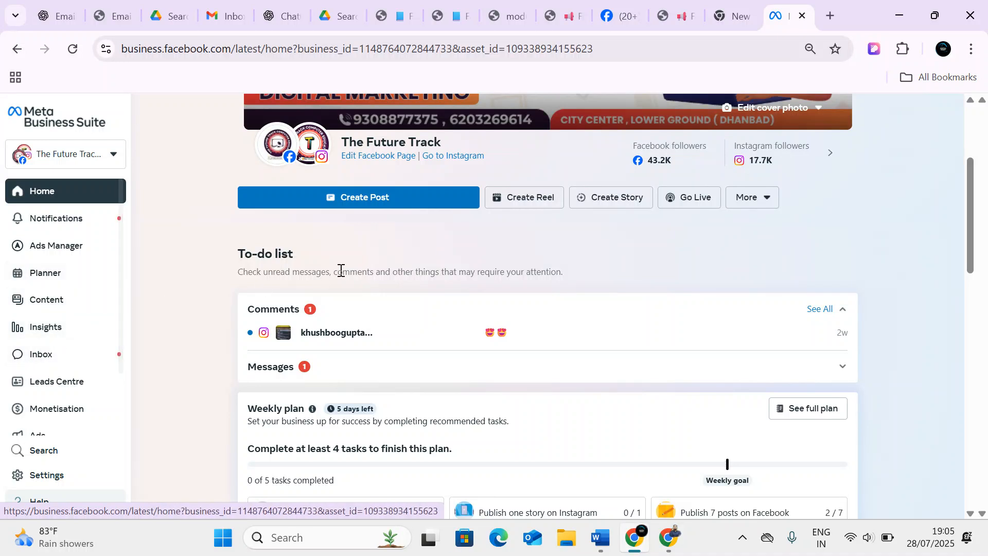
scroll(337, 269, "down", 8)
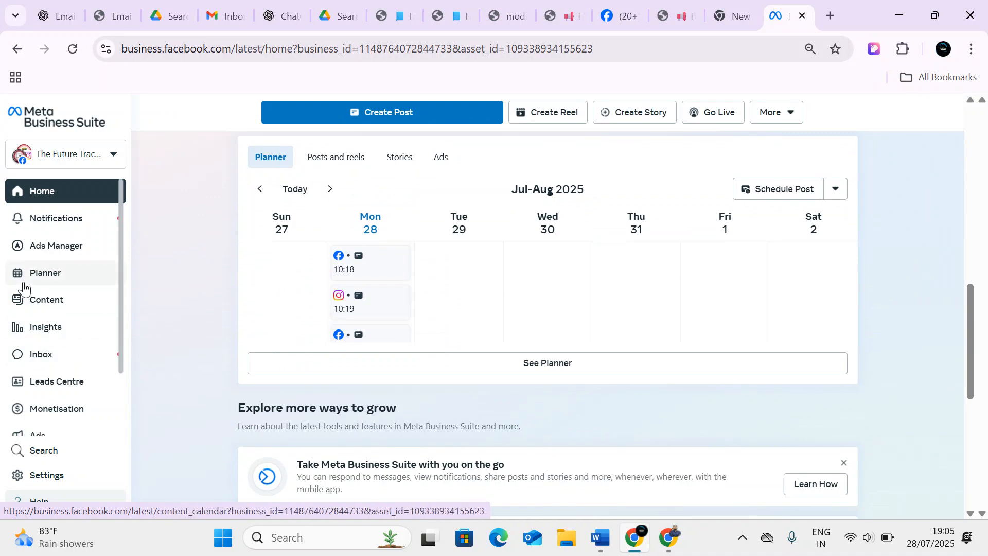
scroll(302, 230, "up", 10)
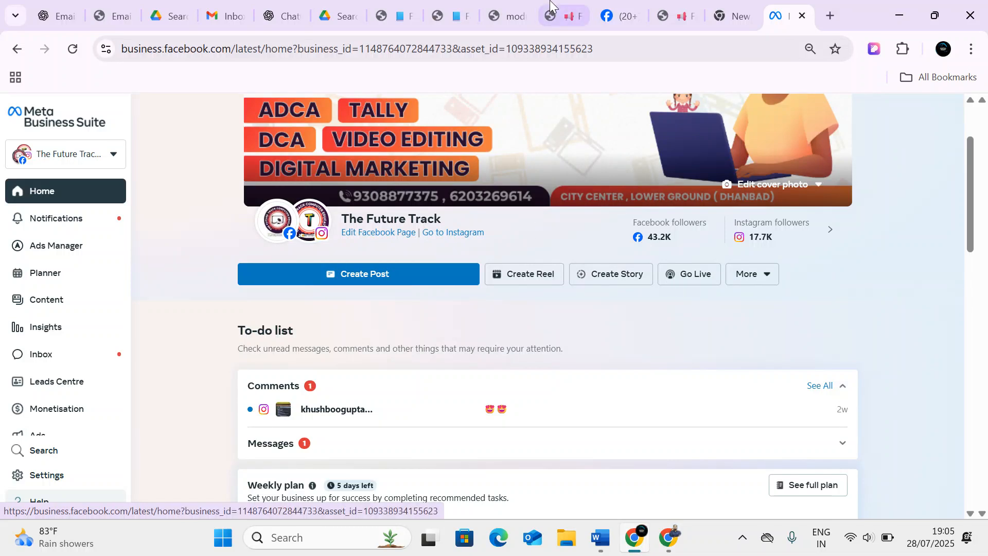
- Compare with the Facebook Page tab, then try Create Story and the portfolio list without changes
left_click(617, 15)
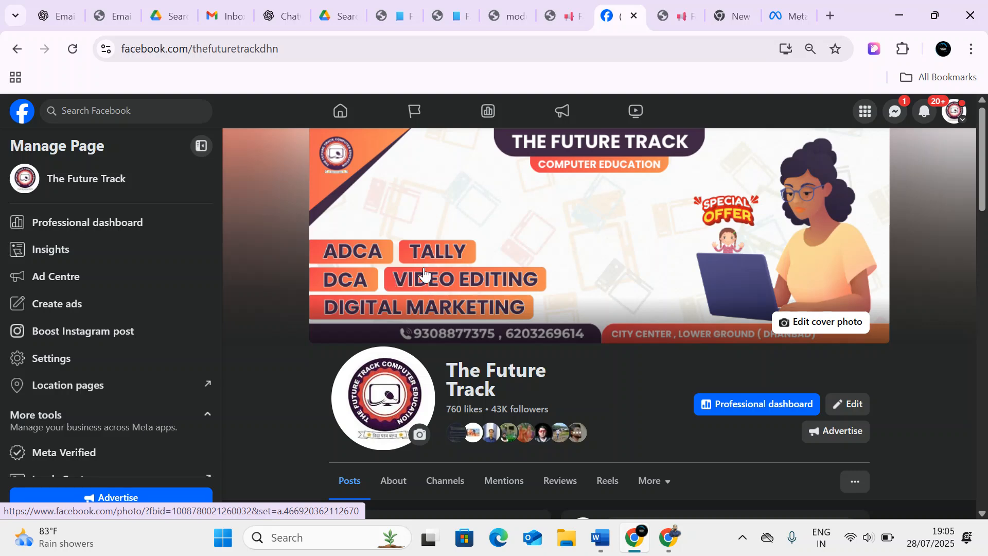
left_click(785, 12)
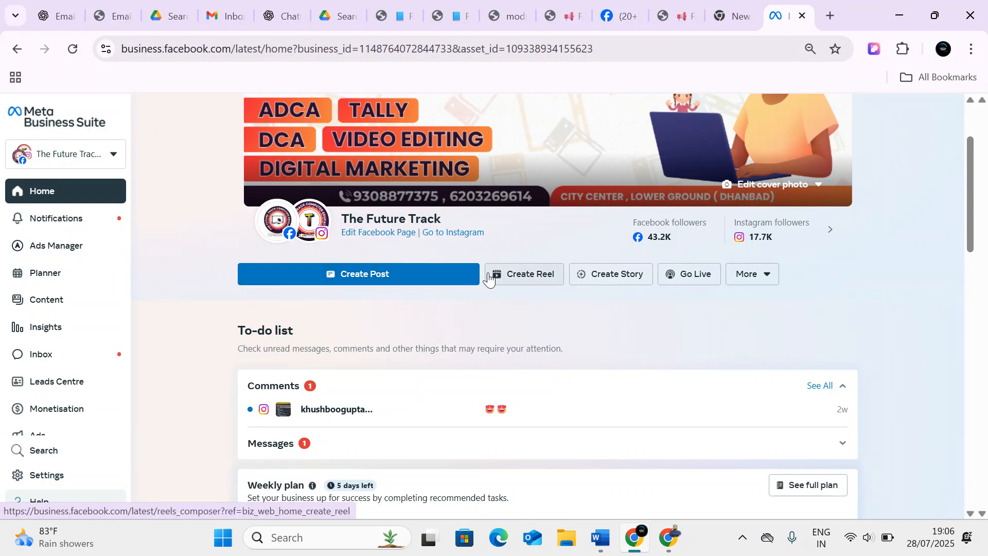
left_click(588, 277)
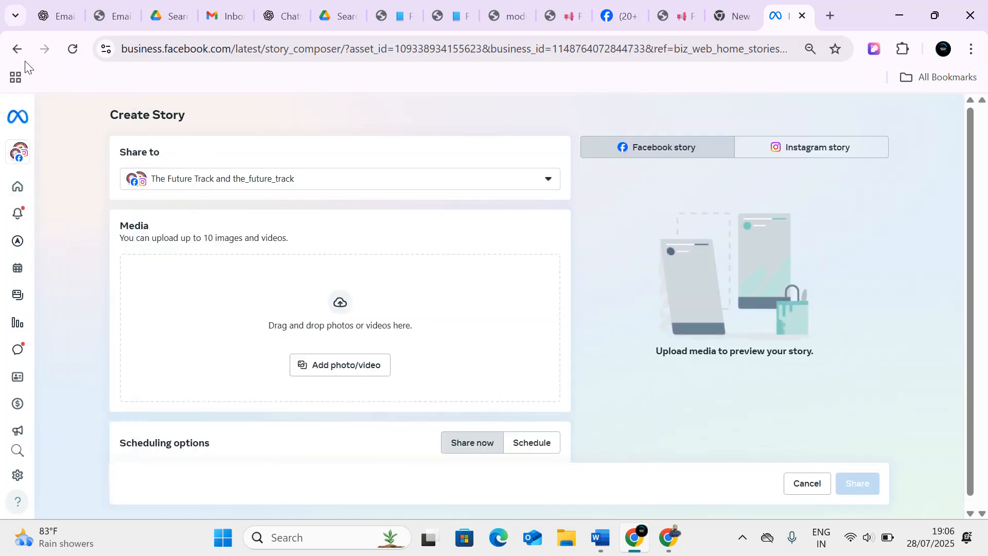
left_click(17, 49)
left_click(94, 156)
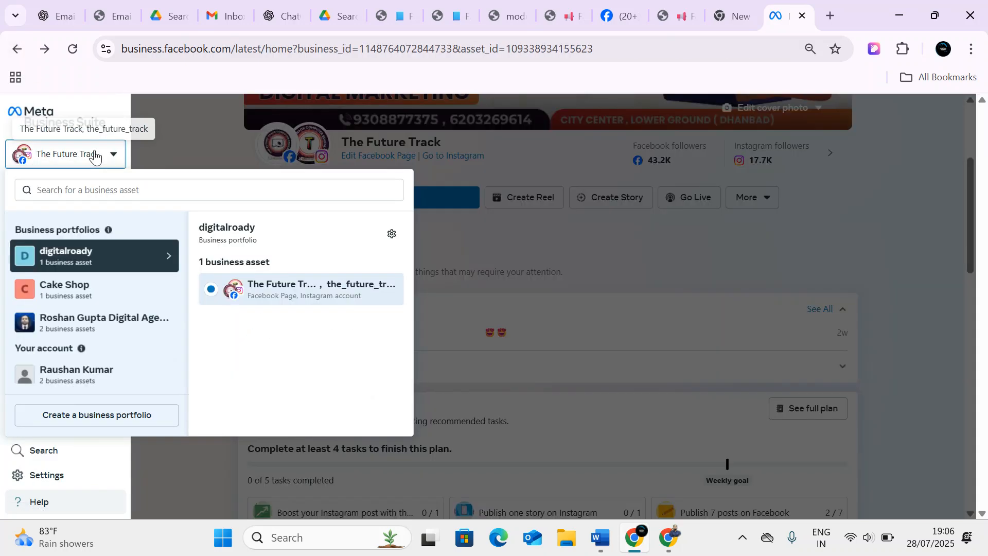
left_click(431, 281)
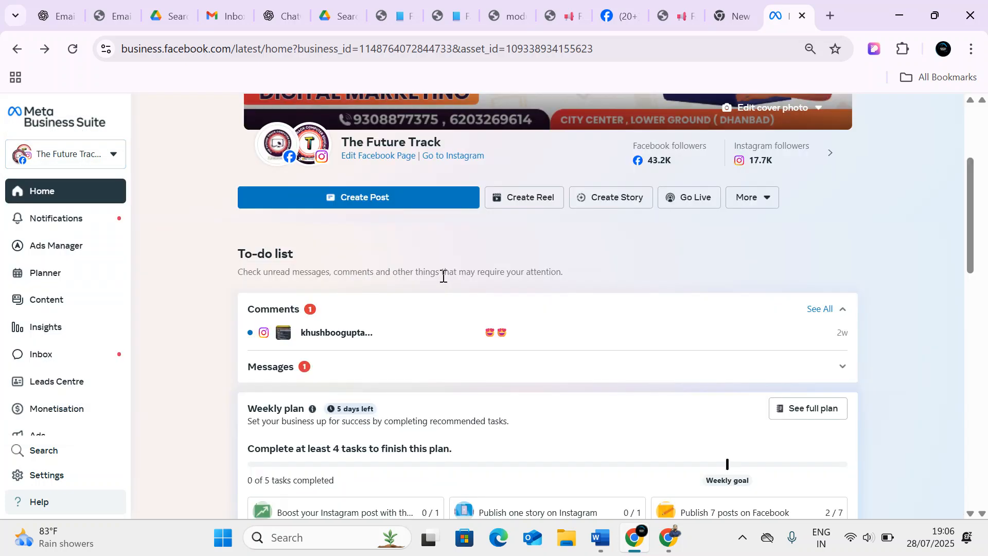
scroll(364, 198, "up", 1)
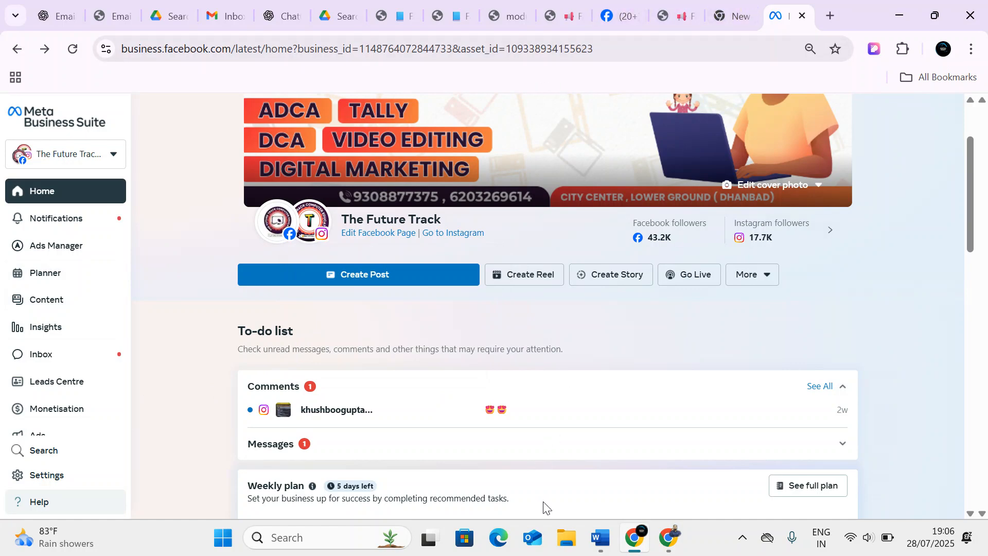
- Bring up the other Chrome window and focus its Google new tab search field
mouse_move(669, 538)
left_click(585, 466)
left_click(491, 47)
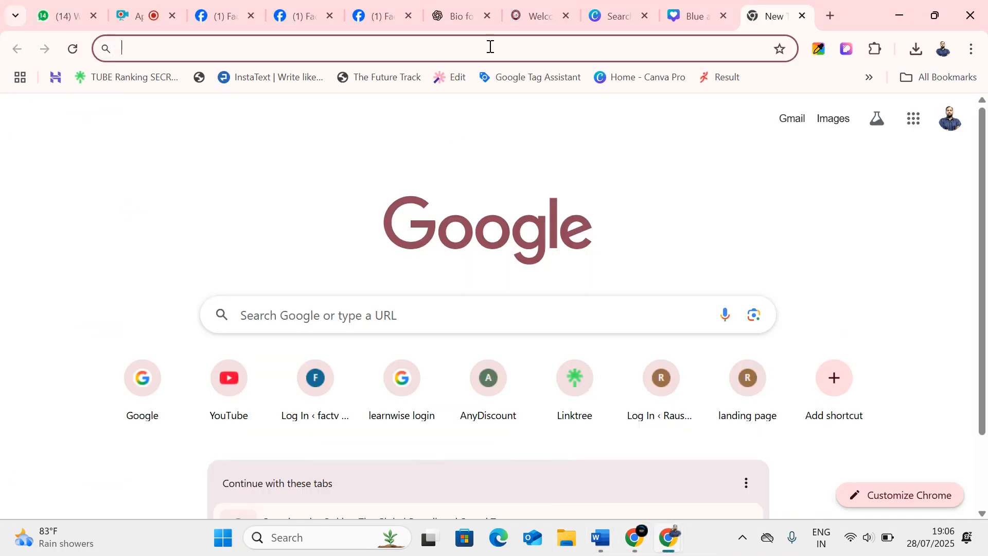